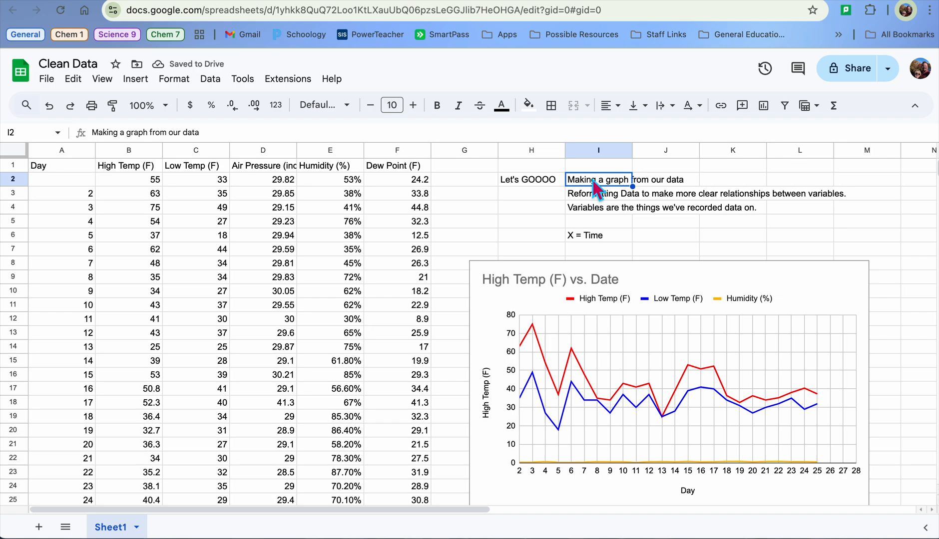
- Review the graphing notes in column I and the weather variable headers in row 1
{"action": "left_click", "coordinate": [597, 198]}
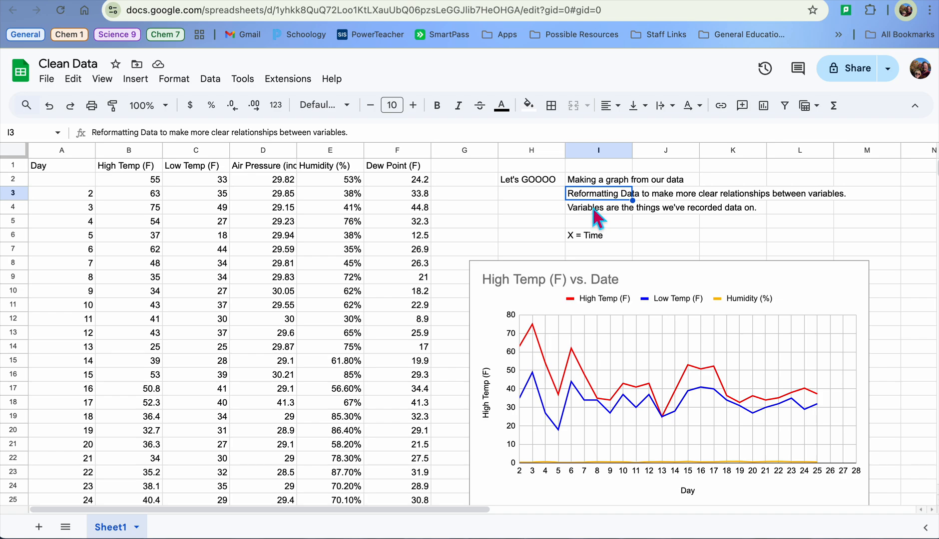
{"action": "left_click", "coordinate": [594, 212]}
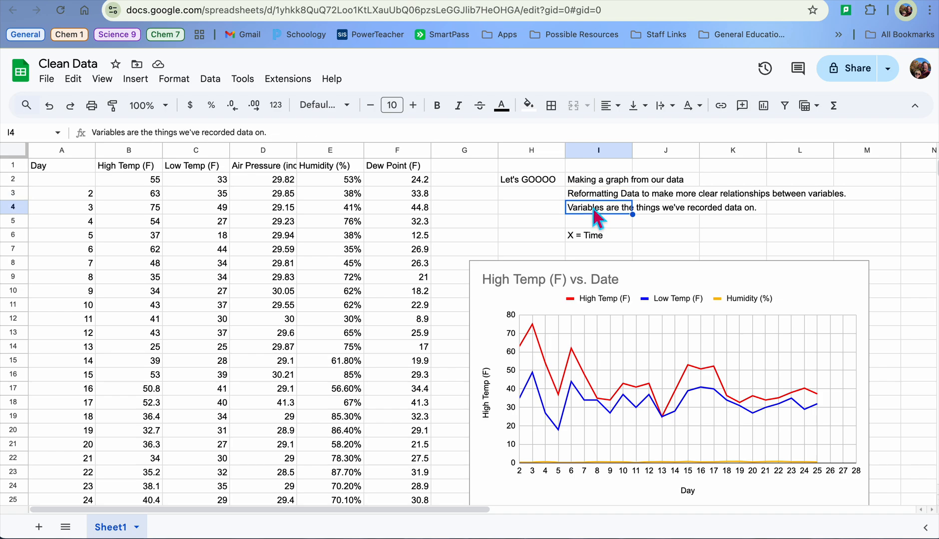
{"action": "left_click", "coordinate": [254, 168]}
{"action": "left_click", "coordinate": [111, 169]}
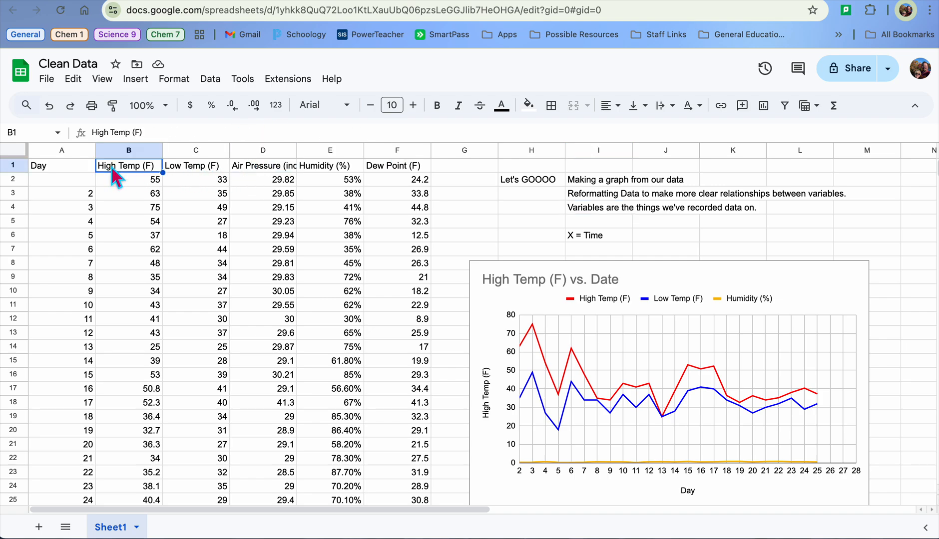
{"action": "left_click", "coordinate": [182, 169]}
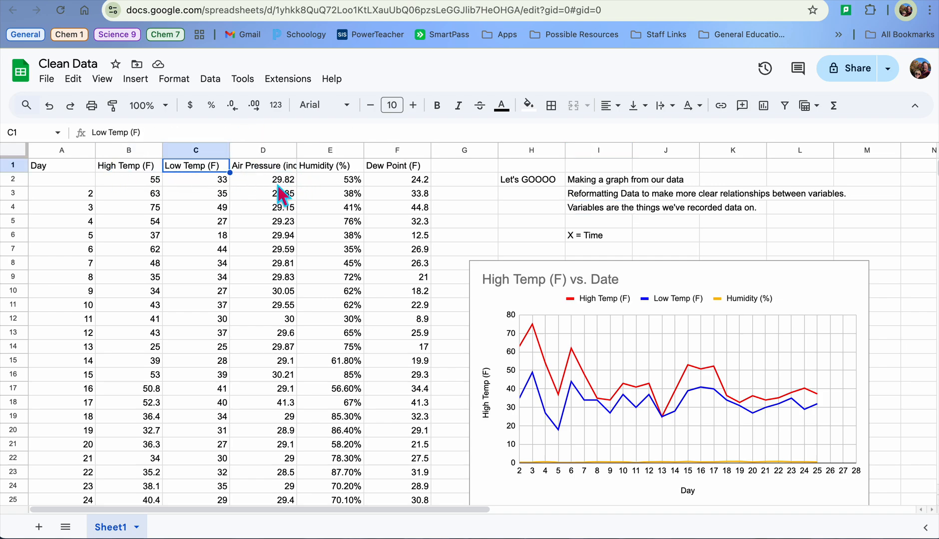
{"action": "left_click", "coordinate": [268, 169]}
{"action": "left_click", "coordinate": [274, 264]}
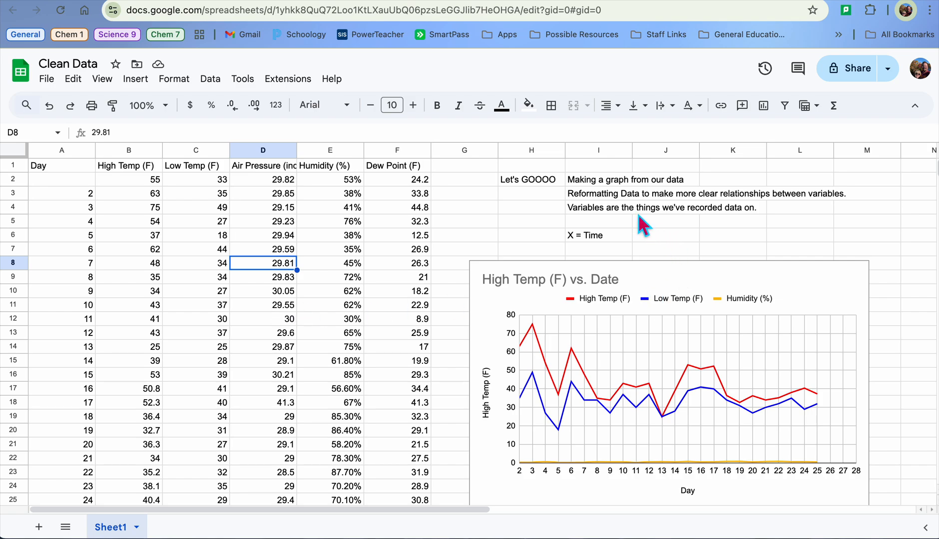
- Move the High Temp (F) vs. Date chart down so that it starts at about row 23
{"action": "left_click_drag", "start_coordinate": [687, 277], "coordinate": [766, 483]}
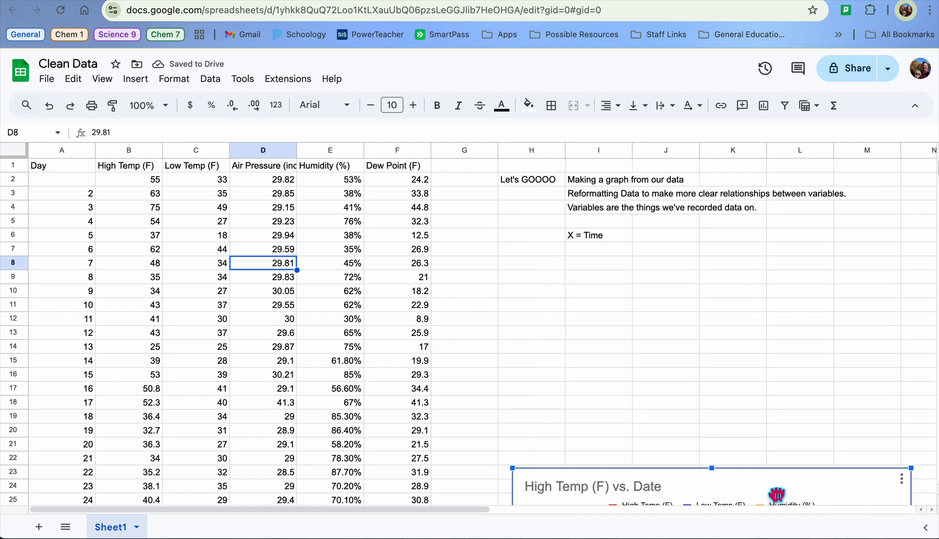
{"action": "scroll", "coordinate": [562, 447], "scroll_direction": "down", "scroll_amount": 5}
{"action": "scroll", "coordinate": [425, 270], "scroll_direction": "up", "scroll_amount": 5}
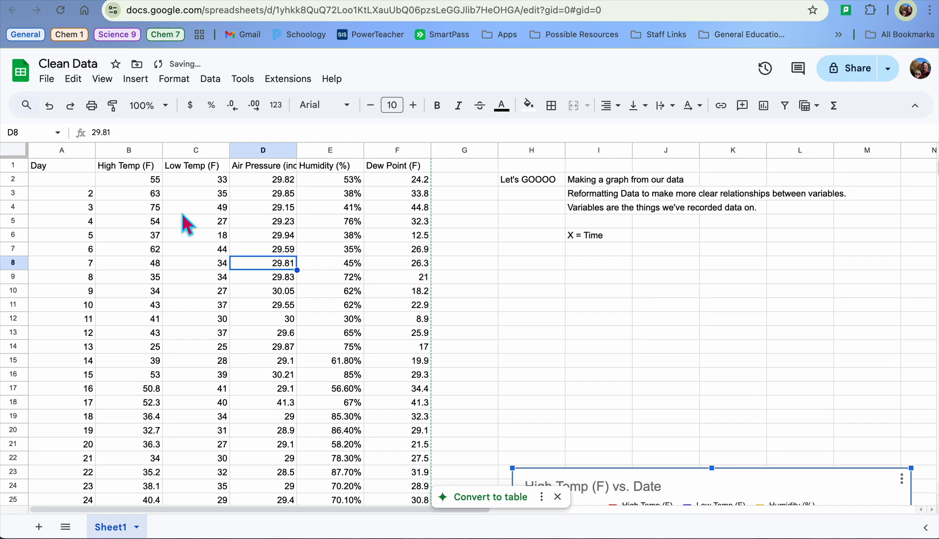
- Enter 1 in the empty first cell of the Day column, A2
{"action": "left_click", "coordinate": [71, 166]}
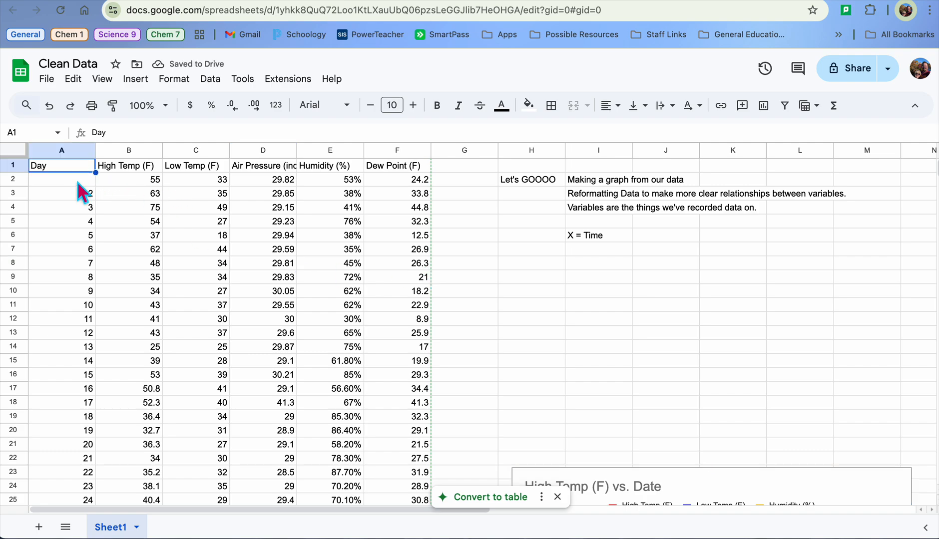
{"action": "left_click", "coordinate": [76, 180]}
{"action": "type", "text": "1"}
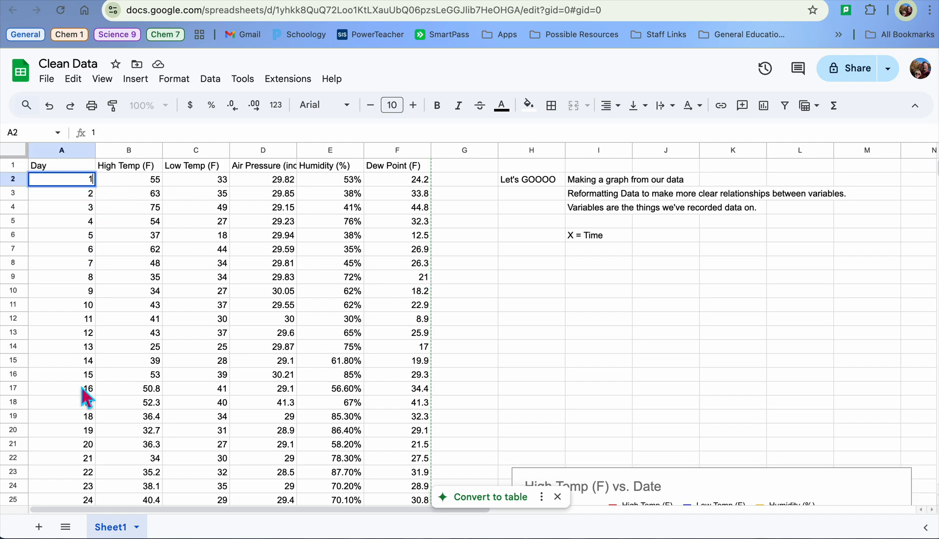
{"action": "scroll", "coordinate": [81, 387], "scroll_direction": "down", "scroll_amount": 2}
{"action": "scroll", "coordinate": [81, 386], "scroll_direction": "up", "scroll_amount": 2}
- Enter the dates 3-10, 3-11 and 3-12 in cells A2 to A4 of the Day column
{"action": "key", "text": "BackSpace"}
{"action": "type", "text": "3-10"}
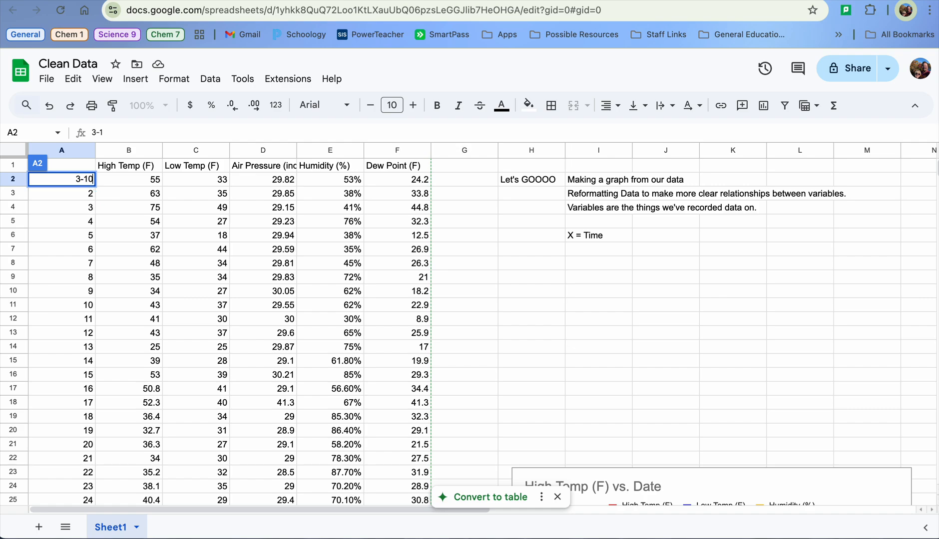
{"action": "key", "text": "Return"}
{"action": "type", "text": "3-11"}
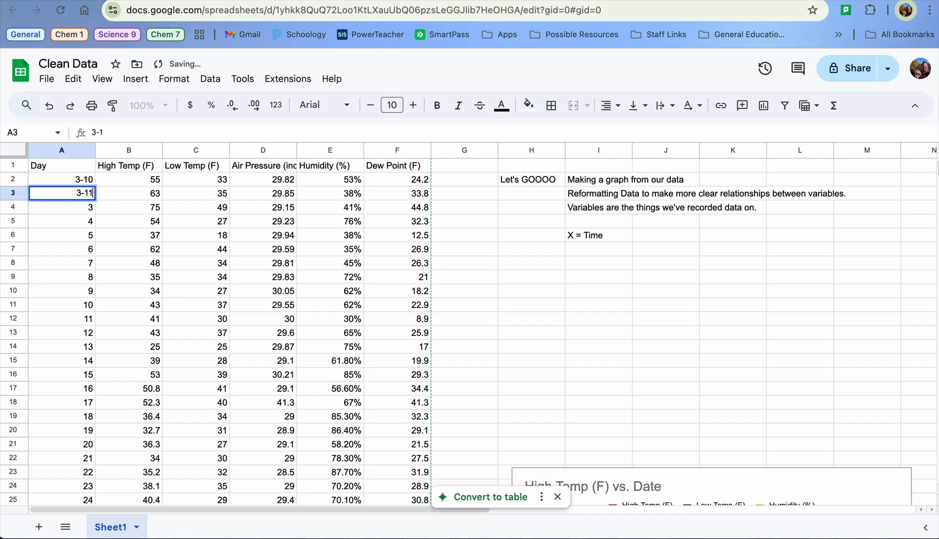
{"action": "key", "text": "Return"}
{"action": "type", "text": "3-12"}
{"action": "key", "text": "Return"}
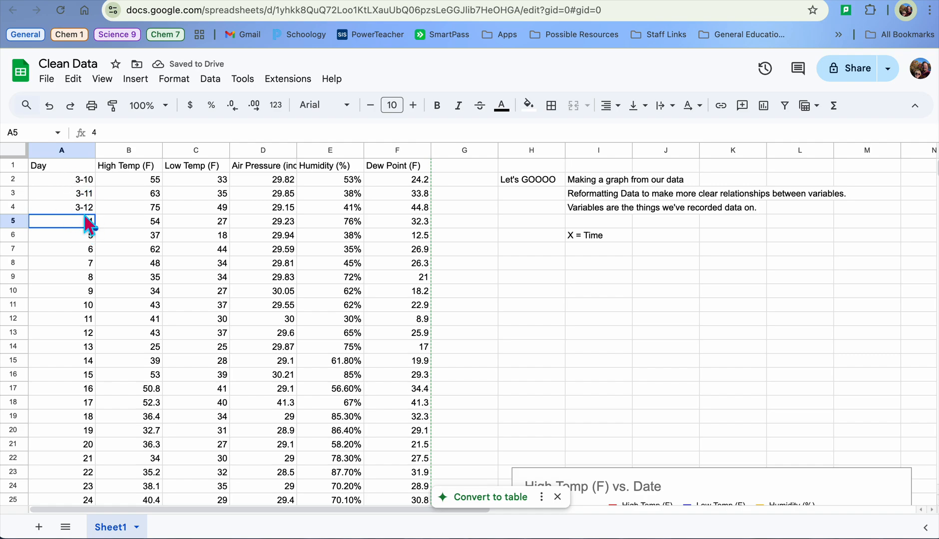
- Replace the dates in cells A2 to A4 with the day numbers 1, 2 and 3
{"action": "left_click", "coordinate": [85, 178]}
{"action": "left_click", "coordinate": [90, 212], "text": "shift"}
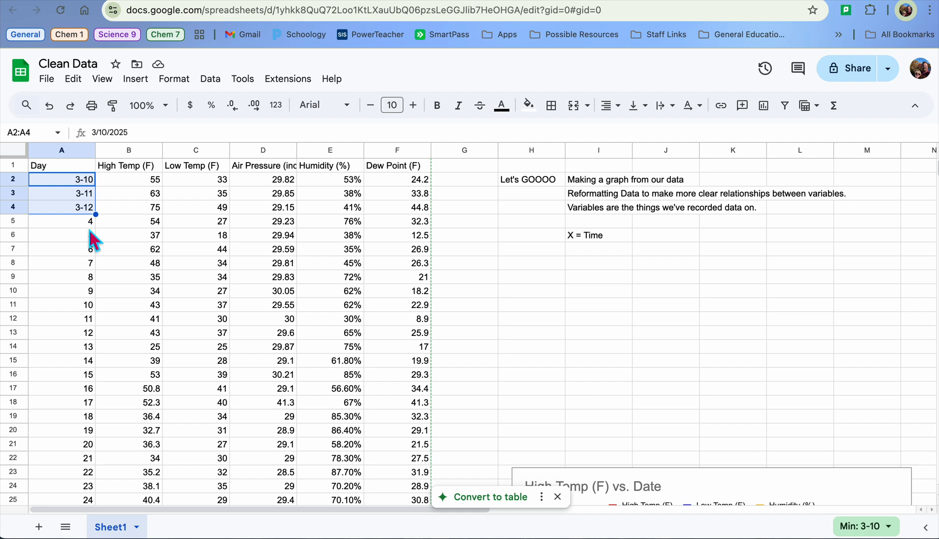
{"action": "type", "text": "1"}
{"action": "key", "text": "Return"}
{"action": "type", "text": "2"}
{"action": "key", "text": "Return"}
{"action": "type", "text": "3"}
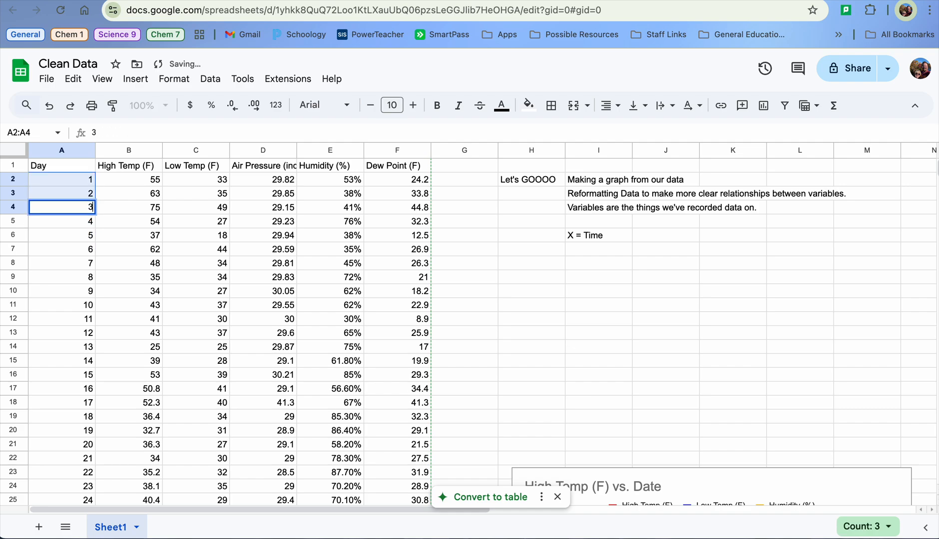
{"action": "key", "text": "Return"}
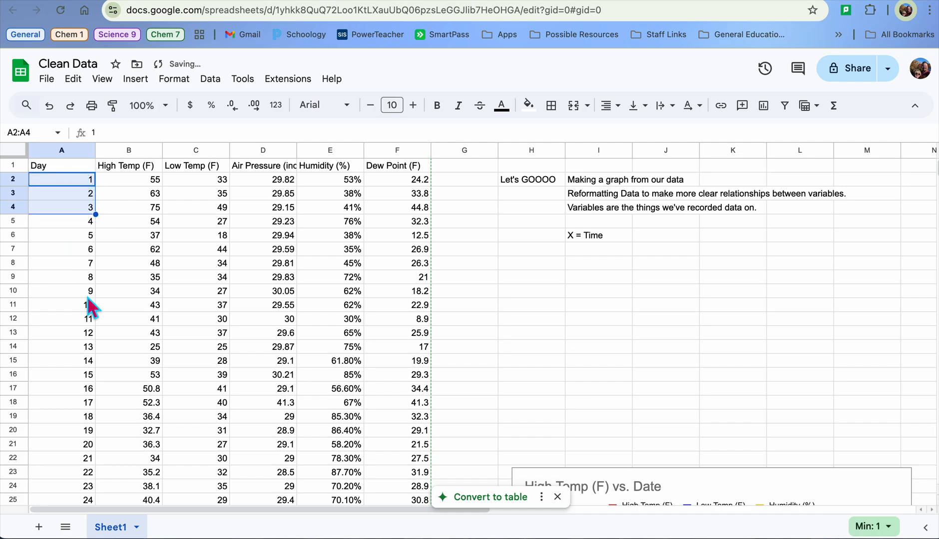
{"action": "scroll", "coordinate": [86, 299], "scroll_direction": "down", "scroll_amount": 3}
{"action": "scroll", "coordinate": [93, 350], "scroll_direction": "up", "scroll_amount": 3}
{"action": "left_click", "coordinate": [91, 307]}
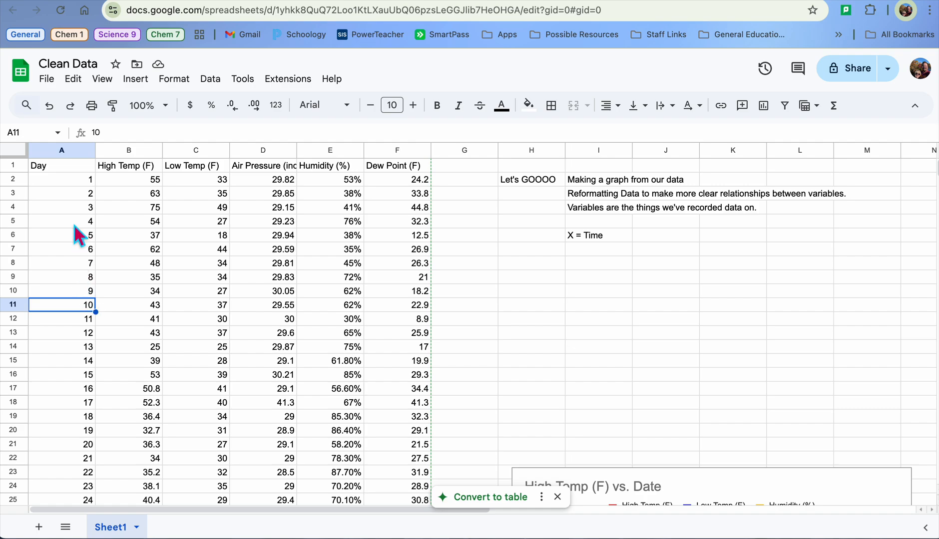
{"action": "left_click", "coordinate": [89, 181]}
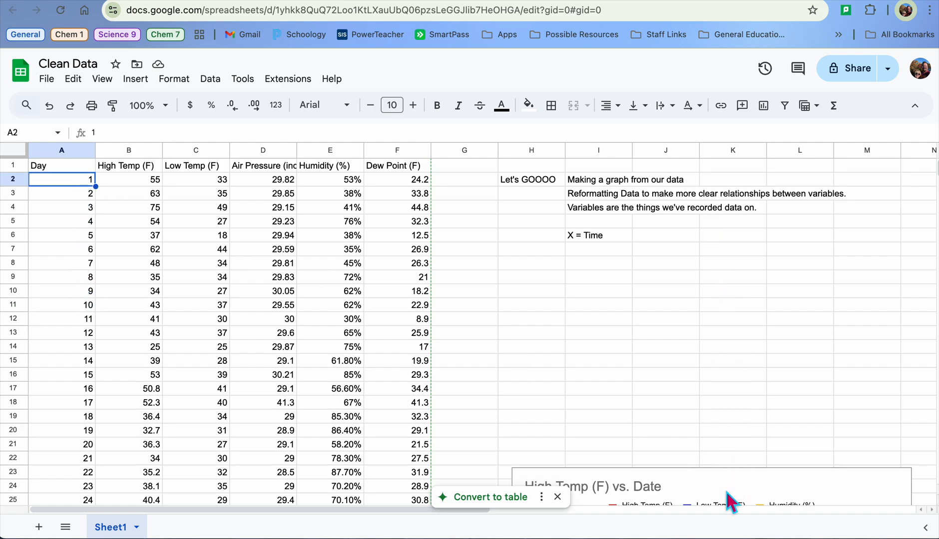
- Reposition the High Temp (F) vs. Date chart under columns H to M, starting at about row 23
{"action": "scroll", "coordinate": [726, 491], "scroll_direction": "down", "scroll_amount": 5}
{"action": "left_click", "coordinate": [819, 284]}
{"action": "left_click_drag", "start_coordinate": [819, 285], "coordinate": [817, 142]}
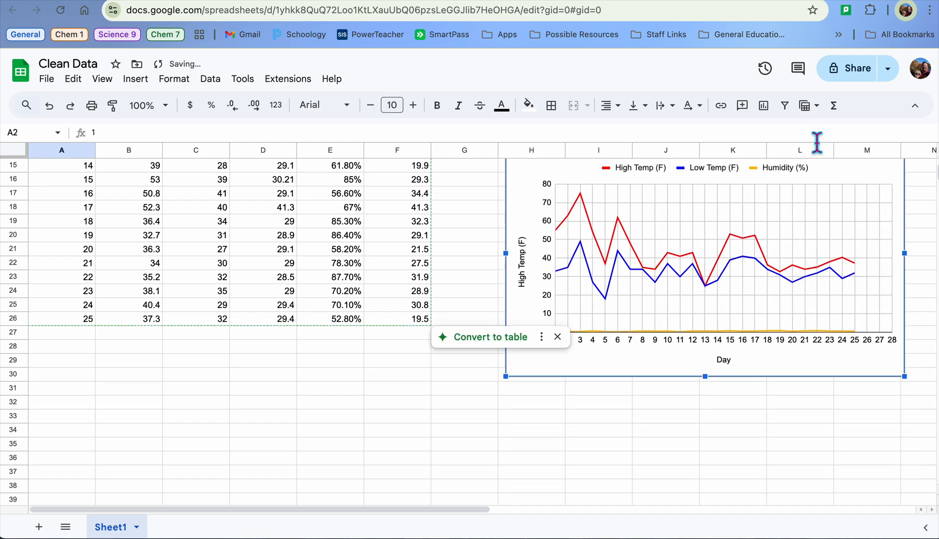
{"action": "scroll", "coordinate": [480, 379], "scroll_direction": "up", "scroll_amount": 5}
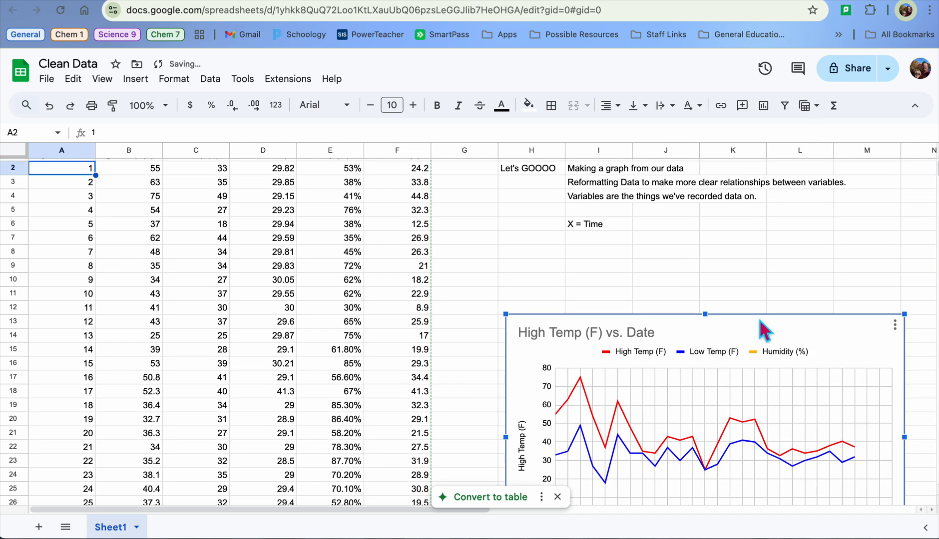
{"action": "scroll", "coordinate": [775, 471], "scroll_direction": "down", "scroll_amount": 5}
{"action": "scroll", "coordinate": [553, 247], "scroll_direction": "up", "scroll_amount": 5}
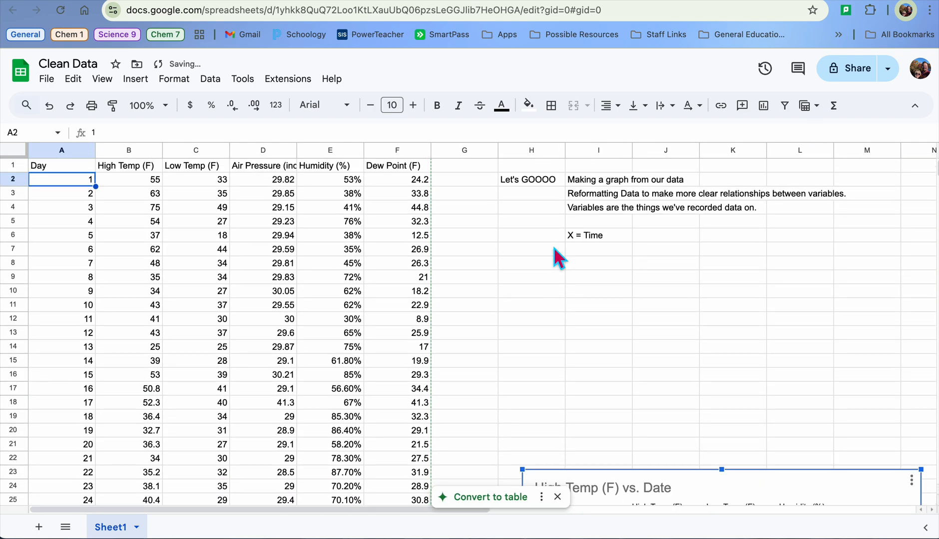
{"action": "left_click", "coordinate": [142, 184]}
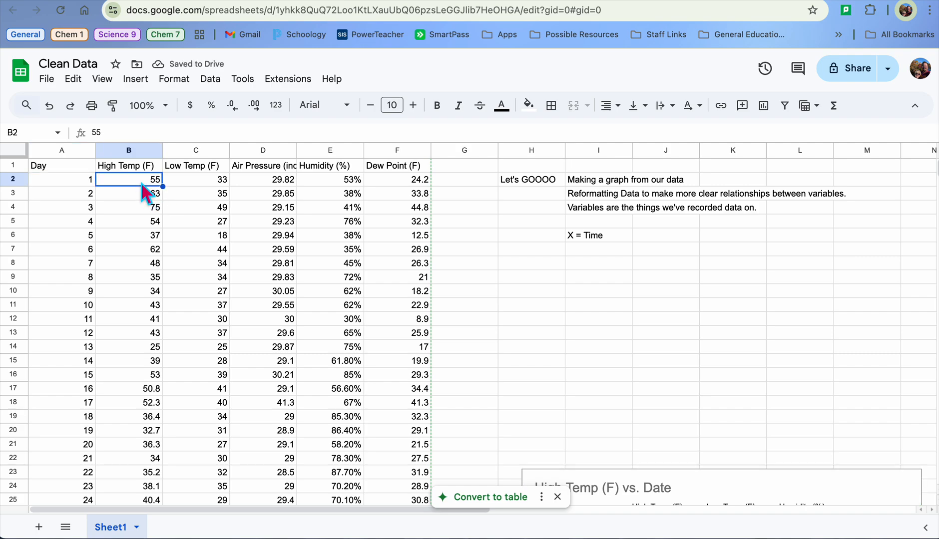
{"action": "left_click", "coordinate": [63, 152]}
{"action": "left_click", "coordinate": [117, 153], "text": "shift"}
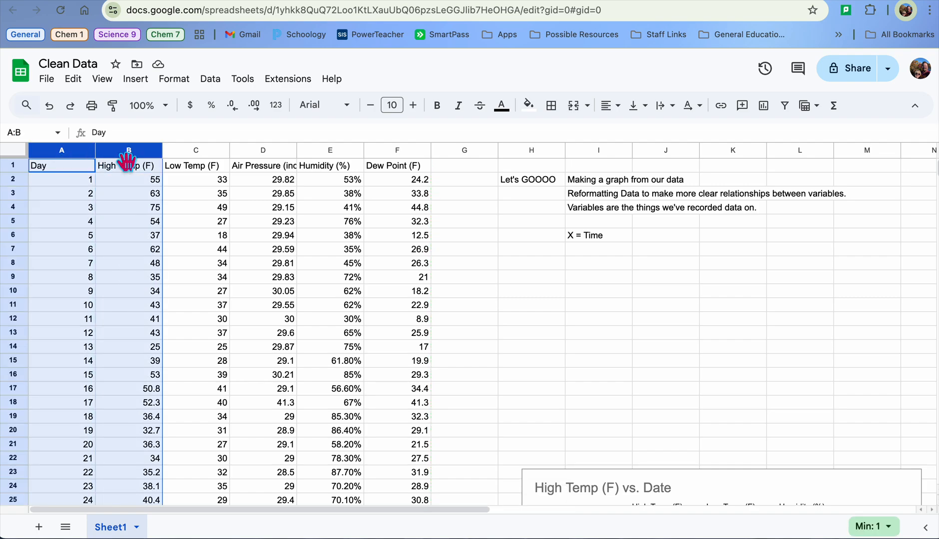
- Insert a chart from the Day and High Temp (F) data in the range A1:B26
{"action": "left_click", "coordinate": [70, 166]}
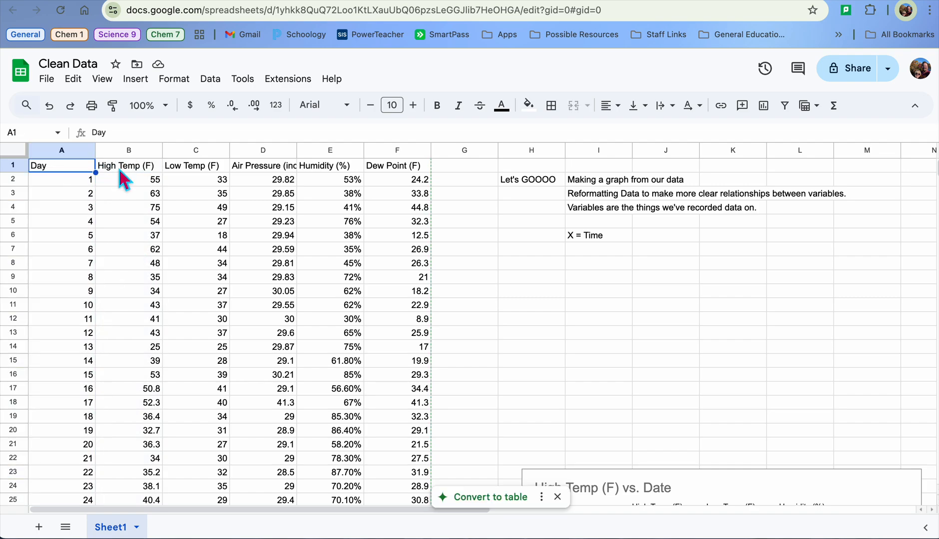
{"action": "scroll", "coordinate": [121, 220], "scroll_direction": "down", "scroll_amount": 3}
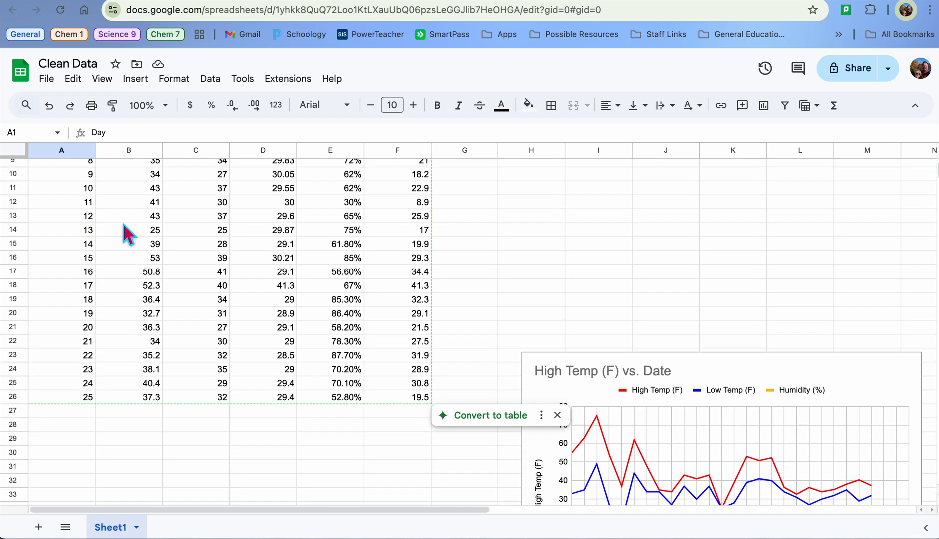
{"action": "left_click", "coordinate": [144, 398], "text": "shift"}
{"action": "scroll", "coordinate": [147, 409], "scroll_direction": "up", "scroll_amount": 3}
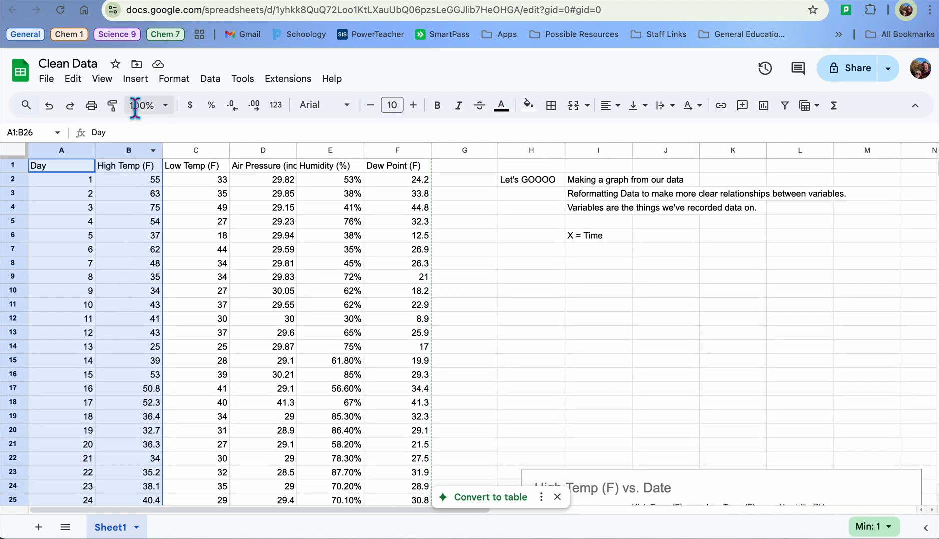
{"action": "left_click", "coordinate": [135, 78]}
{"action": "left_click", "coordinate": [183, 256]}
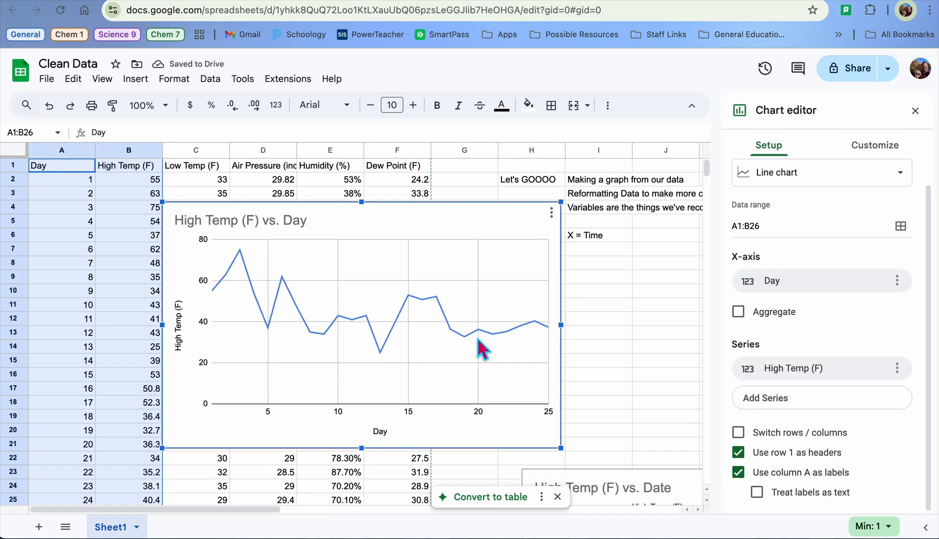
- Change the new High Temp (F) vs. Day chart to a scatter chart and close the chart editor
{"action": "scroll", "coordinate": [801, 240], "scroll_direction": "up", "scroll_amount": 1}
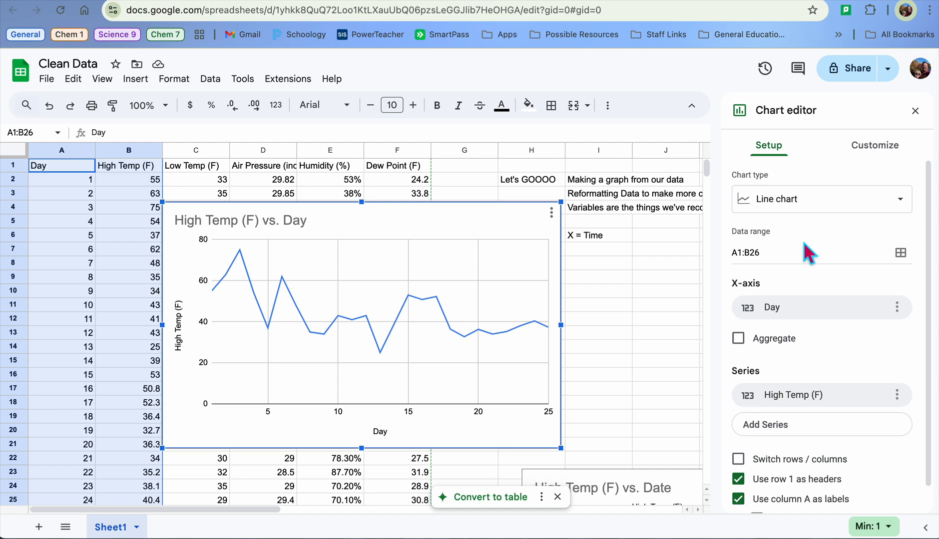
{"action": "left_click", "coordinate": [864, 209]}
{"action": "scroll", "coordinate": [806, 371], "scroll_direction": "down", "scroll_amount": 2}
{"action": "scroll", "coordinate": [796, 394], "scroll_direction": "down", "scroll_amount": 3}
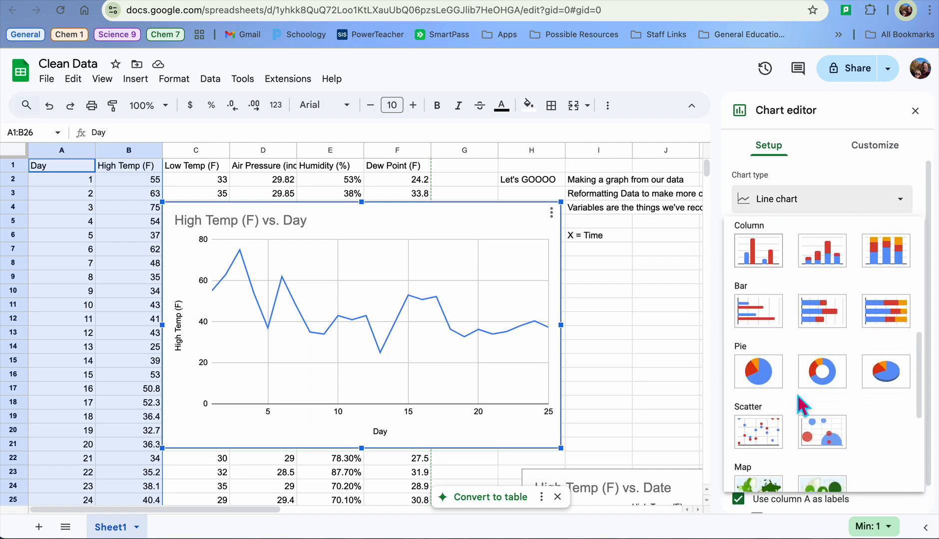
{"action": "left_click", "coordinate": [773, 434]}
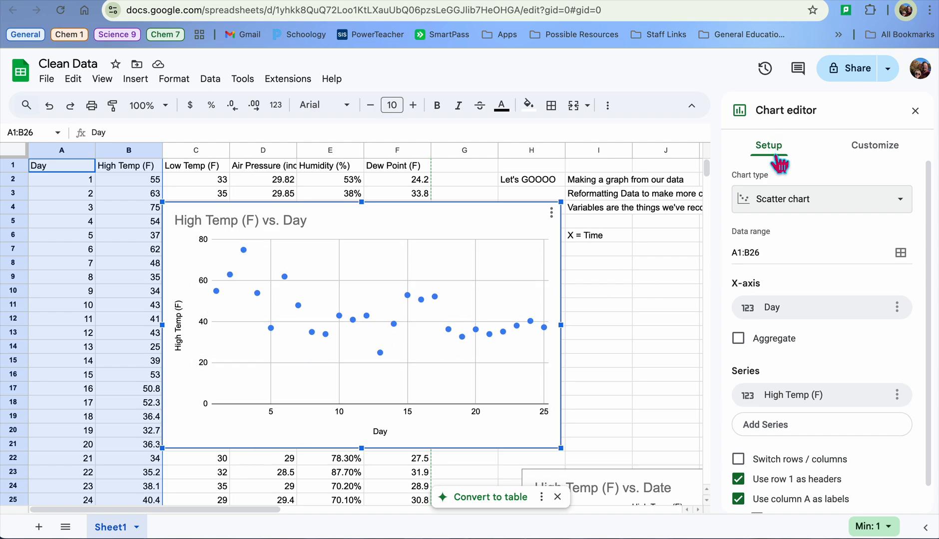
{"action": "left_click", "coordinate": [917, 112]}
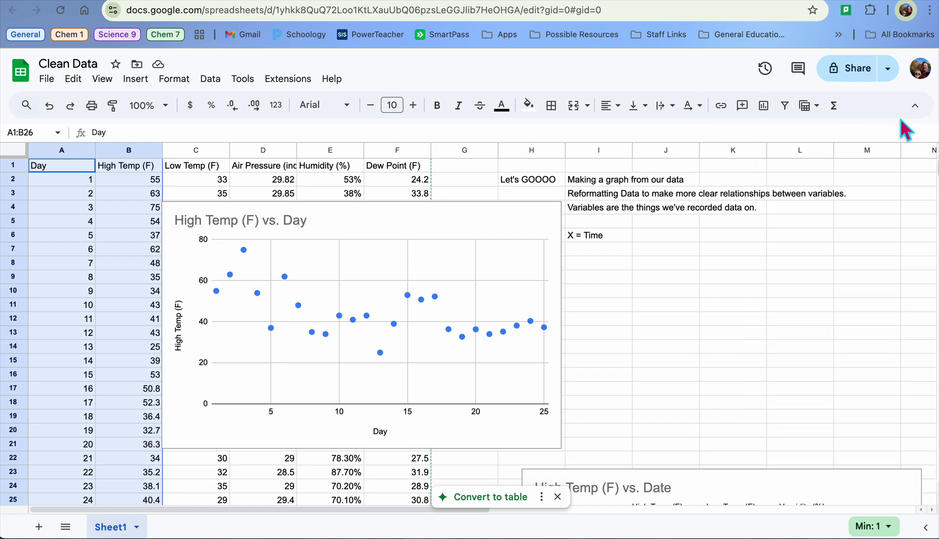
- Reopen the High Temp (F) vs. Day scatter chart for editing and show its setup options
{"action": "double_click", "coordinate": [371, 215]}
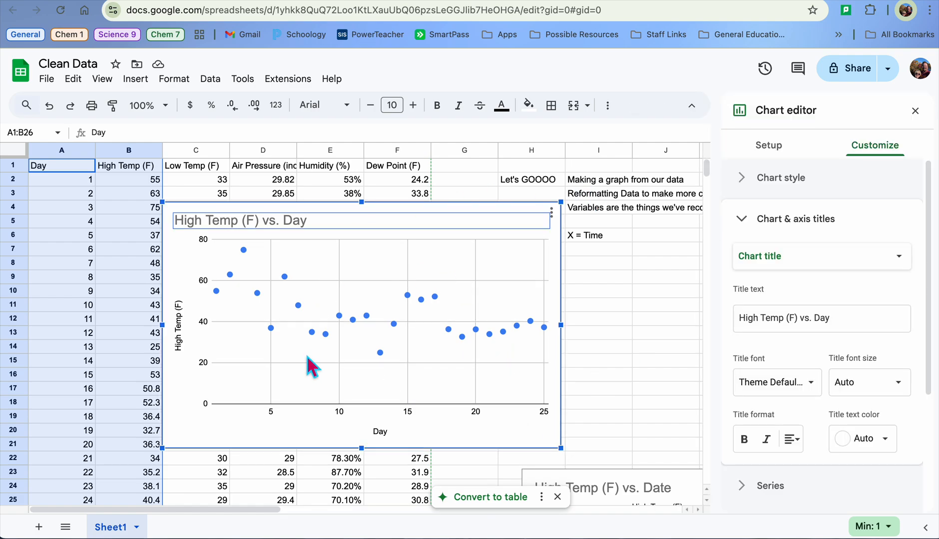
{"action": "left_click", "coordinate": [476, 439]}
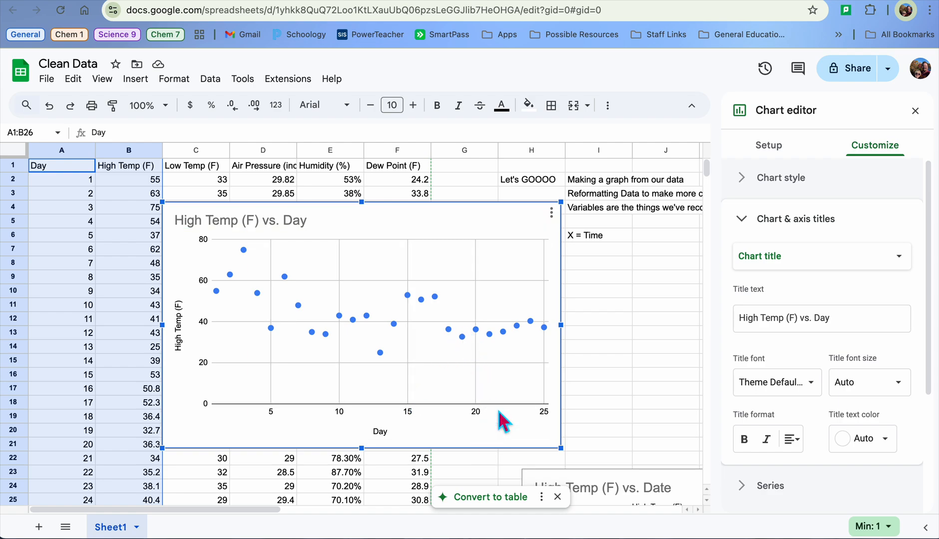
{"action": "left_click", "coordinate": [777, 147]}
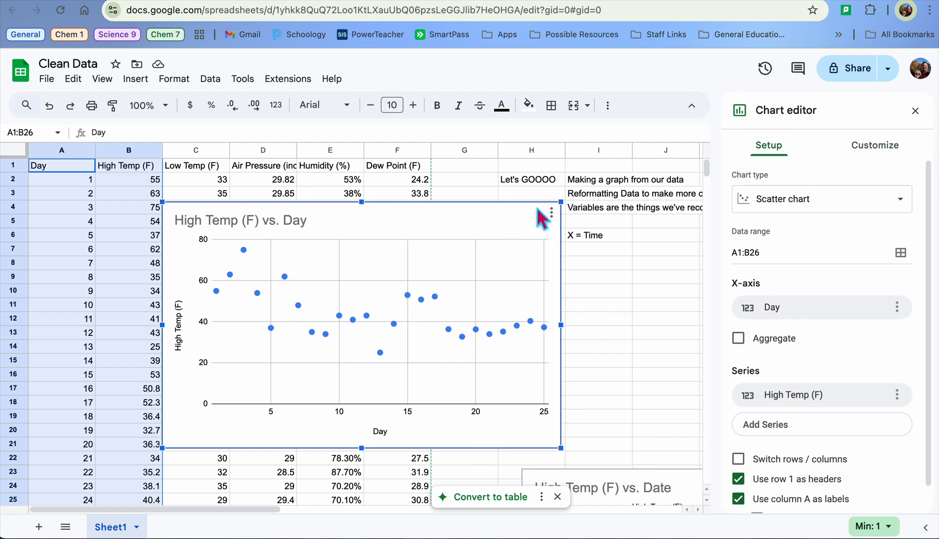
{"action": "left_click", "coordinate": [552, 212]}
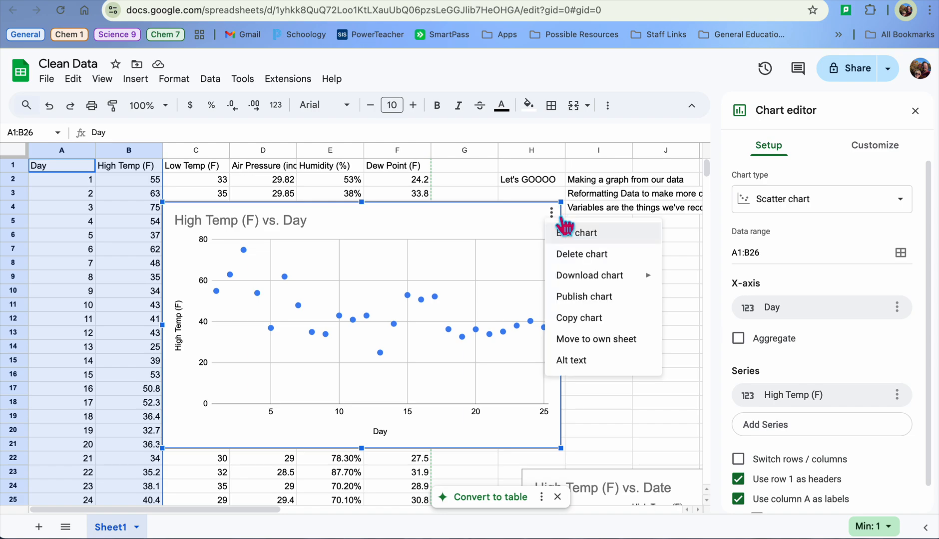
{"action": "left_click", "coordinate": [588, 238]}
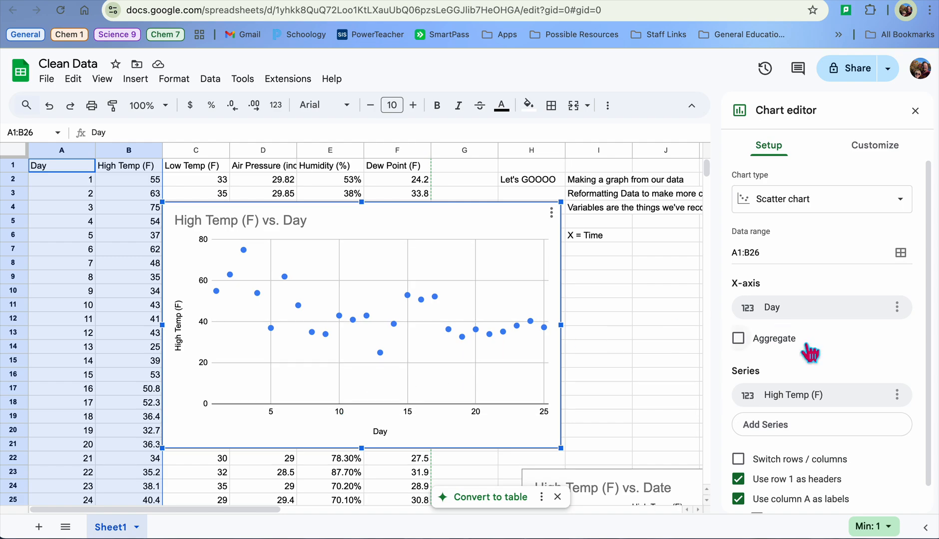
- Look through the scatter chart's customization sections, including chart style, axis titles, series and horizontal axis
{"action": "scroll", "coordinate": [779, 352], "scroll_direction": "down", "scroll_amount": 1}
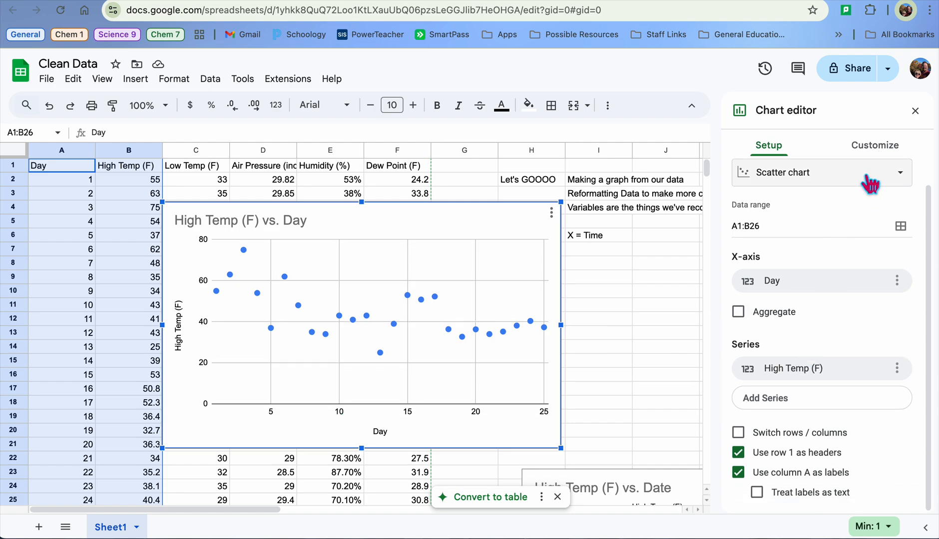
{"action": "left_click", "coordinate": [880, 154]}
{"action": "scroll", "coordinate": [805, 370], "scroll_direction": "down", "scroll_amount": 3}
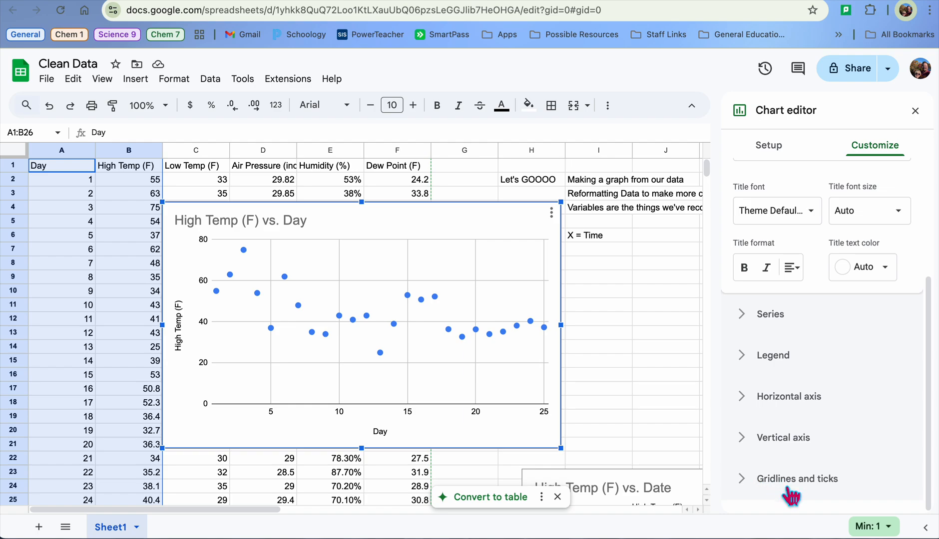
{"action": "scroll", "coordinate": [753, 313], "scroll_direction": "up", "scroll_amount": 3}
{"action": "left_click", "coordinate": [747, 221]}
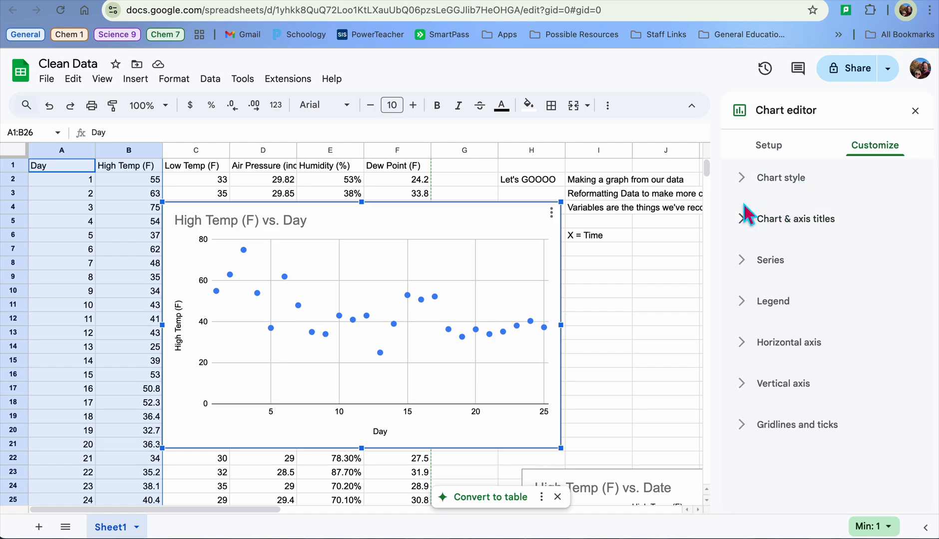
{"action": "left_click", "coordinate": [750, 186]}
{"action": "left_click", "coordinate": [750, 185]}
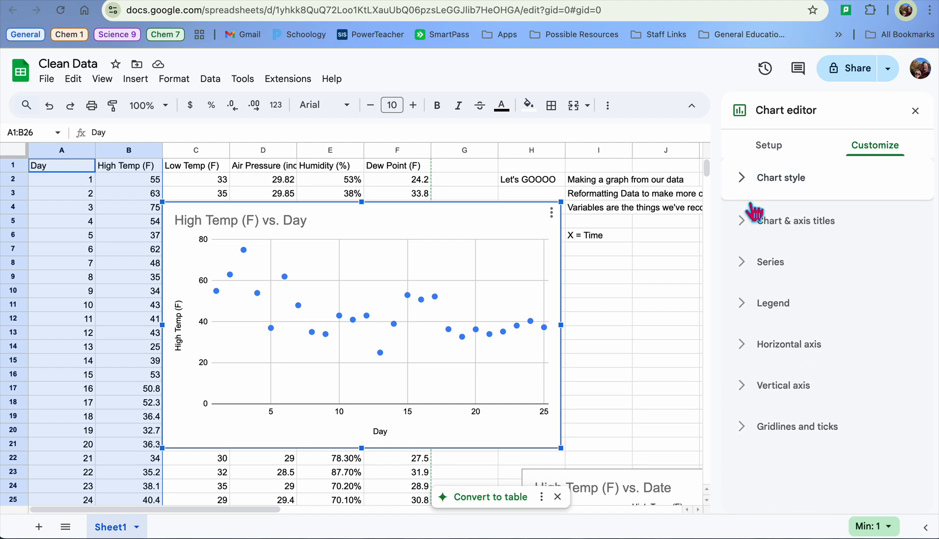
{"action": "left_click", "coordinate": [749, 262]}
{"action": "left_click", "coordinate": [750, 263]}
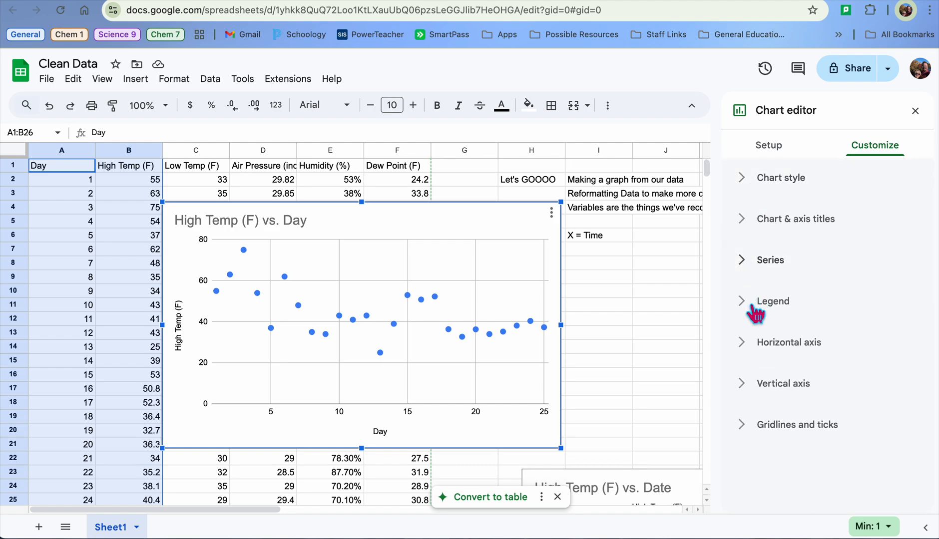
{"action": "left_click", "coordinate": [750, 345]}
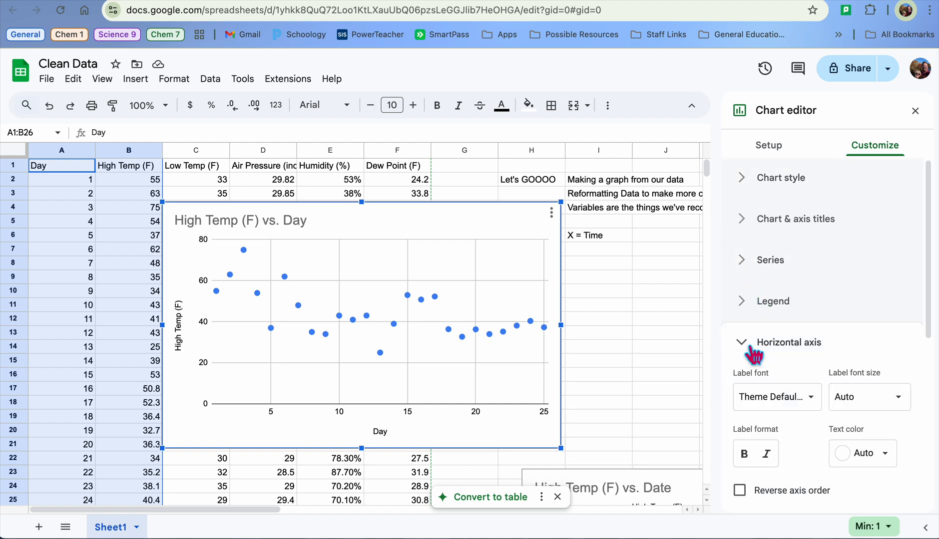
{"action": "left_click", "coordinate": [749, 262]}
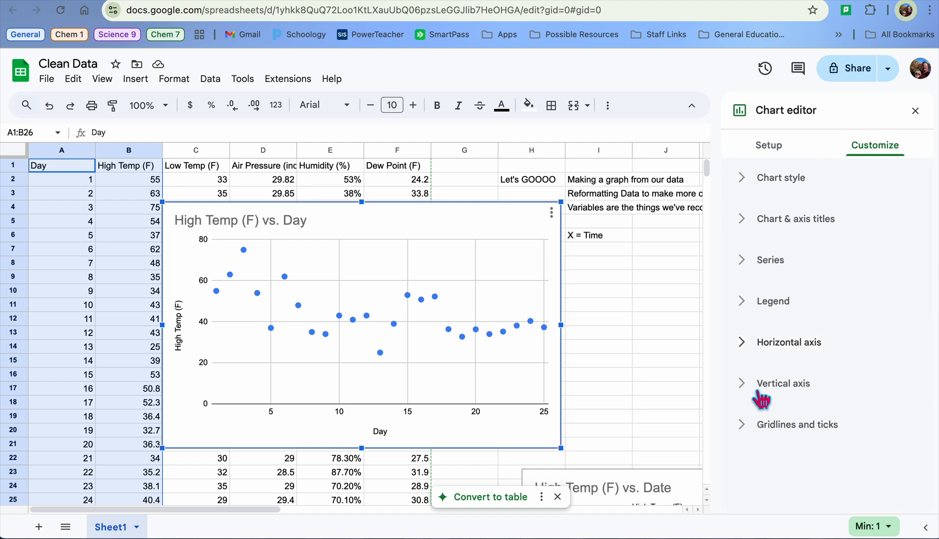
- Try a major gridline step of 5 on the chart's horizontal axis, and replace it with a step of 1
{"action": "left_click", "coordinate": [754, 425]}
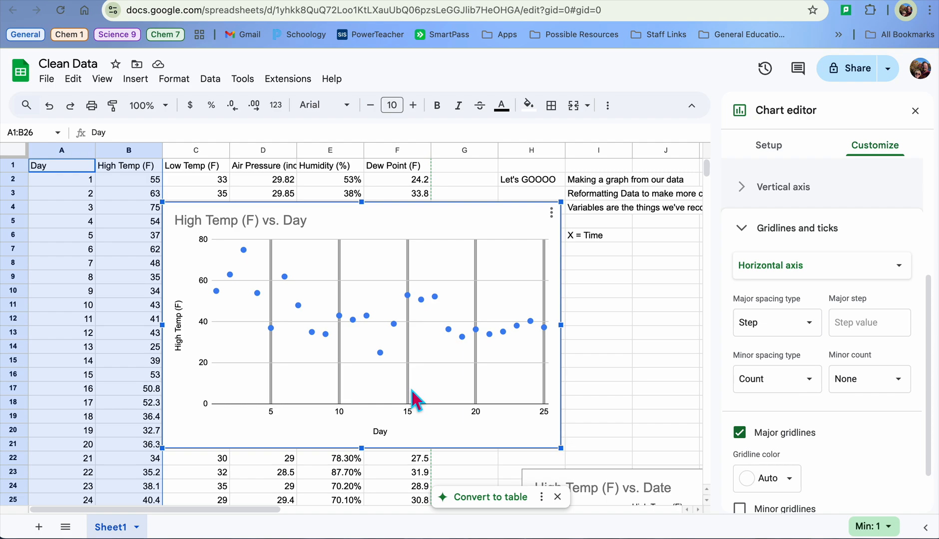
{"action": "left_click", "coordinate": [815, 332]}
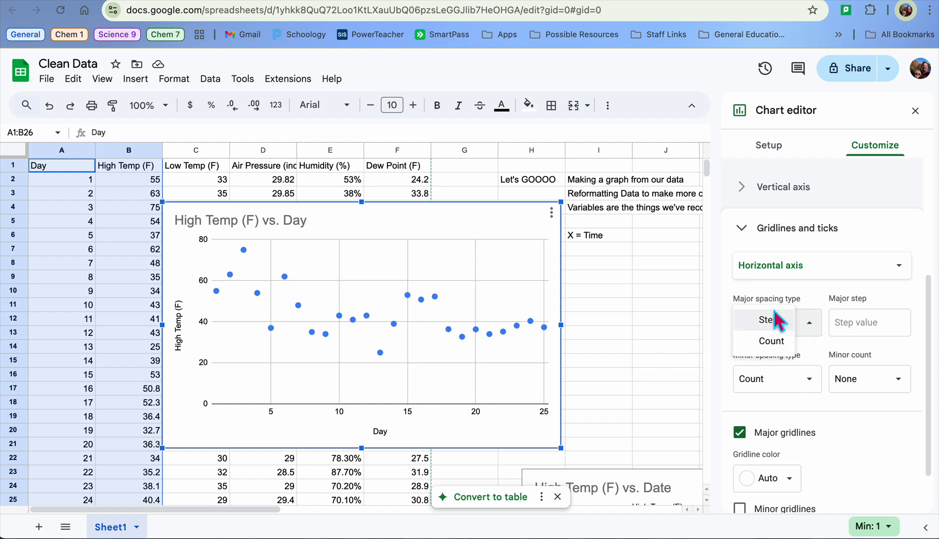
{"action": "left_click", "coordinate": [778, 328]}
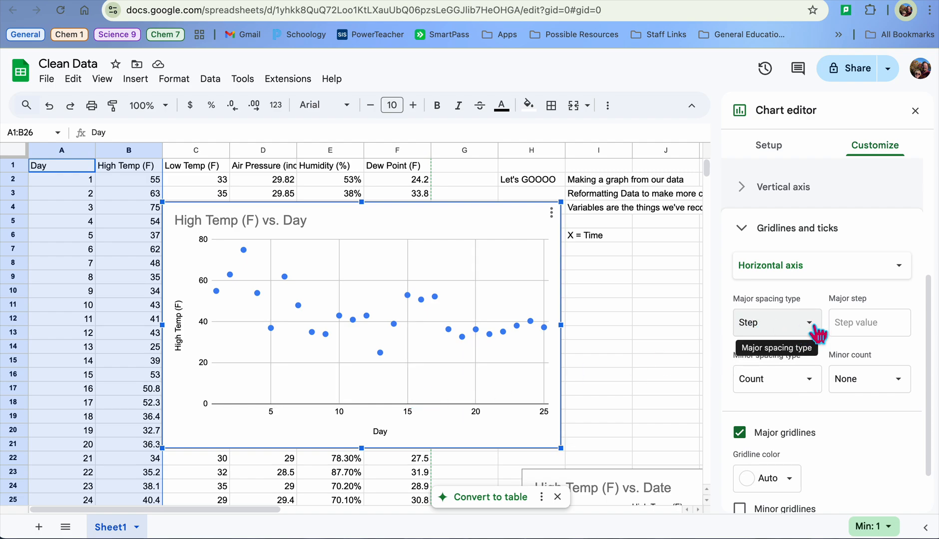
{"action": "left_click", "coordinate": [866, 323]}
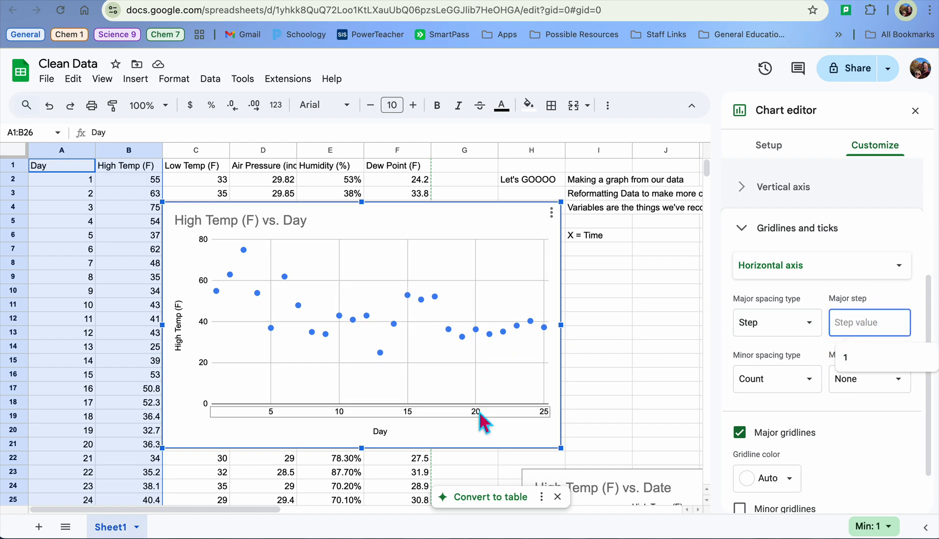
{"action": "type", "text": "5"}
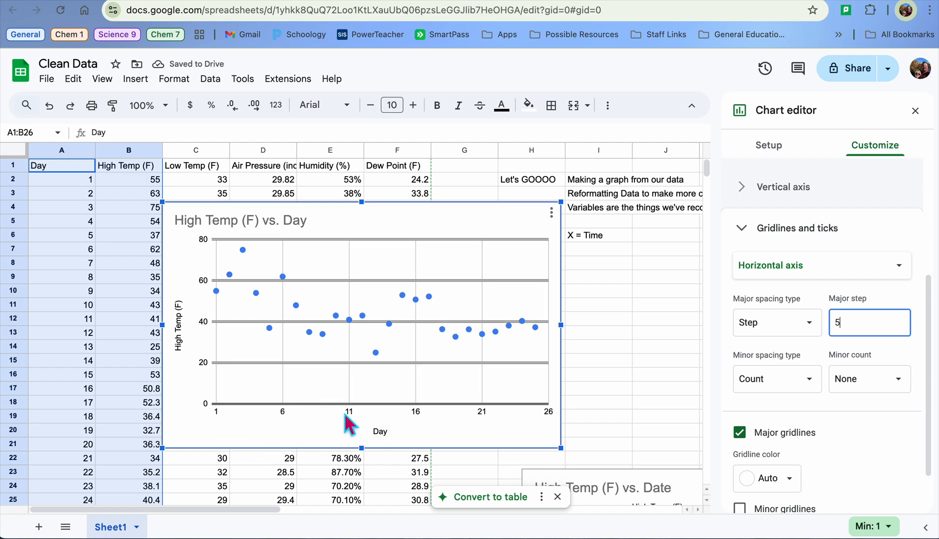
{"action": "key", "text": "BackSpace"}
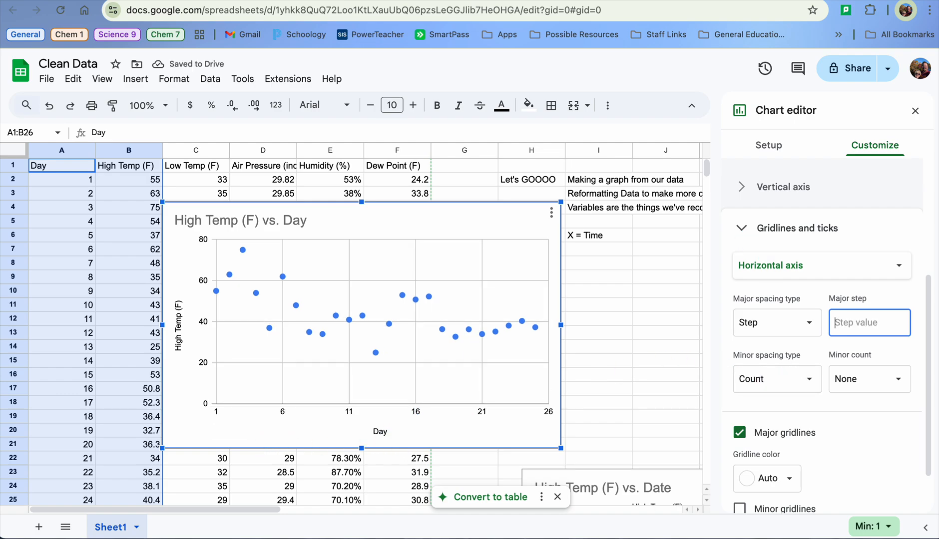
{"action": "type", "text": "1"}
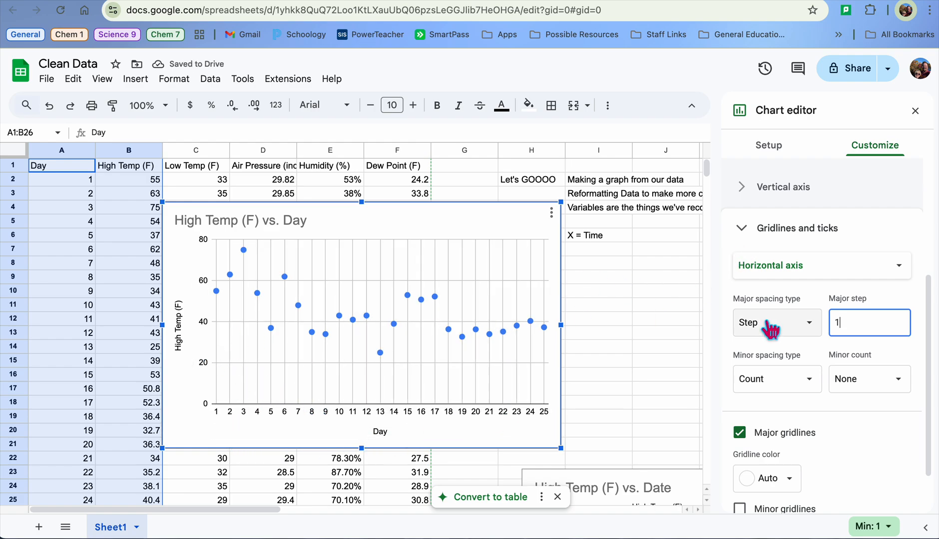
- Set the major gridline step of the chart's vertical axis to 10
{"action": "left_click", "coordinate": [881, 280]}
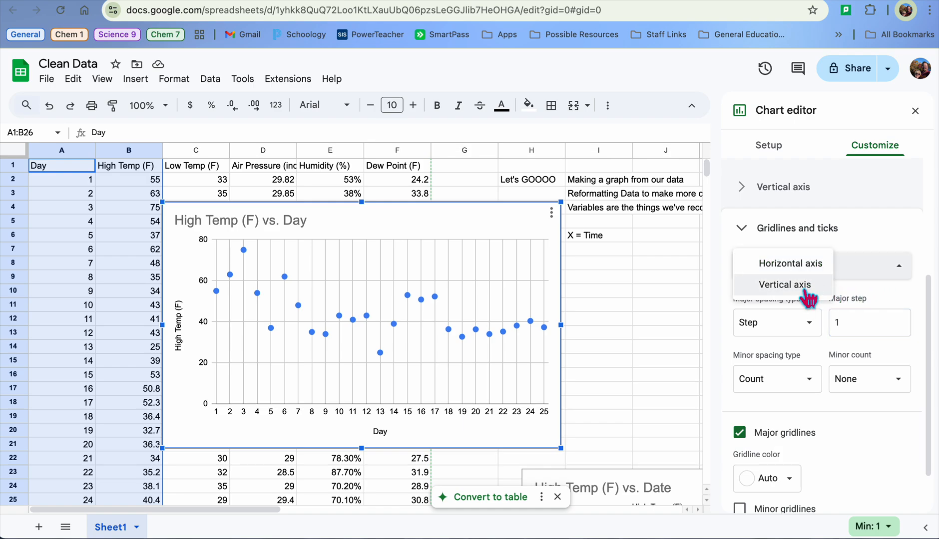
{"action": "left_click", "coordinate": [749, 287]}
{"action": "left_click", "coordinate": [869, 331]}
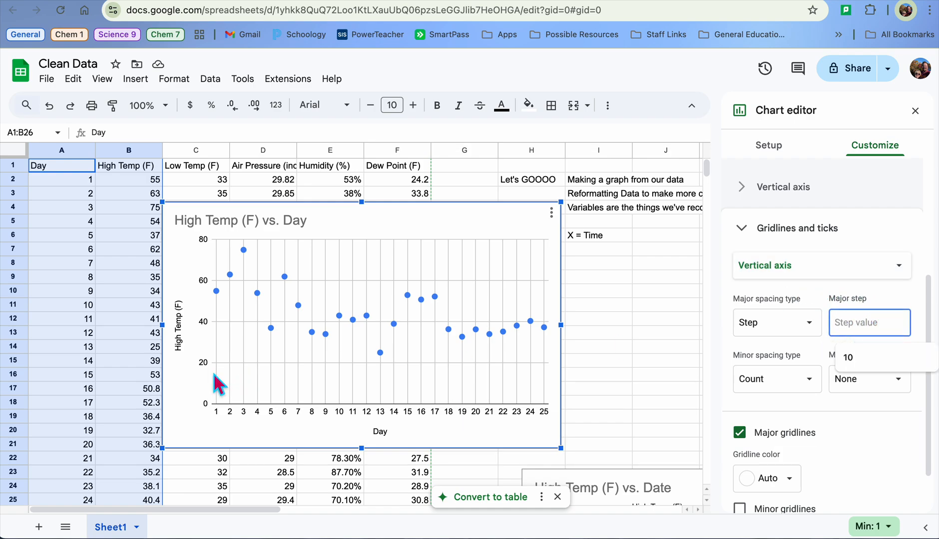
{"action": "type", "text": "10"}
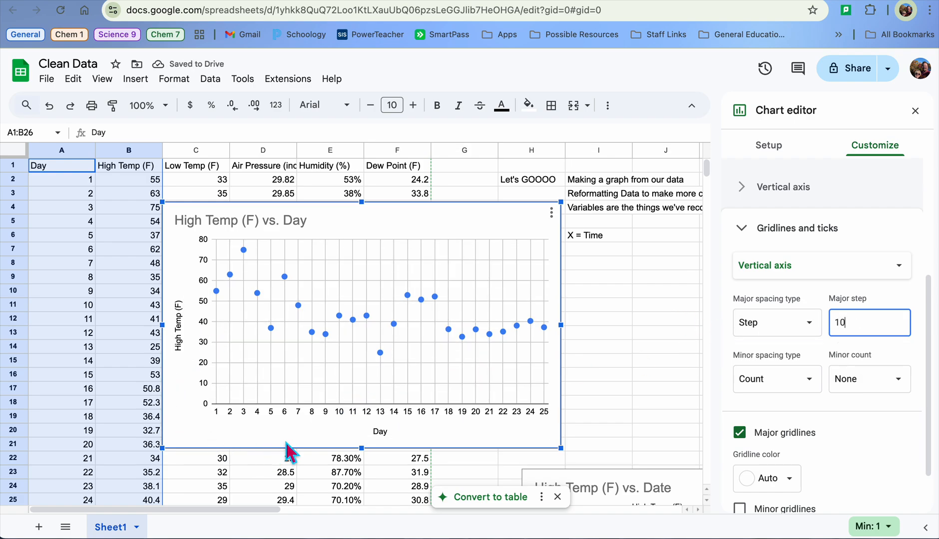
- Try a major step of 5 on the vertical axis gridlines, and set it back to 10
{"action": "key", "text": "BackSpace"}
{"action": "key", "text": "BackSpace"}
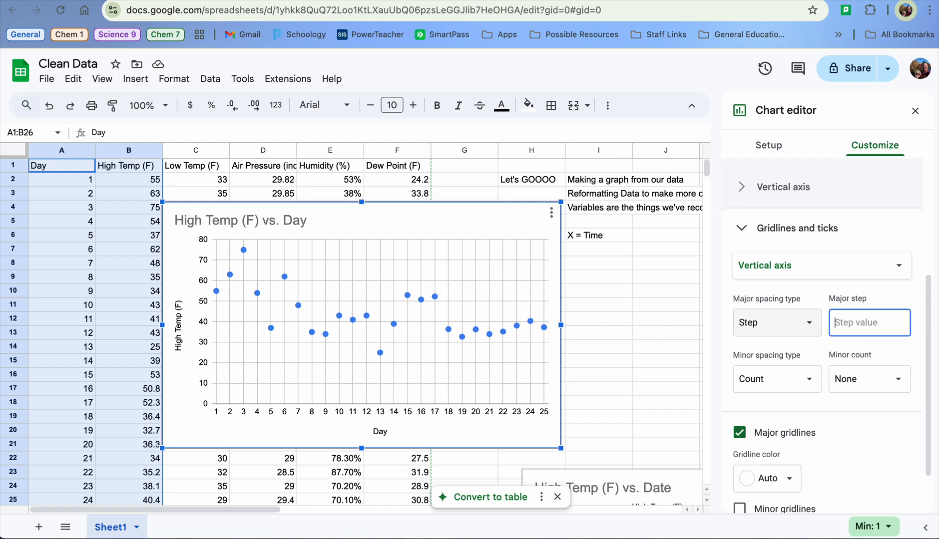
{"action": "type", "text": "5"}
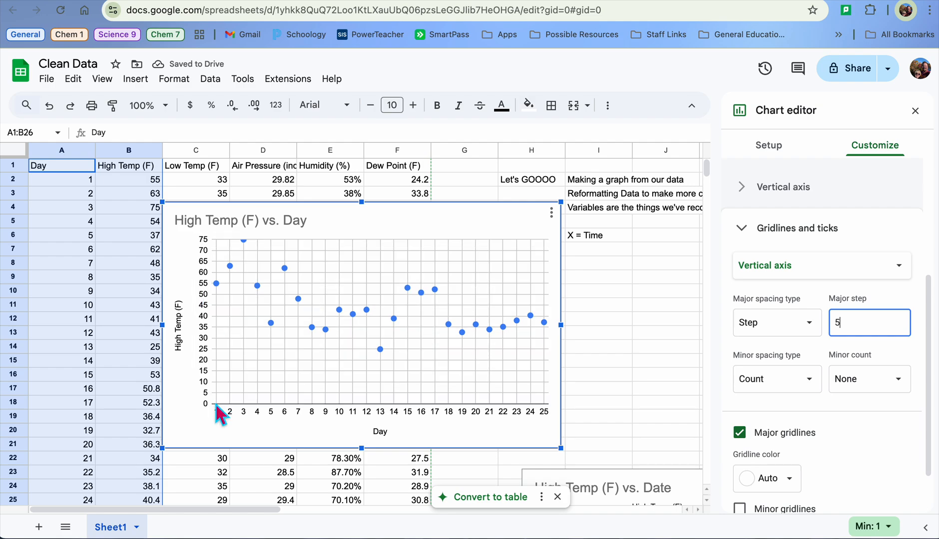
{"action": "key", "text": "BackSpace"}
{"action": "type", "text": "10"}
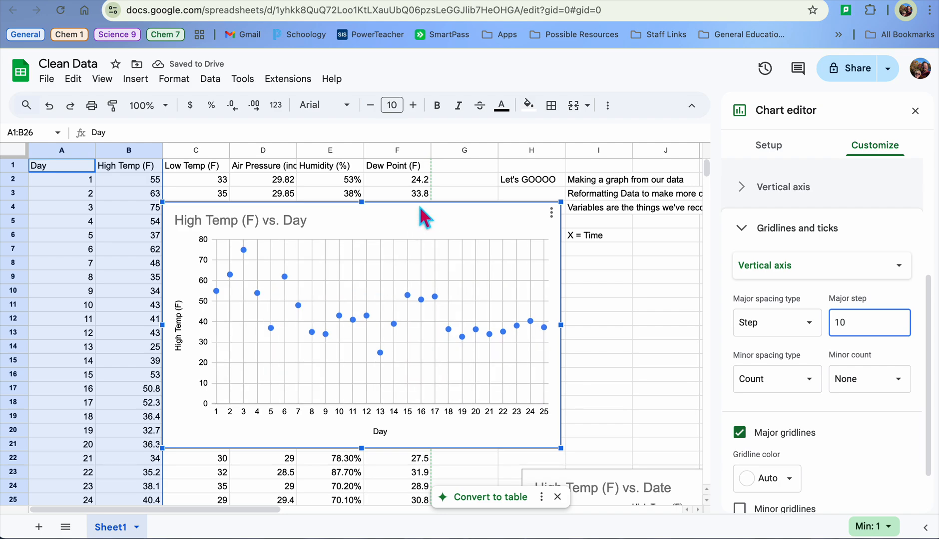
- Move the High Temp (F) vs. Day chart over columns E to J starting at row 1, and leave chart editing
{"action": "left_click_drag", "start_coordinate": [420, 203], "coordinate": [476, 204]}
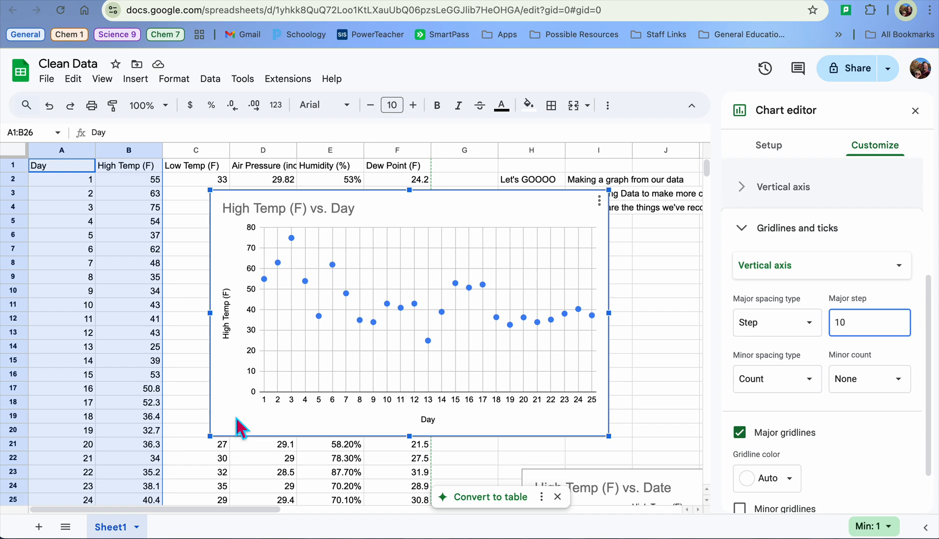
{"action": "left_click_drag", "start_coordinate": [236, 427], "coordinate": [335, 395]}
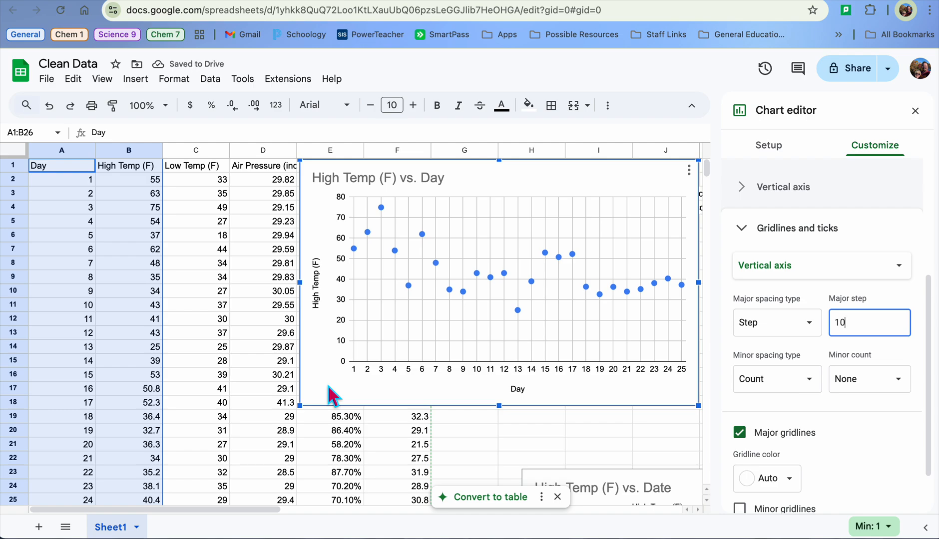
{"action": "left_click", "coordinate": [196, 168]}
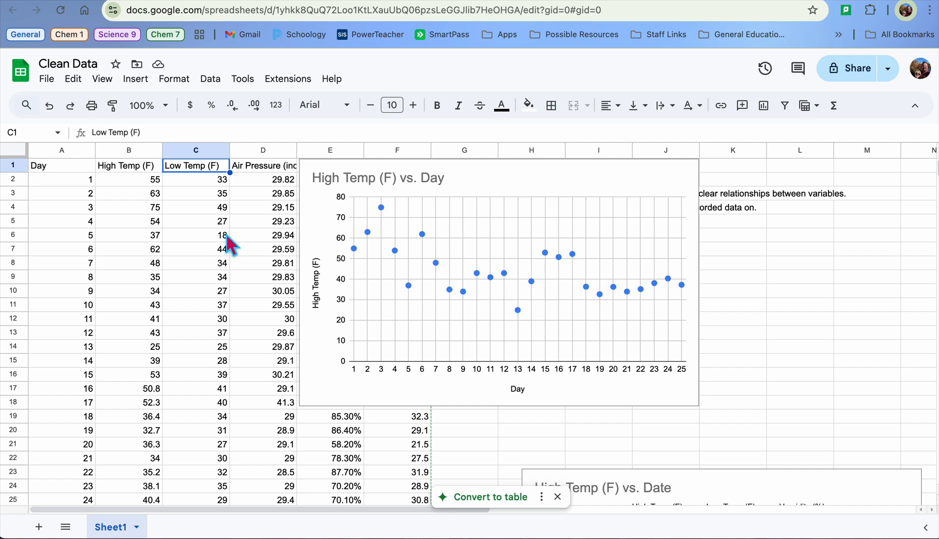
{"action": "scroll", "coordinate": [180, 377], "scroll_direction": "down", "scroll_amount": 5}
{"action": "scroll", "coordinate": [179, 377], "scroll_direction": "up", "scroll_amount": 5}
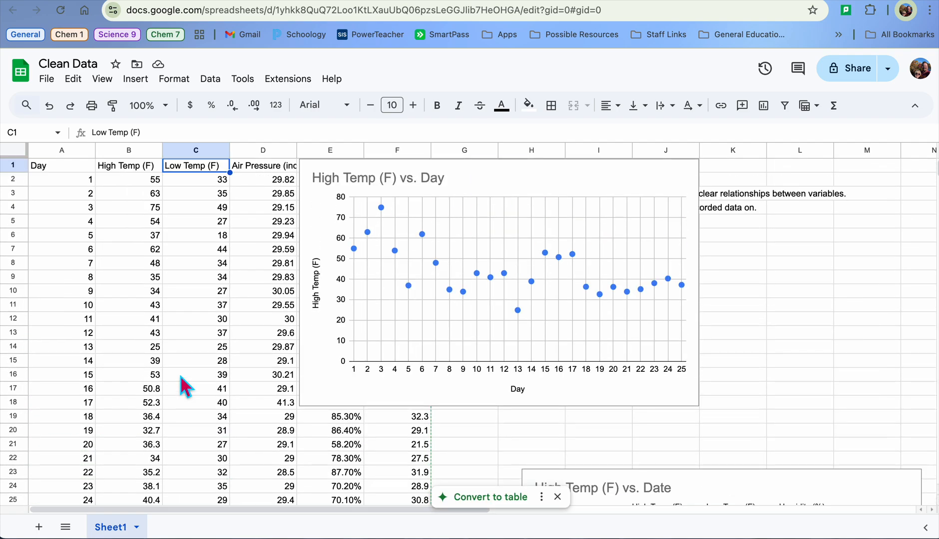
- Insert a chart from the Day, High Temp (F) and Low Temp (F) data in A1:C26, and delete it again
{"action": "left_click", "coordinate": [56, 171]}
{"action": "scroll", "coordinate": [177, 418], "scroll_direction": "down", "scroll_amount": 3}
{"action": "left_click", "coordinate": [209, 381], "text": "shift"}
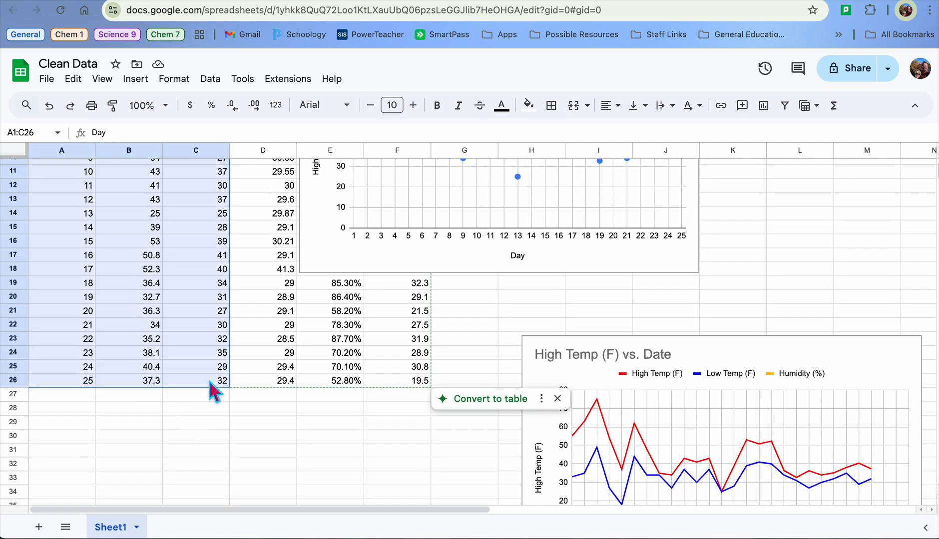
{"action": "scroll", "coordinate": [209, 380], "scroll_direction": "up", "scroll_amount": 3}
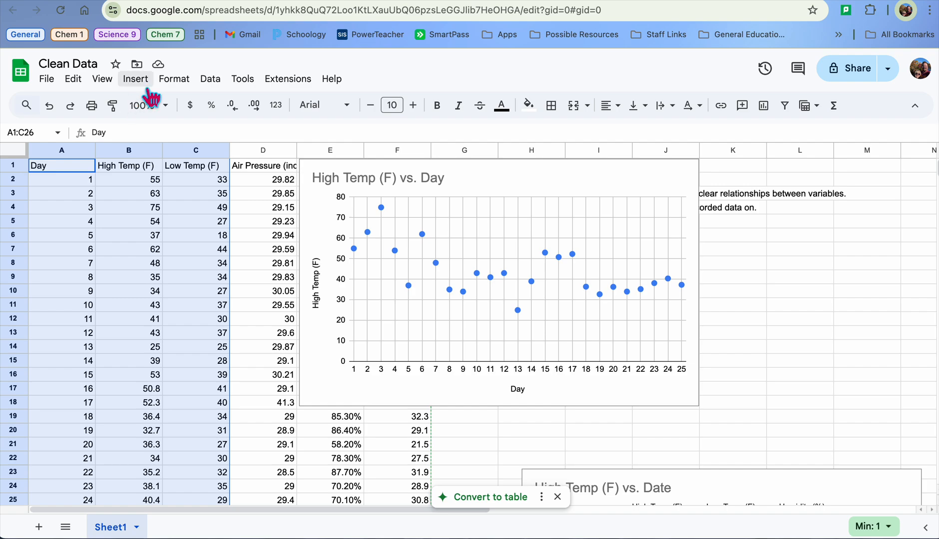
{"action": "left_click", "coordinate": [148, 89]}
{"action": "left_click", "coordinate": [178, 252]}
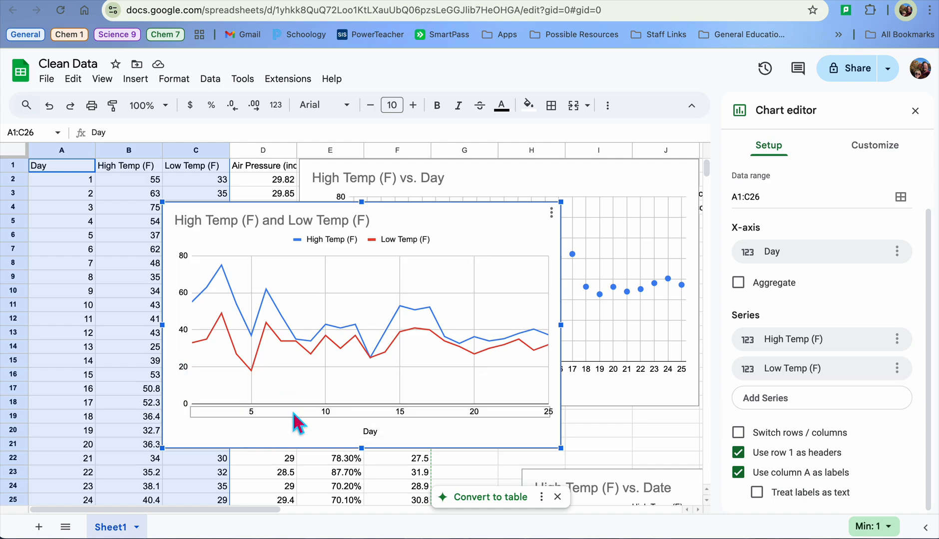
{"action": "key", "text": "Delete"}
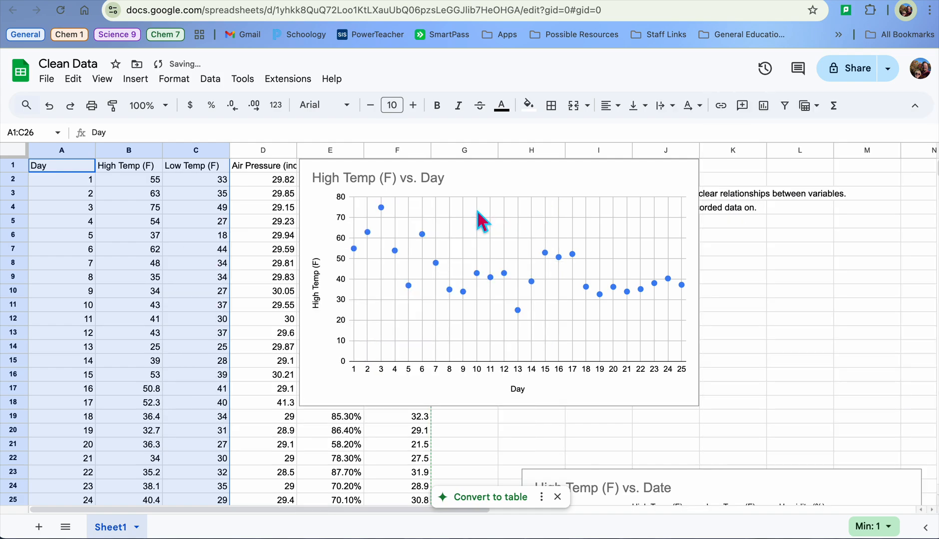
- Reopen the High Temp (F) vs. Day scatter chart for editing and review its chart type, data range and series setup
{"action": "left_click", "coordinate": [554, 167]}
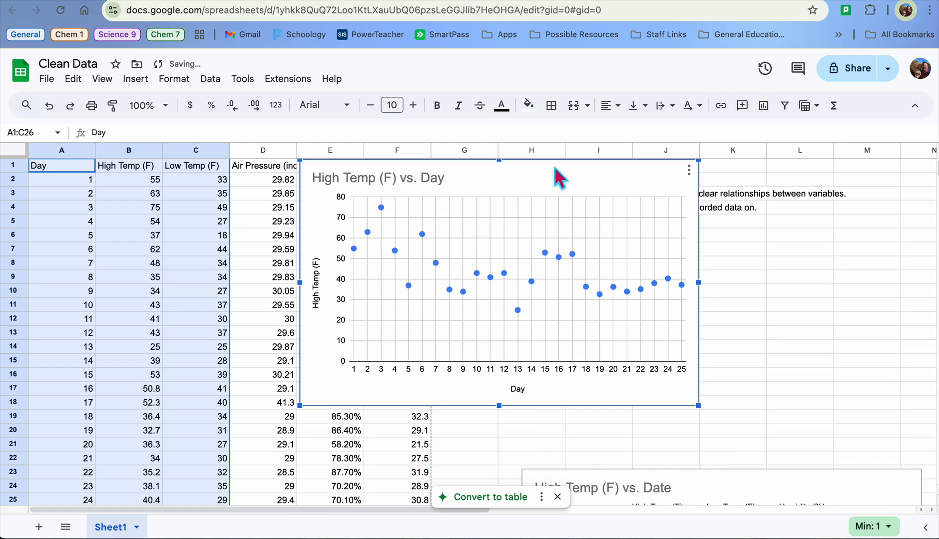
{"action": "double_click", "coordinate": [631, 182]}
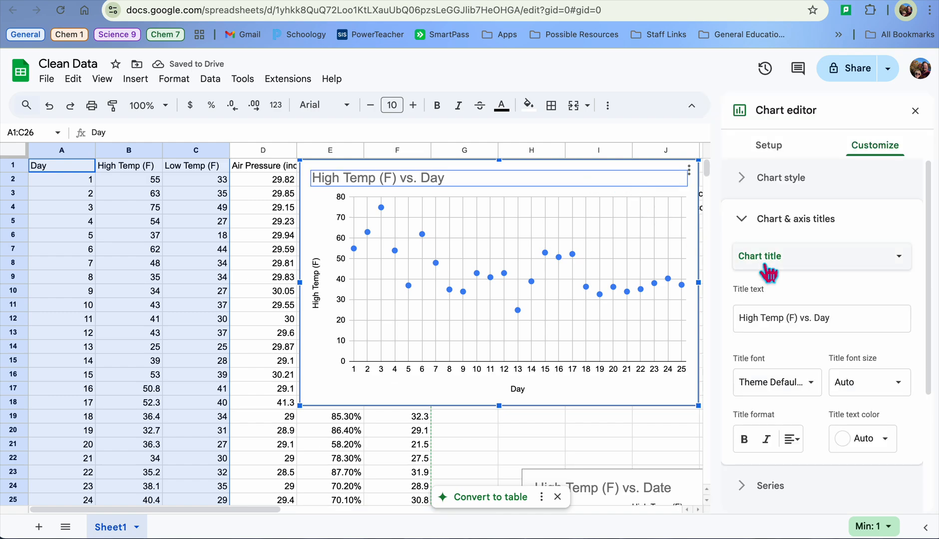
{"action": "left_click", "coordinate": [769, 146]}
{"action": "scroll", "coordinate": [807, 354], "scroll_direction": "down", "scroll_amount": 1}
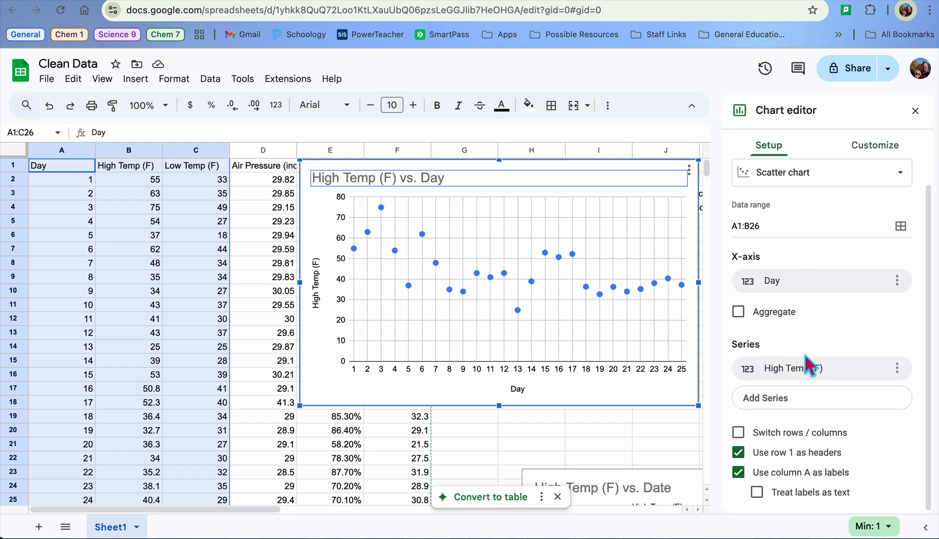
{"action": "scroll", "coordinate": [786, 243], "scroll_direction": "up", "scroll_amount": 1}
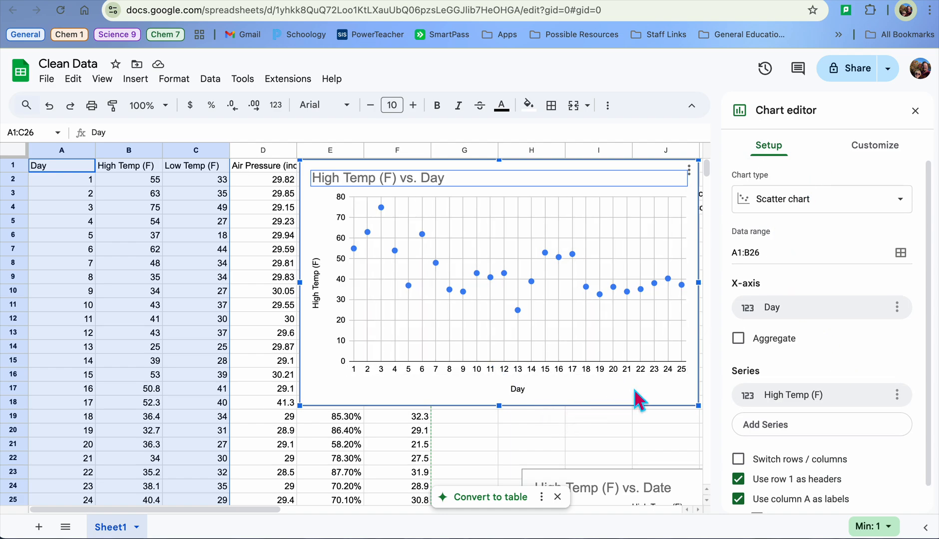
- Move the High Temp (F) vs. Day chart over columns C to H from row 2, and check its customization and setup options
{"action": "left_click_drag", "start_coordinate": [639, 402], "coordinate": [519, 438]}
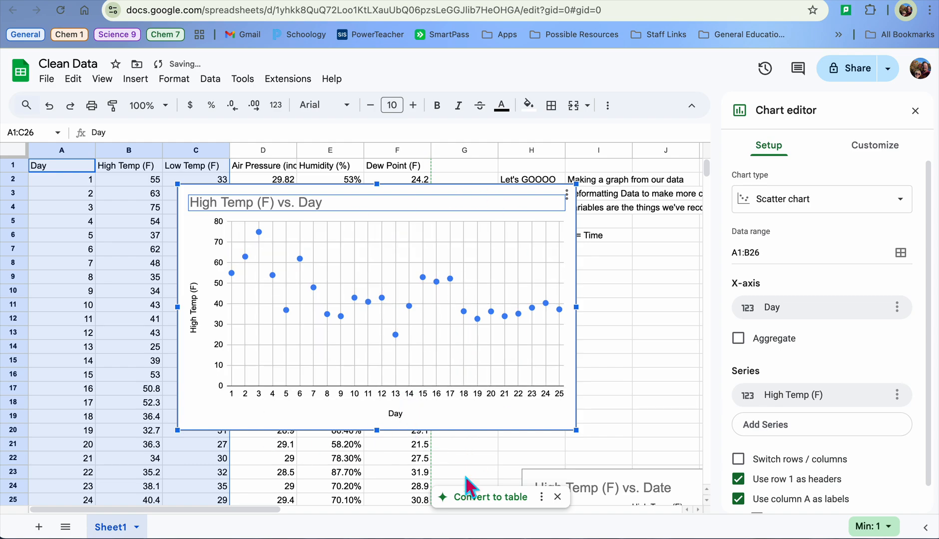
{"action": "left_click", "coordinate": [895, 150]}
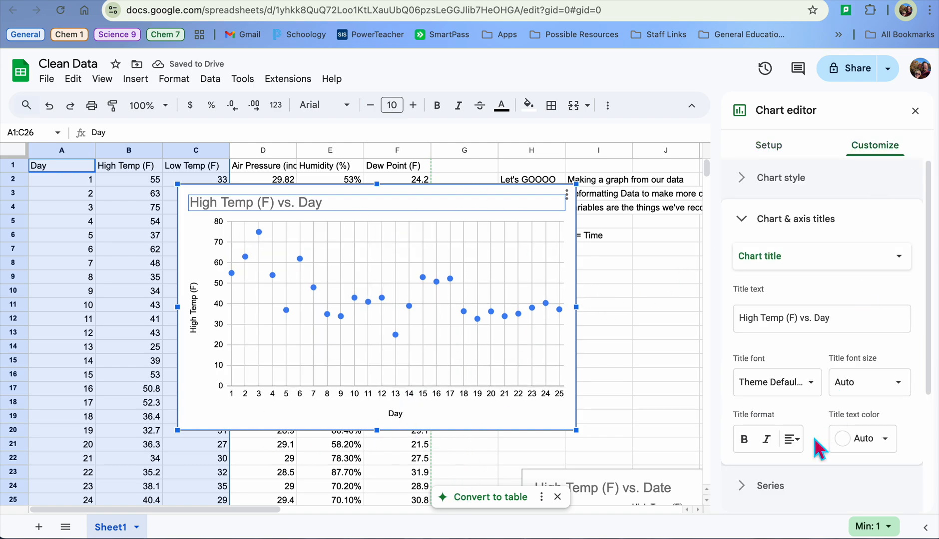
{"action": "scroll", "coordinate": [818, 430], "scroll_direction": "down", "scroll_amount": 3}
{"action": "scroll", "coordinate": [819, 413], "scroll_direction": "up", "scroll_amount": 3}
{"action": "left_click", "coordinate": [769, 146]}
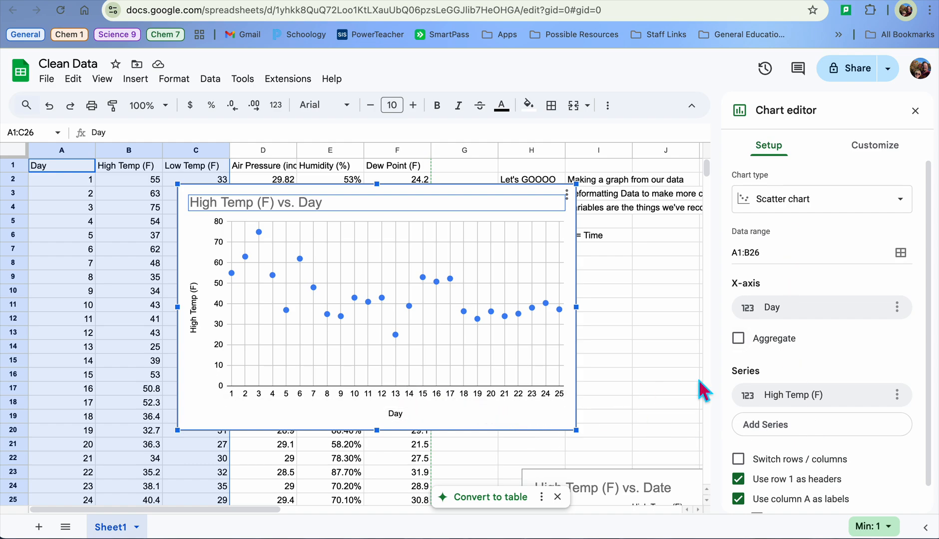
- Start adding a series by data range and move the High Temp (F) vs. Day chart to column G onward, clear of the data
{"action": "scroll", "coordinate": [788, 395], "scroll_direction": "down", "scroll_amount": 1}
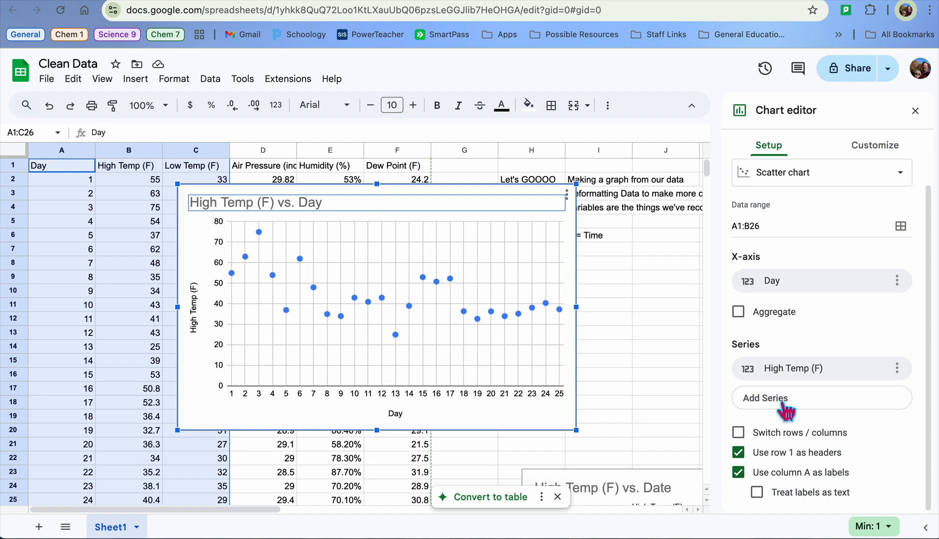
{"action": "left_click", "coordinate": [783, 402]}
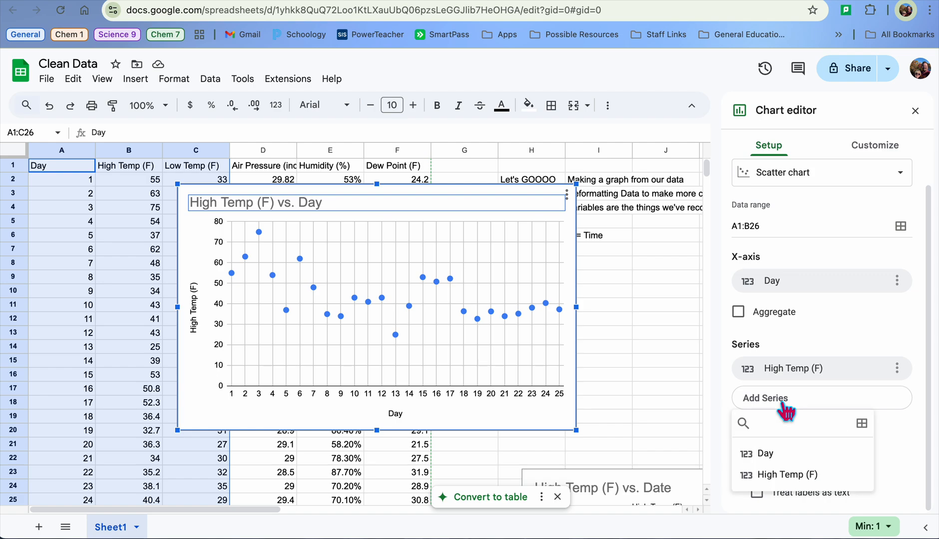
{"action": "left_click", "coordinate": [868, 429]}
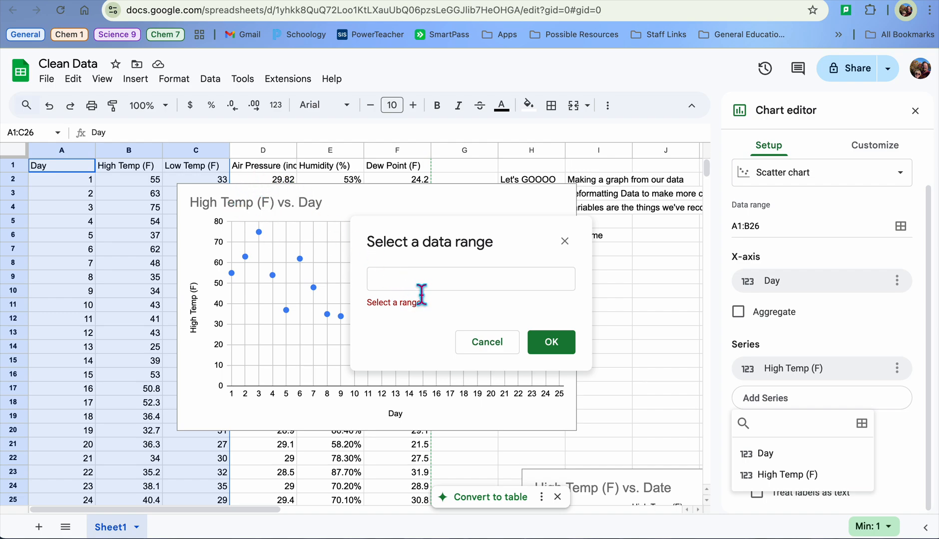
{"action": "left_click", "coordinate": [486, 191]}
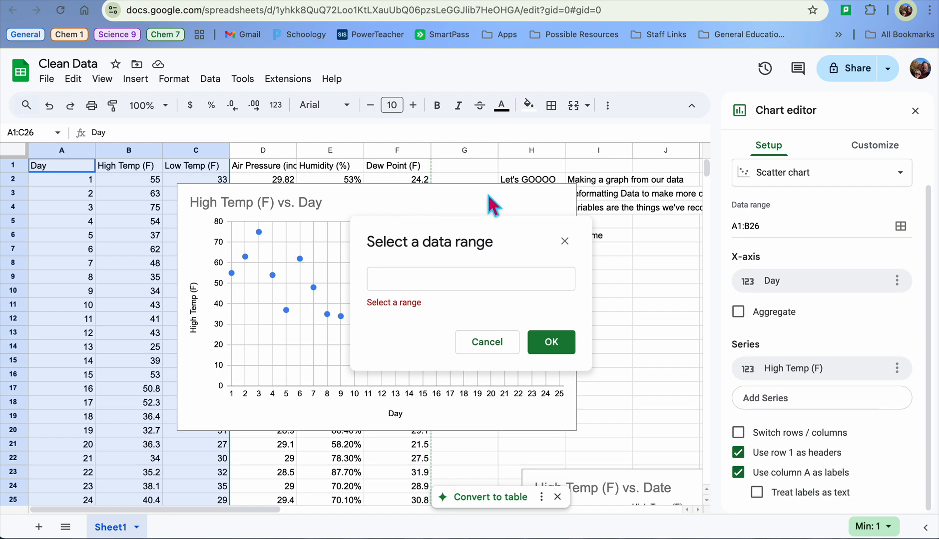
{"action": "left_click_drag", "start_coordinate": [455, 209], "coordinate": [703, 192]}
{"action": "left_click", "coordinate": [448, 289]}
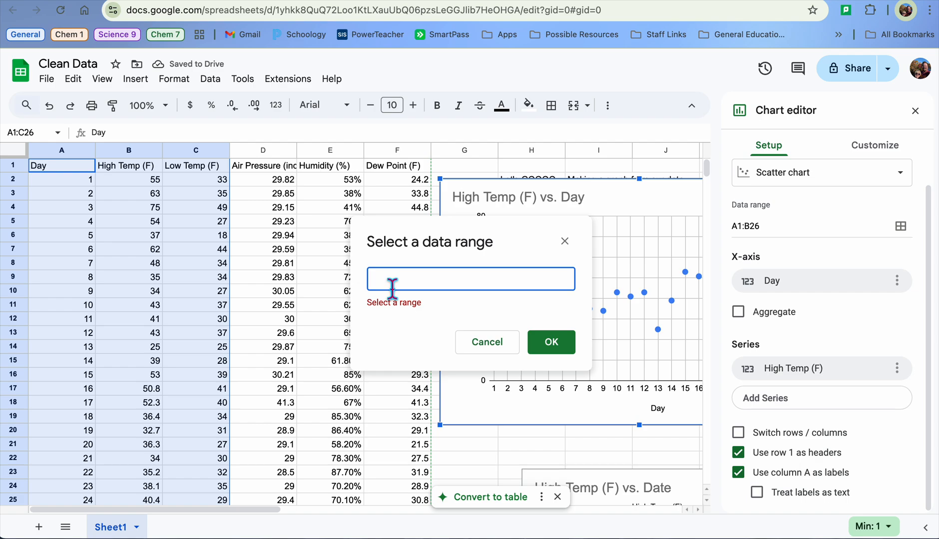
- Add the Low Temp (F) series to the chart using the range C1:C26
{"action": "type", "text": "C1"}
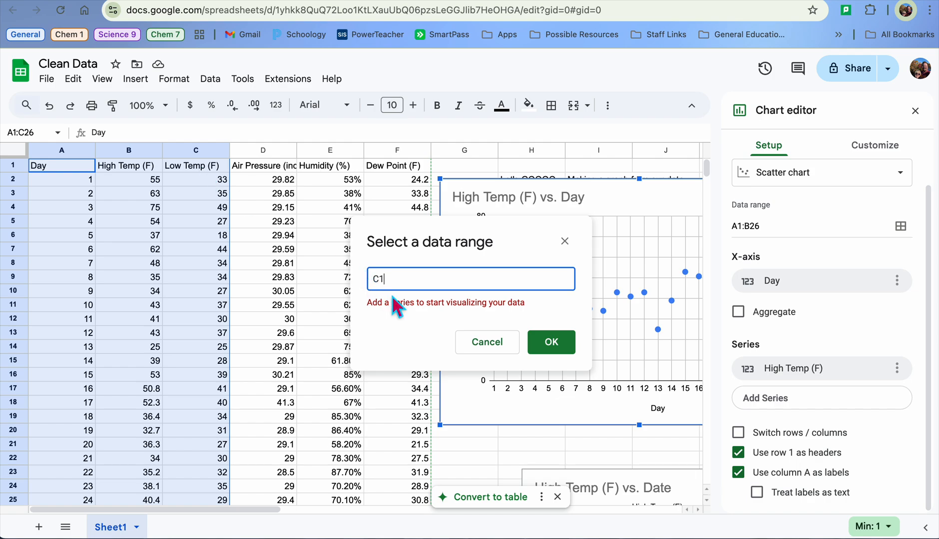
{"action": "type", "text": ":"}
{"action": "scroll", "coordinate": [195, 360], "scroll_direction": "down", "scroll_amount": 5}
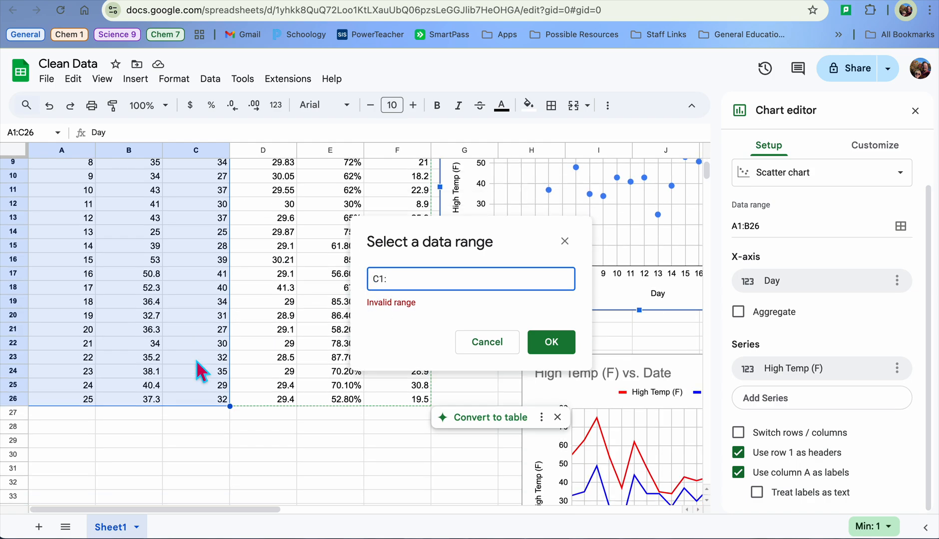
{"action": "scroll", "coordinate": [196, 360], "scroll_direction": "up", "scroll_amount": 4}
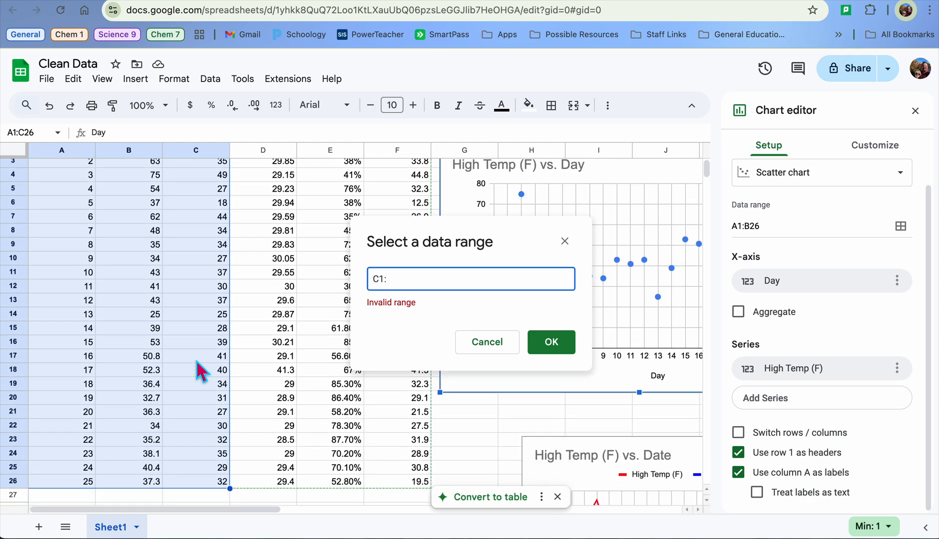
{"action": "type", "text": "C26"}
{"action": "key", "text": "Return"}
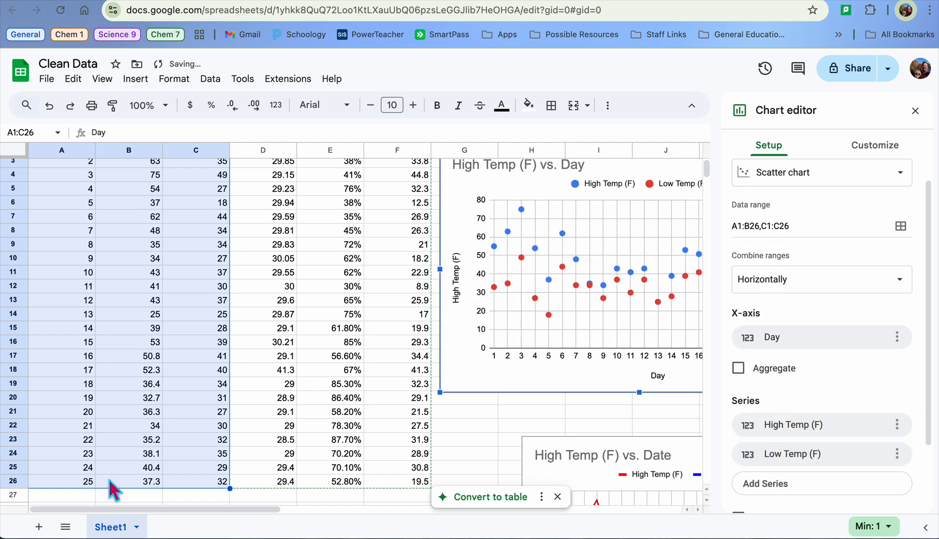
{"action": "scroll", "coordinate": [132, 353], "scroll_direction": "down", "scroll_amount": 2}
{"action": "left_click", "coordinate": [188, 422]}
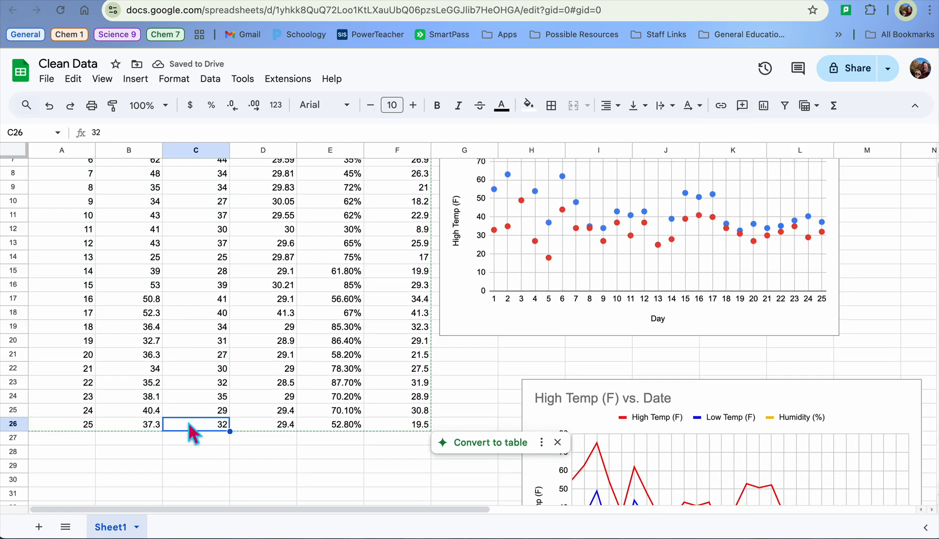
{"action": "scroll", "coordinate": [188, 422], "scroll_direction": "up", "scroll_amount": 3}
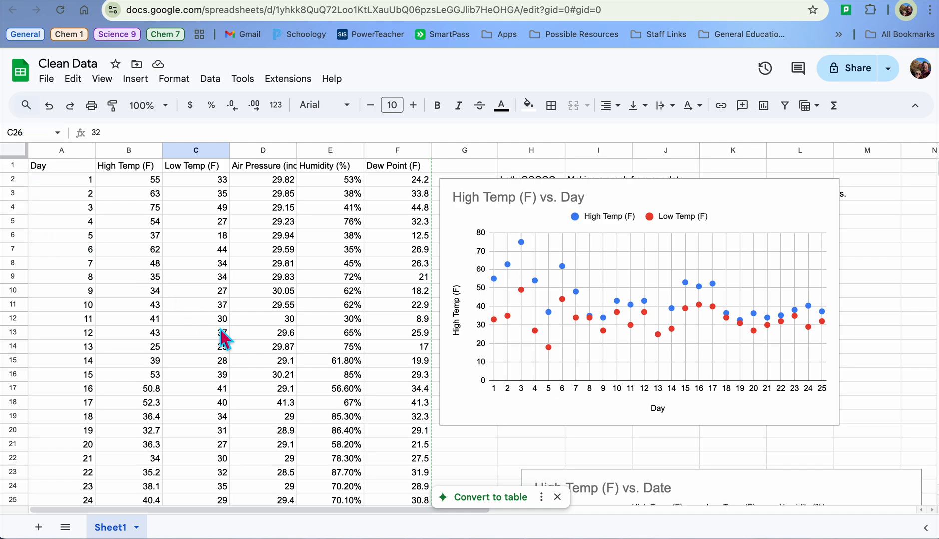
{"action": "scroll", "coordinate": [197, 398], "scroll_direction": "down", "scroll_amount": 3}
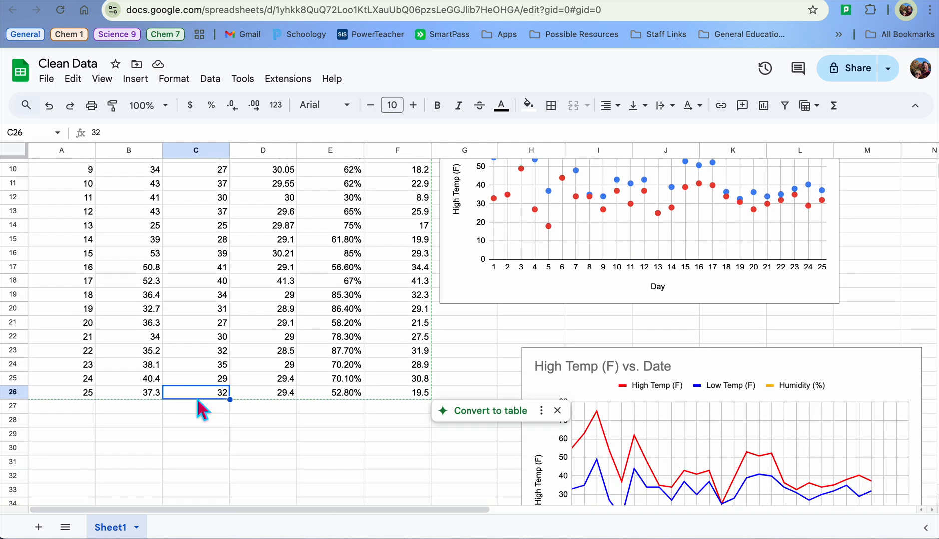
- Reopen the chart for editing, select C1:C26 in the sheet as the range for another series, and cancel the selection
{"action": "left_click", "coordinate": [474, 292]}
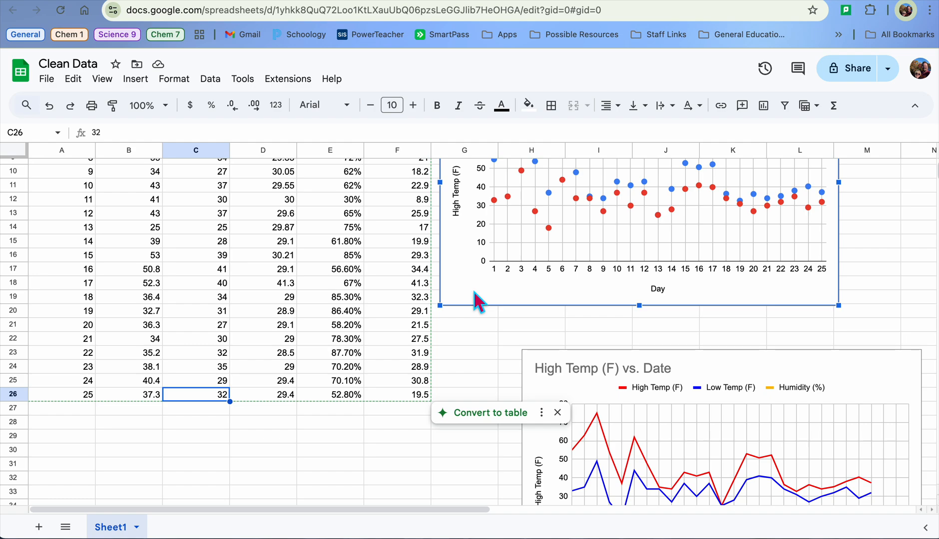
{"action": "double_click", "coordinate": [474, 292]}
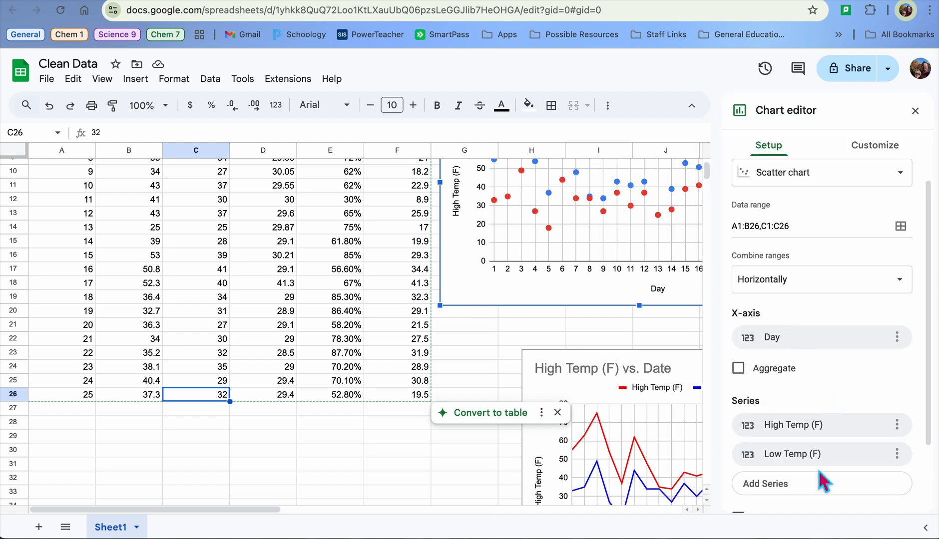
{"action": "left_click", "coordinate": [819, 492]}
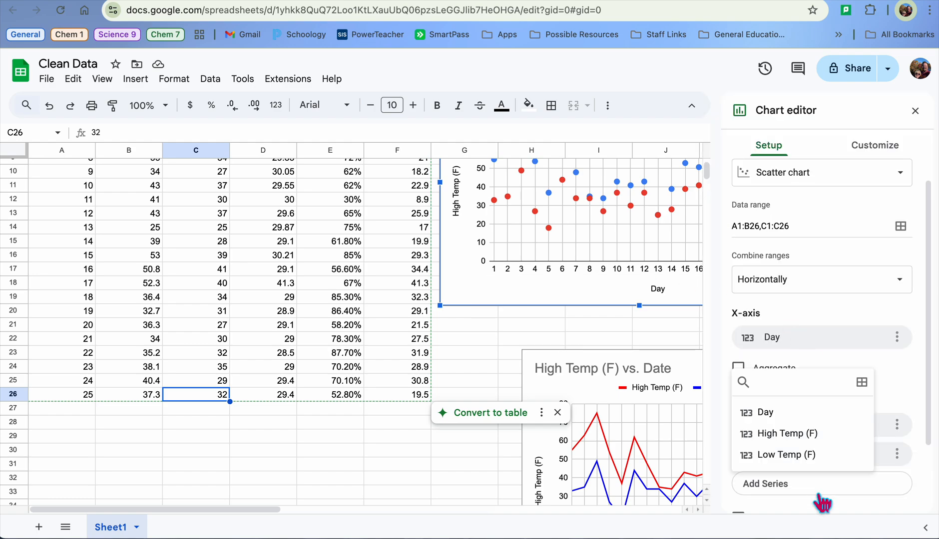
{"action": "left_click", "coordinate": [862, 383]}
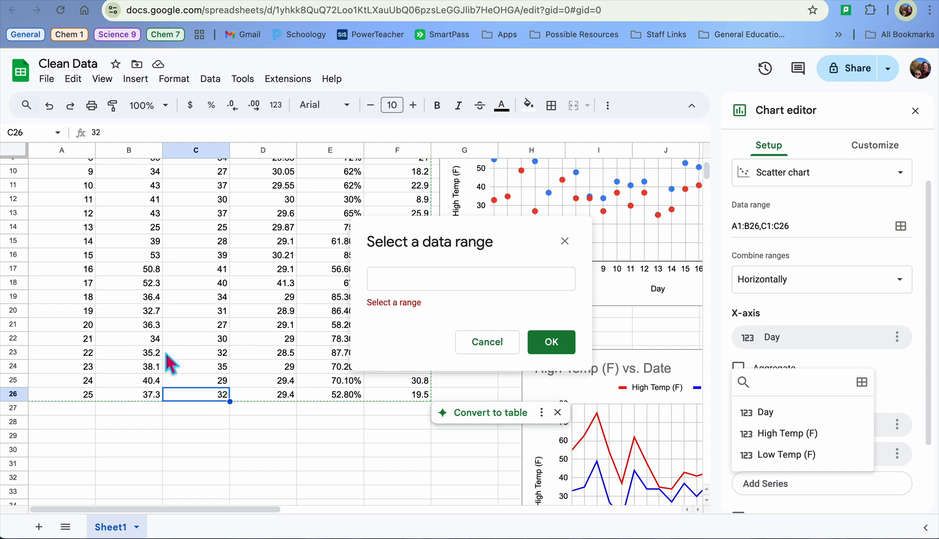
{"action": "scroll", "coordinate": [165, 352], "scroll_direction": "up", "scroll_amount": 5}
{"action": "left_click", "coordinate": [196, 169]}
{"action": "scroll", "coordinate": [195, 171], "scroll_direction": "down", "scroll_amount": 5}
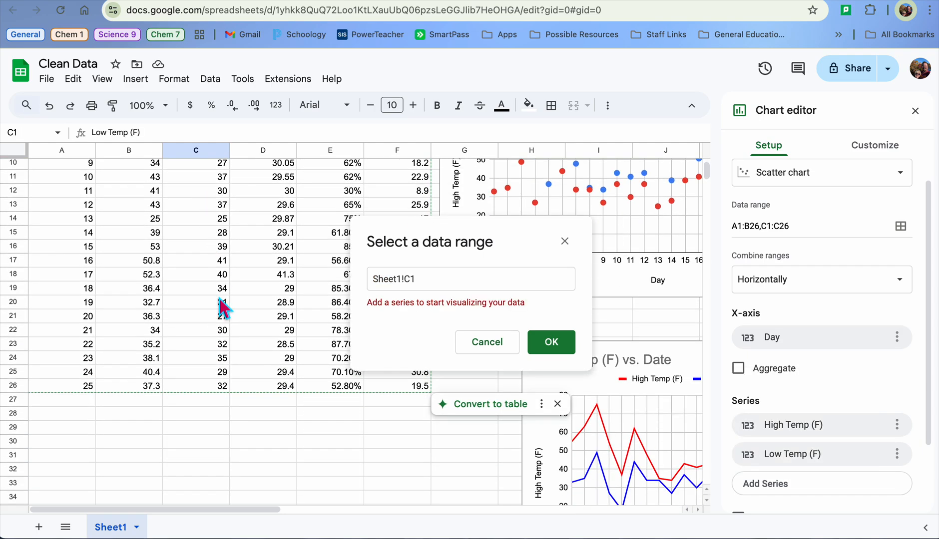
{"action": "left_click", "coordinate": [214, 390], "text": "shift"}
{"action": "scroll", "coordinate": [214, 390], "scroll_direction": "up", "scroll_amount": 5}
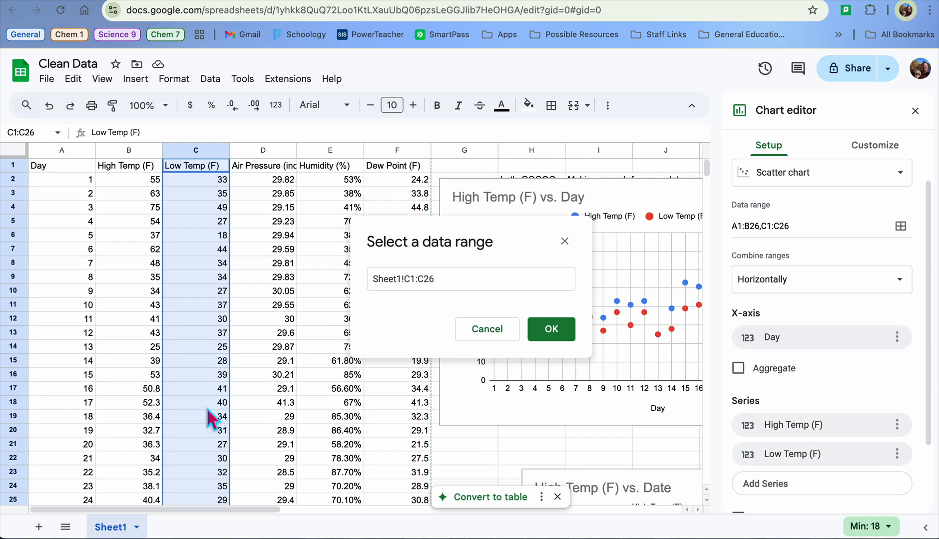
{"action": "left_click", "coordinate": [485, 333]}
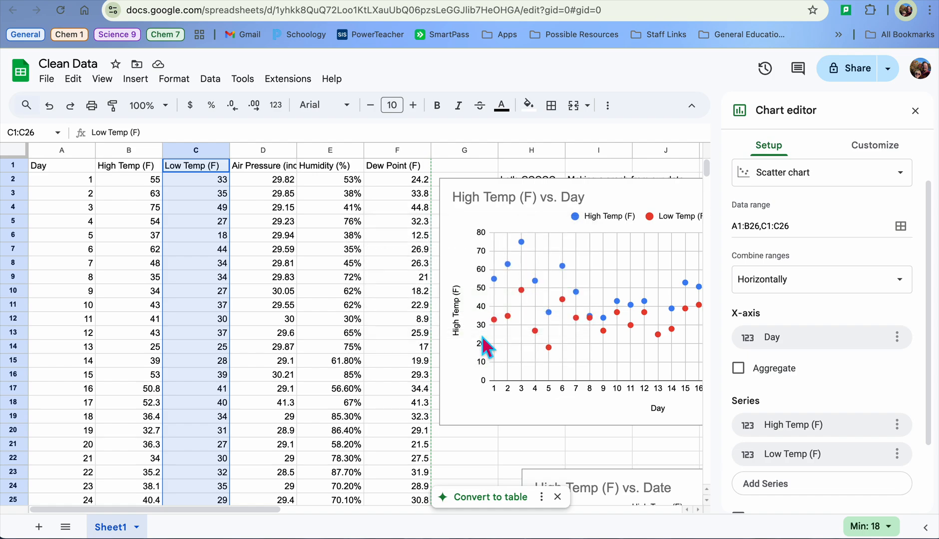
- Move the High Temp (F) vs. Day chart over columns C to I near row 1 and change it to a line chart
{"action": "left_click_drag", "start_coordinate": [472, 389], "coordinate": [216, 394]}
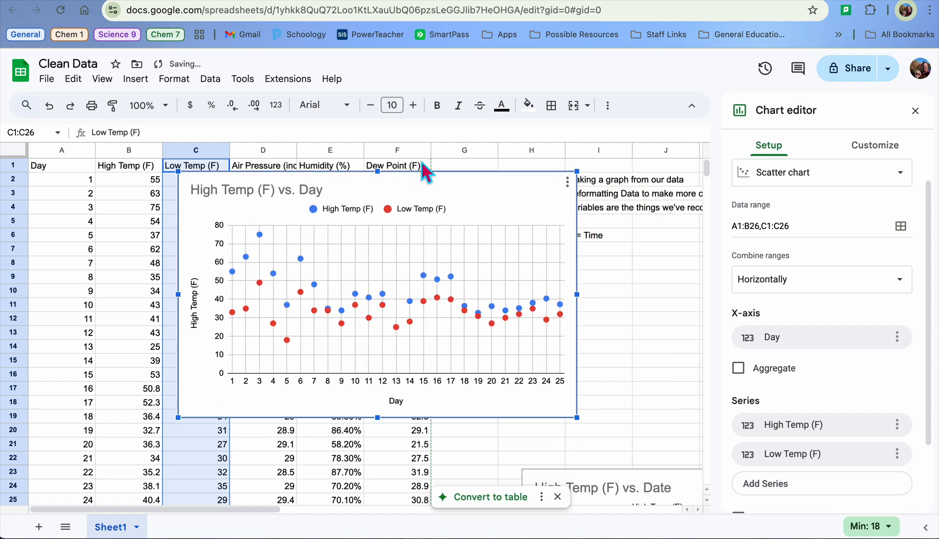
{"action": "left_click_drag", "start_coordinate": [471, 175], "coordinate": [536, 183]}
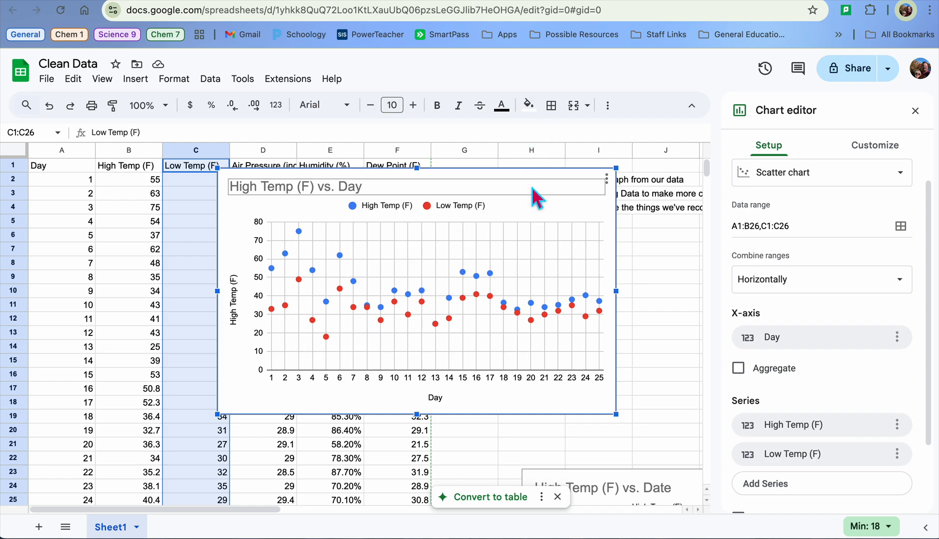
{"action": "left_click", "coordinate": [811, 181]}
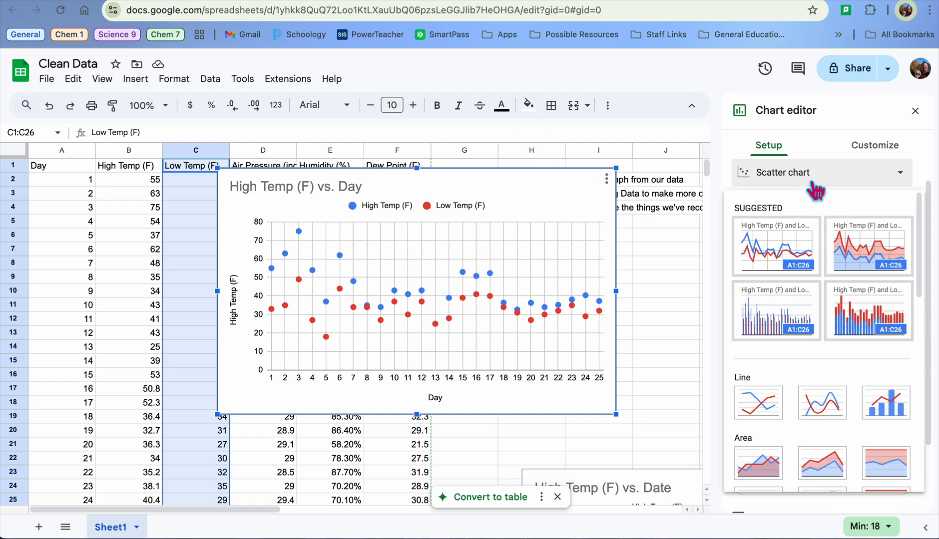
{"action": "left_click", "coordinate": [781, 407]}
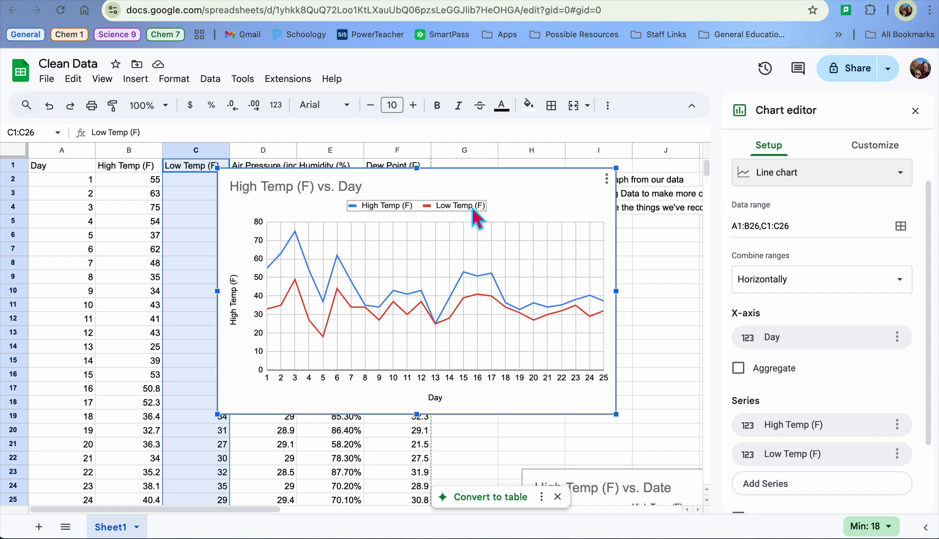
- Highlight the Low Temp (F) line through its legend entry and look at the legend and title formatting options
{"action": "left_click", "coordinate": [471, 208]}
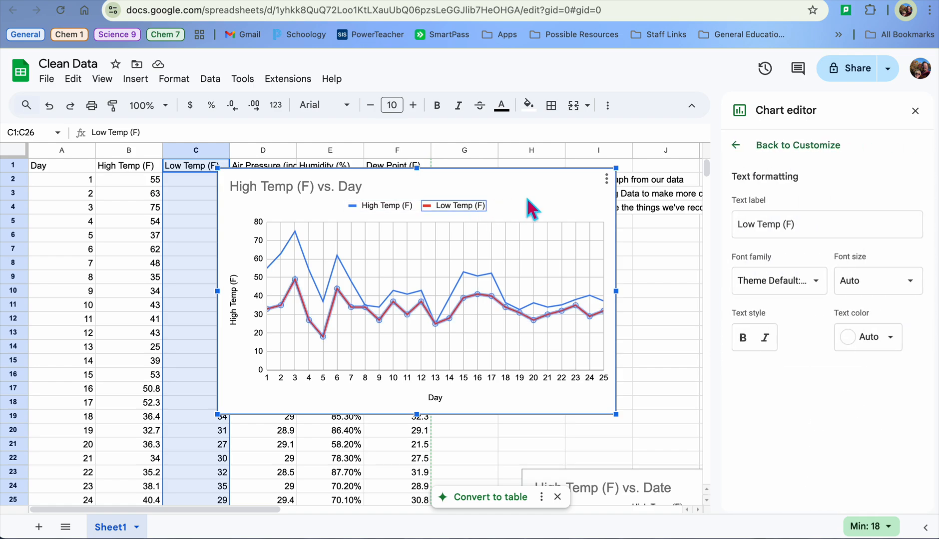
{"action": "left_click", "coordinate": [547, 189]}
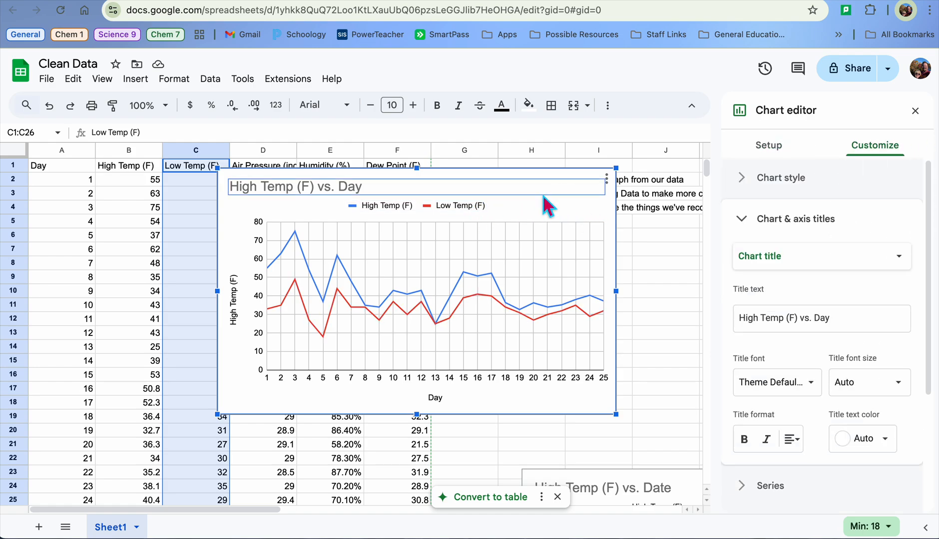
{"action": "left_click", "coordinate": [449, 206]}
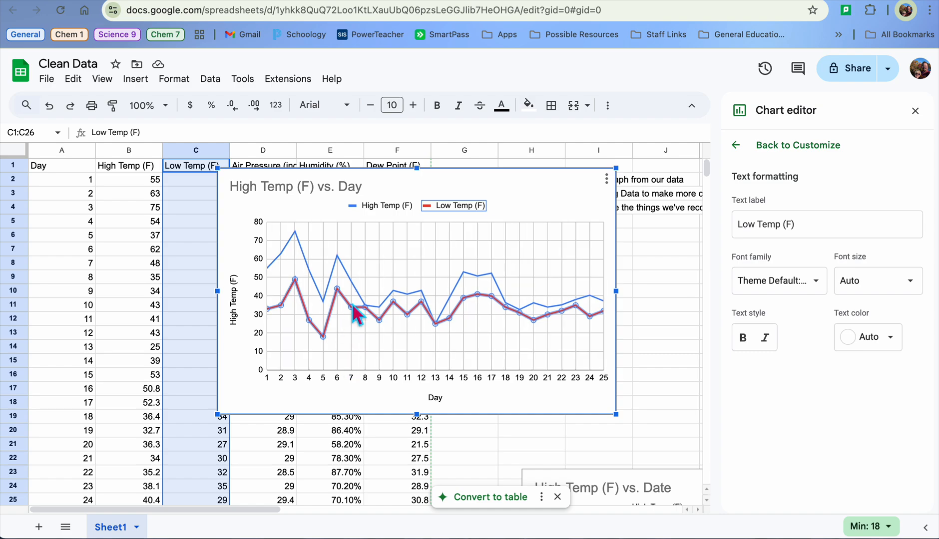
{"action": "left_click", "coordinate": [604, 212]}
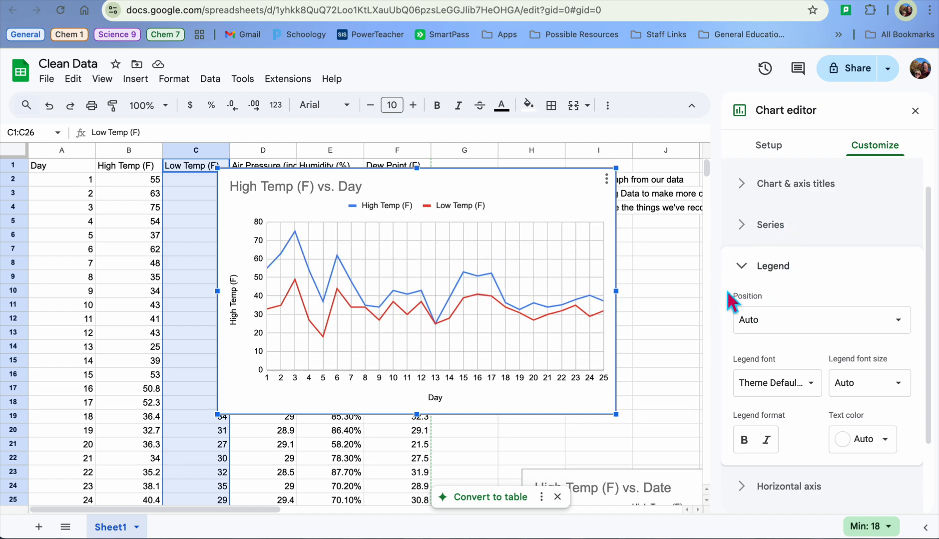
- Open the chart's series formatting and choose the High Temp (F) series
{"action": "left_click", "coordinate": [758, 277]}
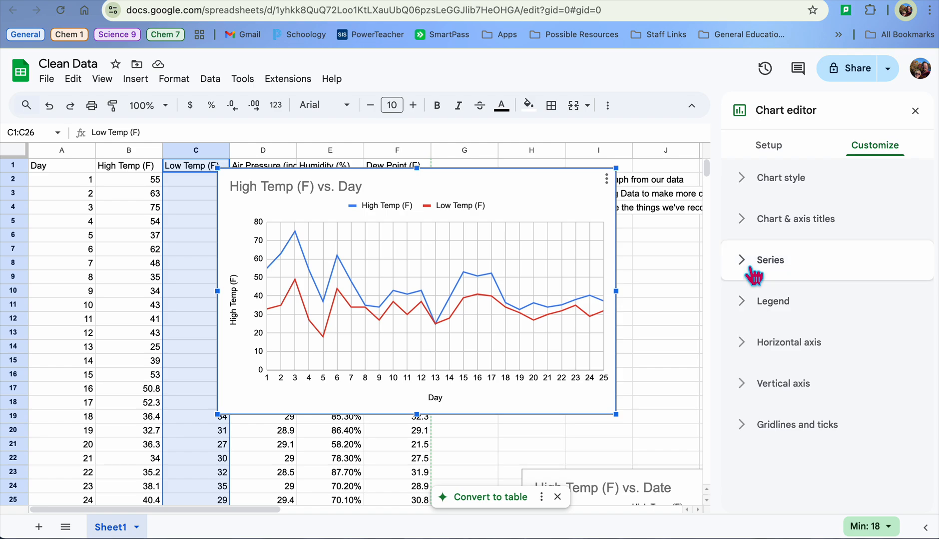
{"action": "left_click", "coordinate": [746, 262]}
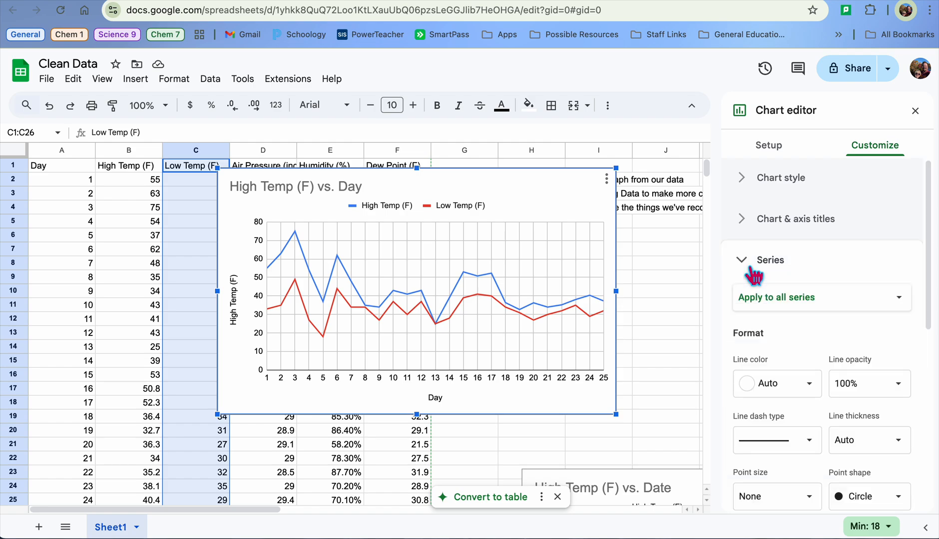
{"action": "left_click", "coordinate": [906, 305]}
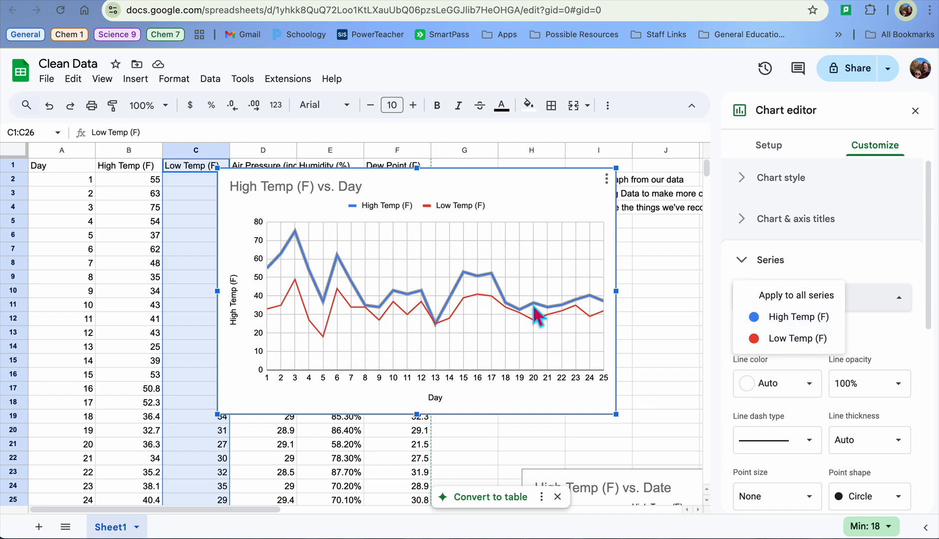
{"action": "left_click", "coordinate": [800, 324]}
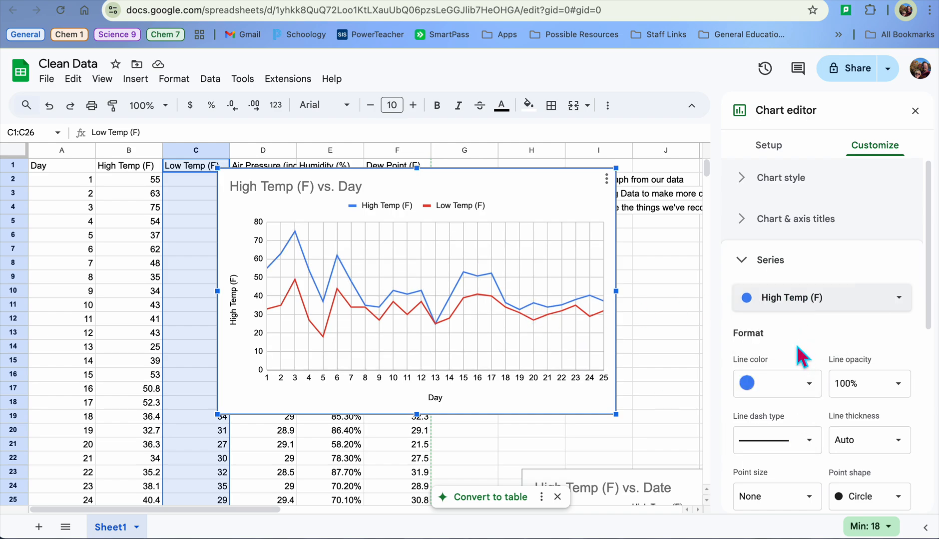
{"action": "scroll", "coordinate": [803, 350], "scroll_direction": "down", "scroll_amount": 2}
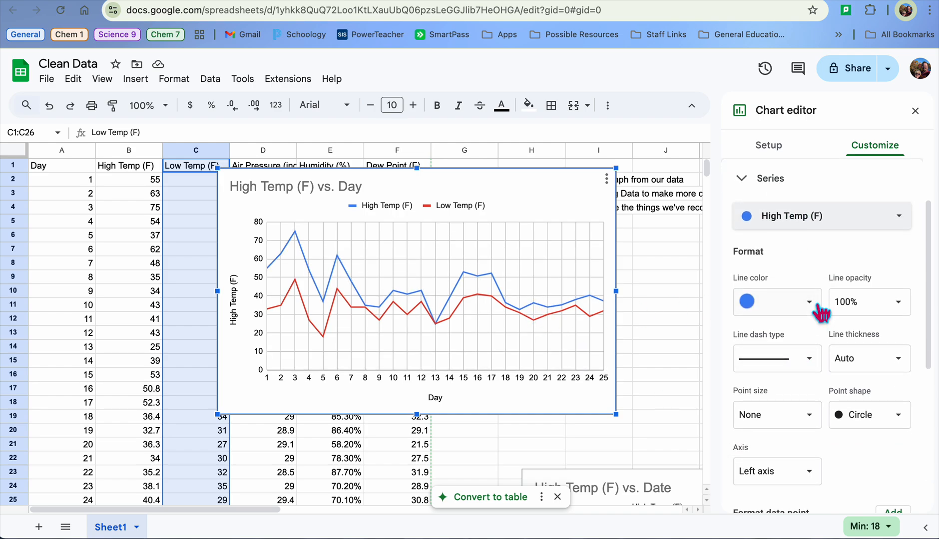
- Try a dashed line on the High Temp (F) series and return it to a solid line
{"action": "left_click", "coordinate": [811, 359]}
{"action": "left_click", "coordinate": [804, 401]}
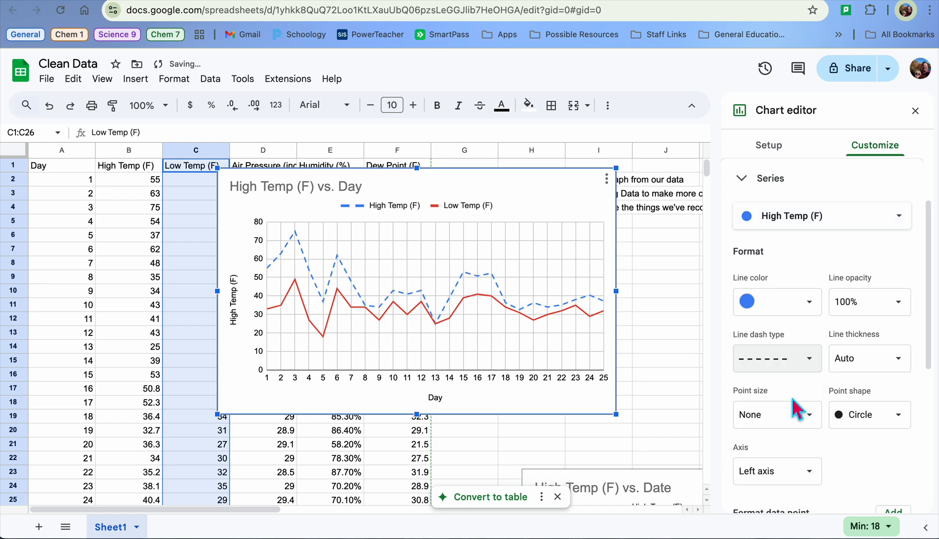
{"action": "left_click", "coordinate": [809, 359]}
{"action": "left_click", "coordinate": [787, 328]}
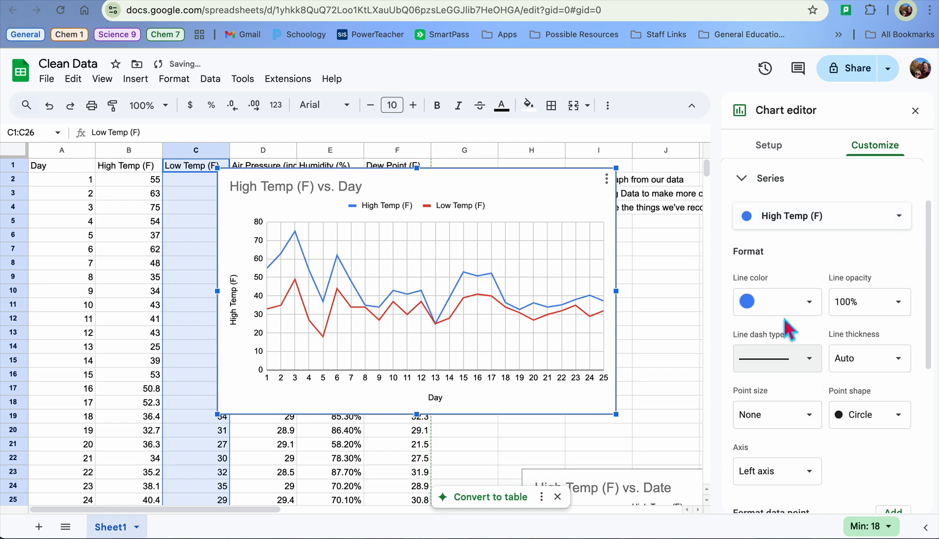
- Set the point shape of the High Temp (F) series to Square
{"action": "left_click", "coordinate": [895, 424]}
{"action": "left_click", "coordinate": [868, 455]}
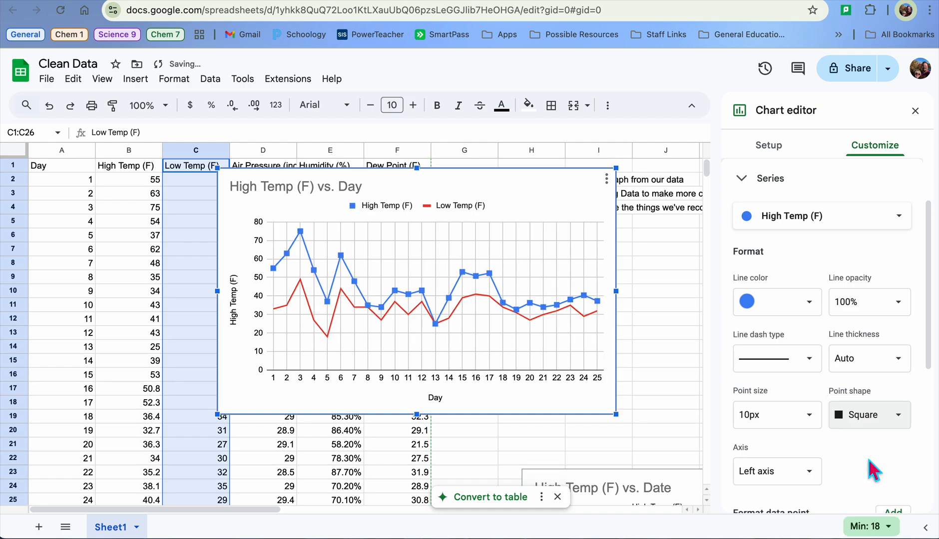
- Set the High Temp (F) series' point shape to Circle and its point size to None
{"action": "left_click", "coordinate": [897, 425]}
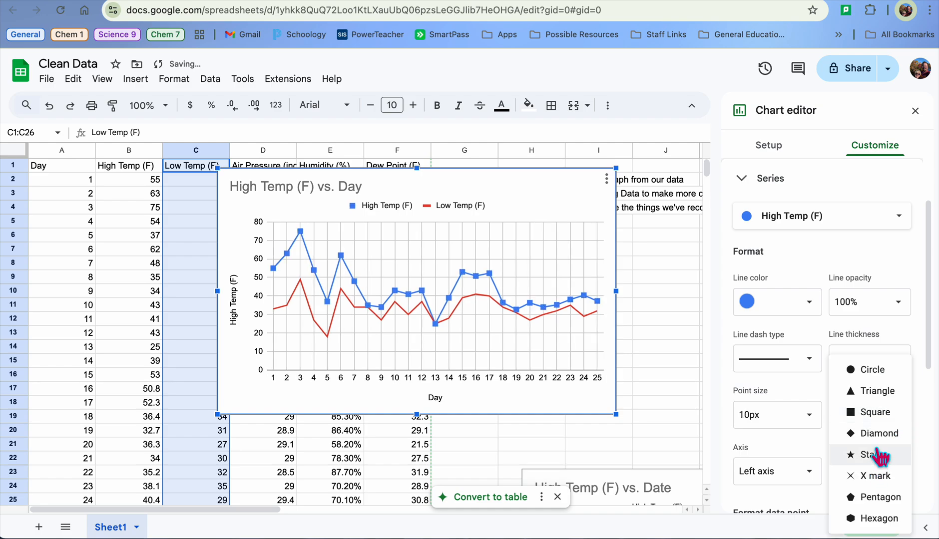
{"action": "left_click", "coordinate": [874, 370]}
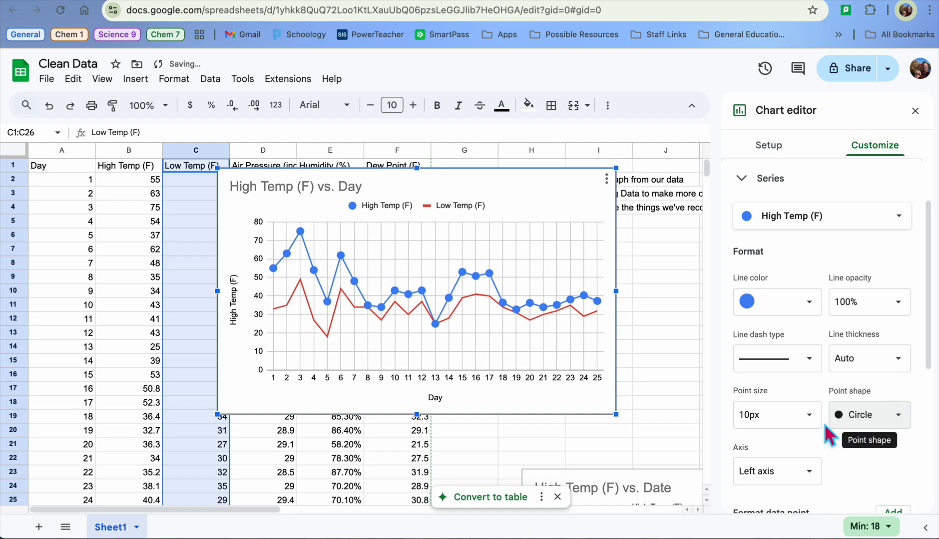
{"action": "left_click", "coordinate": [809, 417]}
{"action": "left_click", "coordinate": [768, 301]}
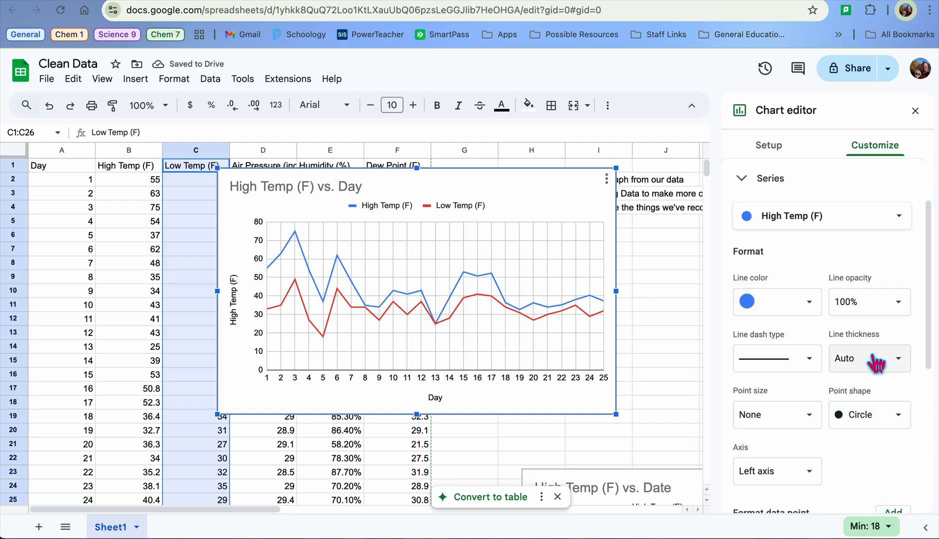
- Color the High Temp (F) line dark red and the Low Temp (F) line dark blue
{"action": "scroll", "coordinate": [869, 336], "scroll_direction": "up", "scroll_amount": 3}
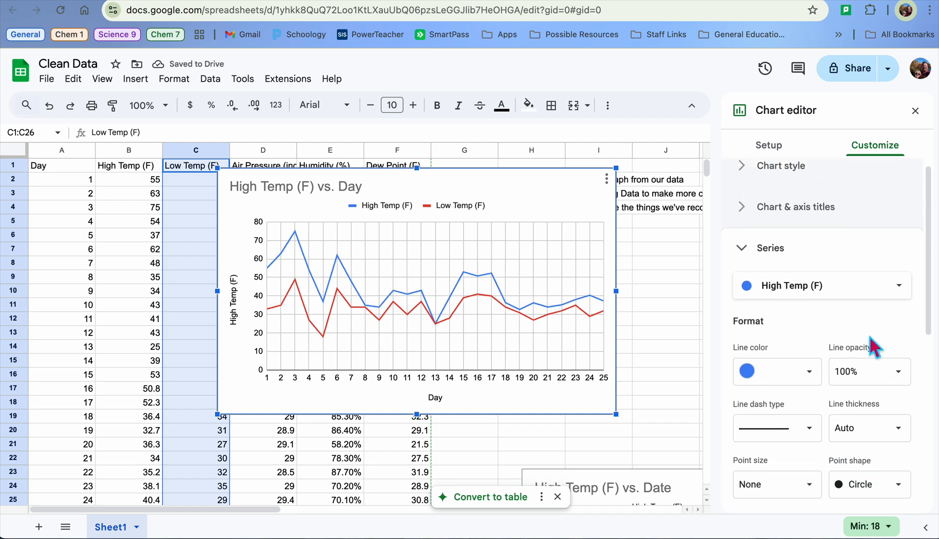
{"action": "left_click", "coordinate": [809, 372]}
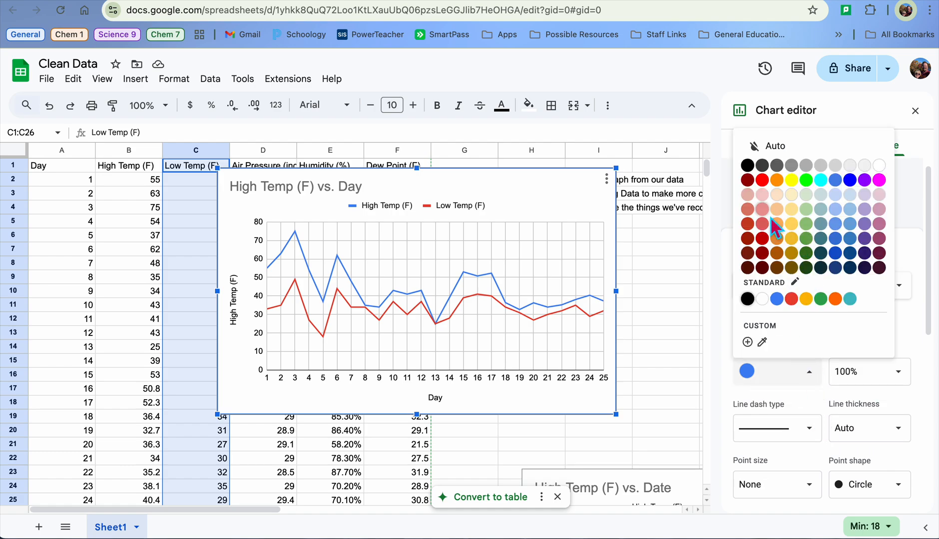
{"action": "left_click", "coordinate": [763, 252]}
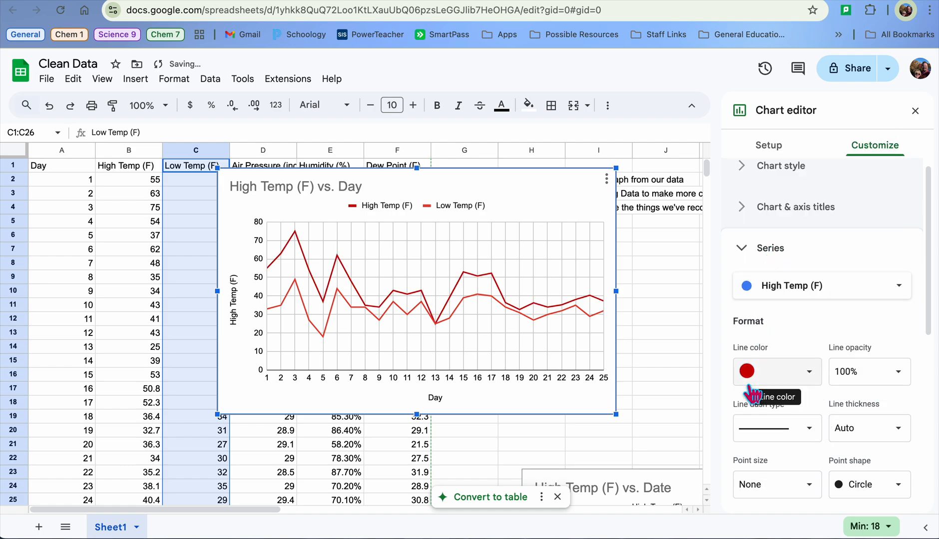
{"action": "left_click", "coordinate": [830, 295]}
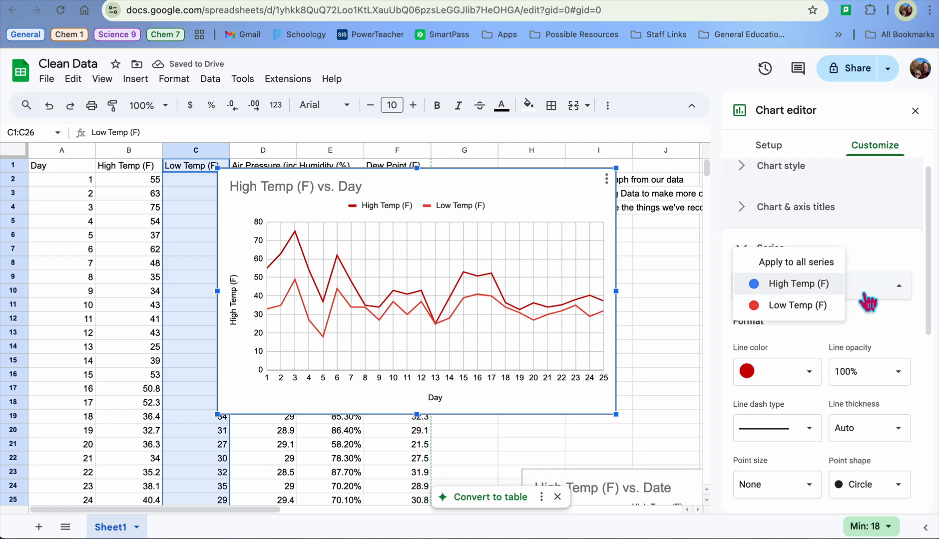
{"action": "left_click", "coordinate": [812, 311]}
{"action": "left_click", "coordinate": [809, 381]}
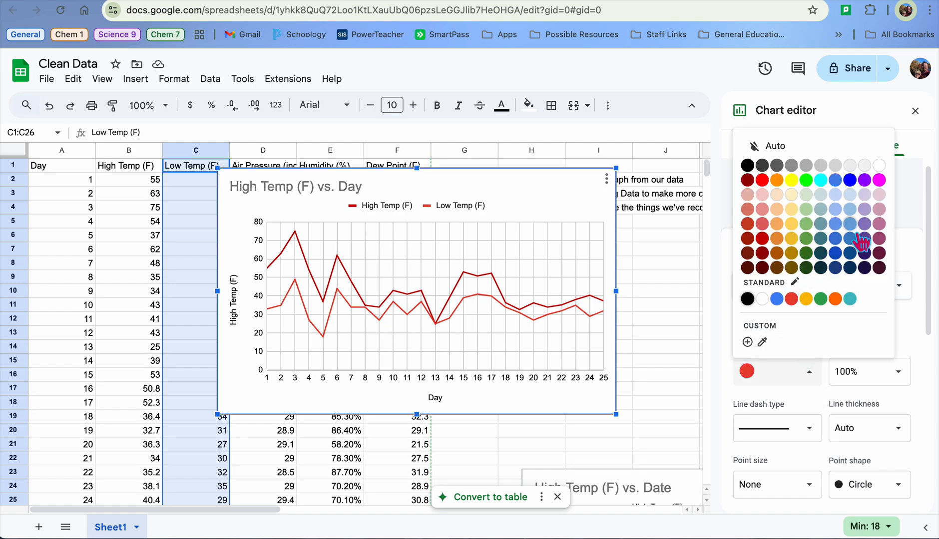
{"action": "left_click", "coordinate": [835, 253]}
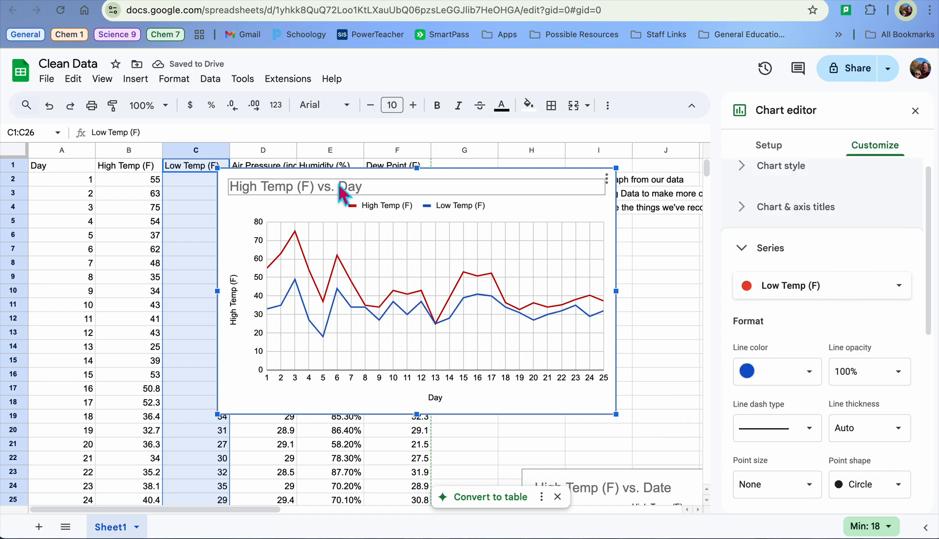
- Change the chart title to "High Temp v. Low Temp over 25 days"
{"action": "left_click", "coordinate": [350, 192]}
{"action": "left_click", "coordinate": [351, 192]}
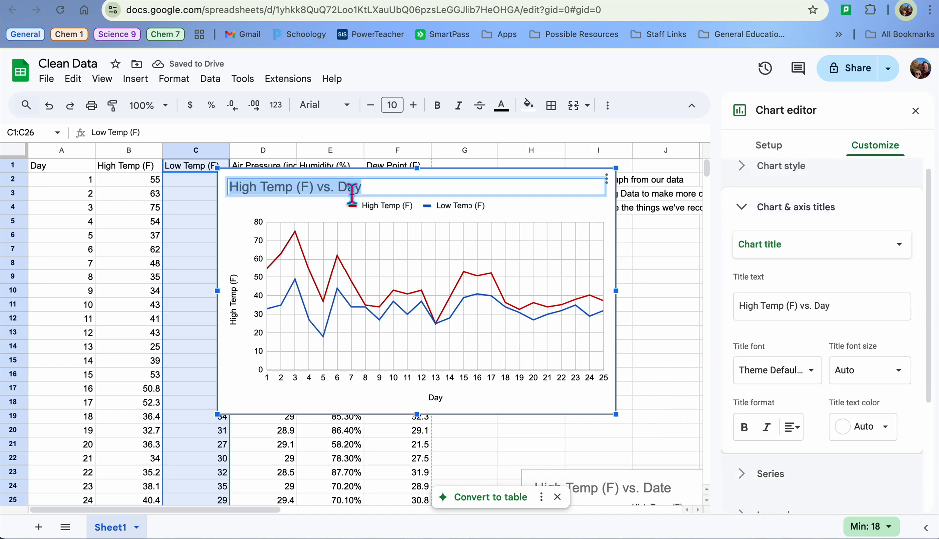
{"action": "type", "text": "High Temp "}
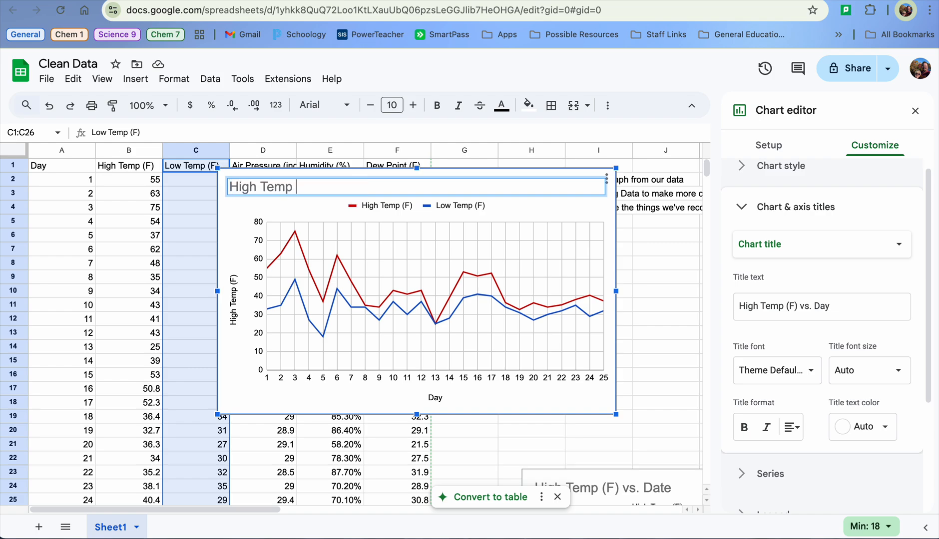
{"action": "type", "text": "v. Low Temp over"}
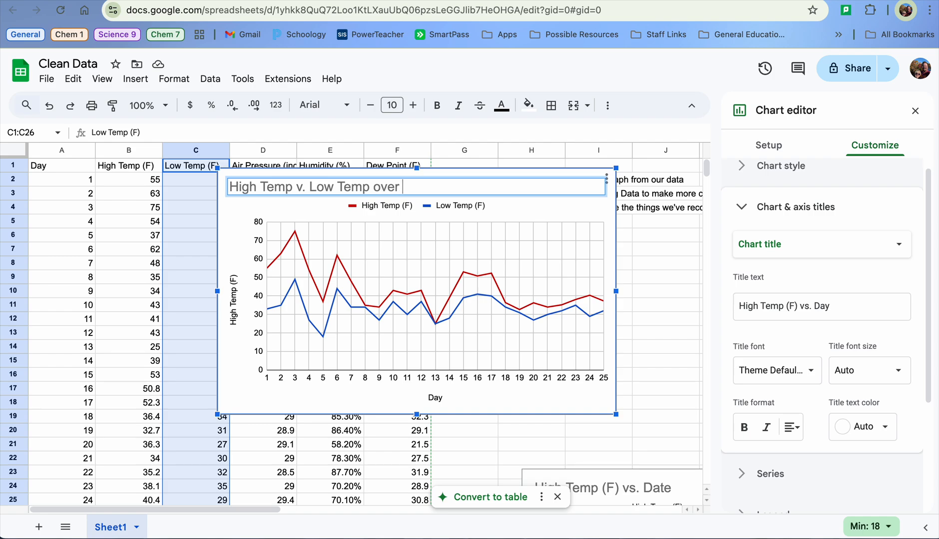
{"action": "type", "text": "days"}
{"action": "left_click", "coordinate": [528, 410]}
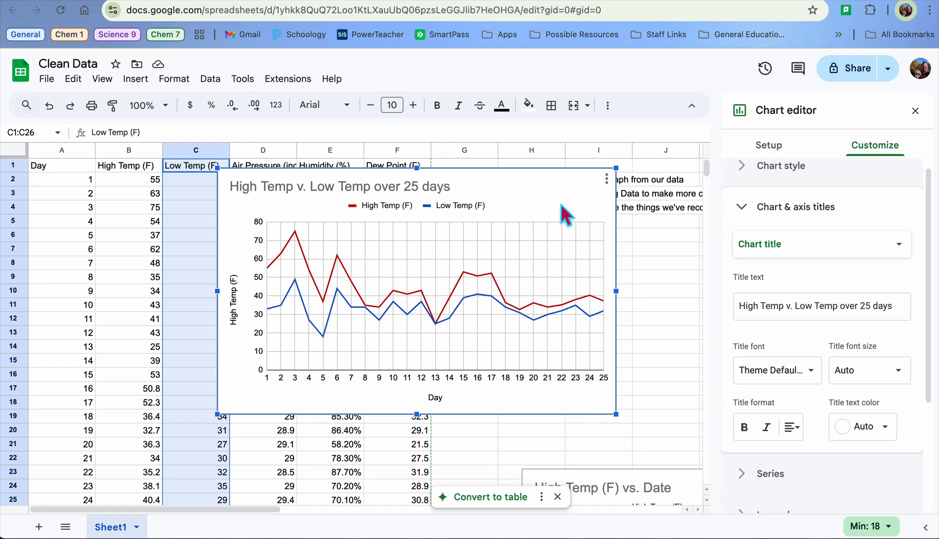
- Look through the chart's title formatting options and its data setup
{"action": "scroll", "coordinate": [826, 210], "scroll_direction": "down", "scroll_amount": 3}
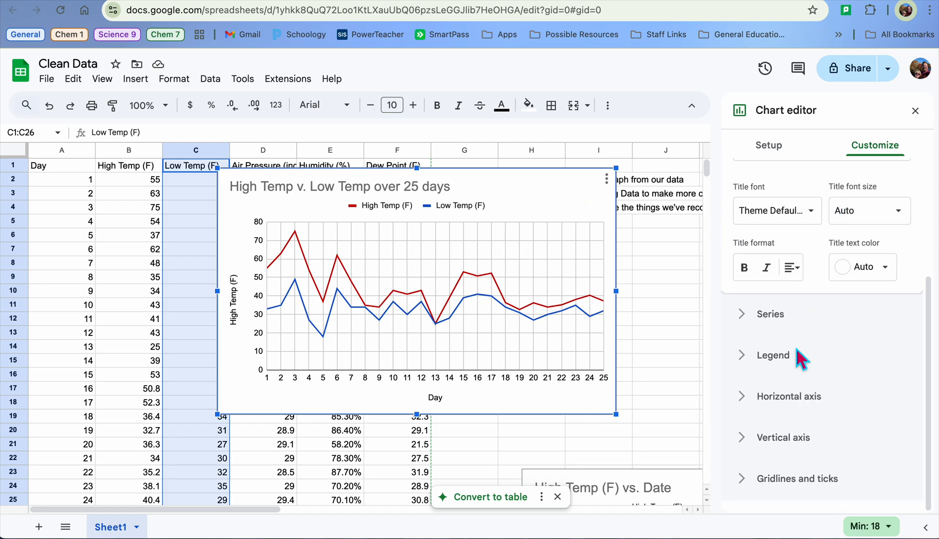
{"action": "scroll", "coordinate": [771, 364], "scroll_direction": "up", "scroll_amount": 3}
{"action": "scroll", "coordinate": [759, 367], "scroll_direction": "down", "scroll_amount": 1}
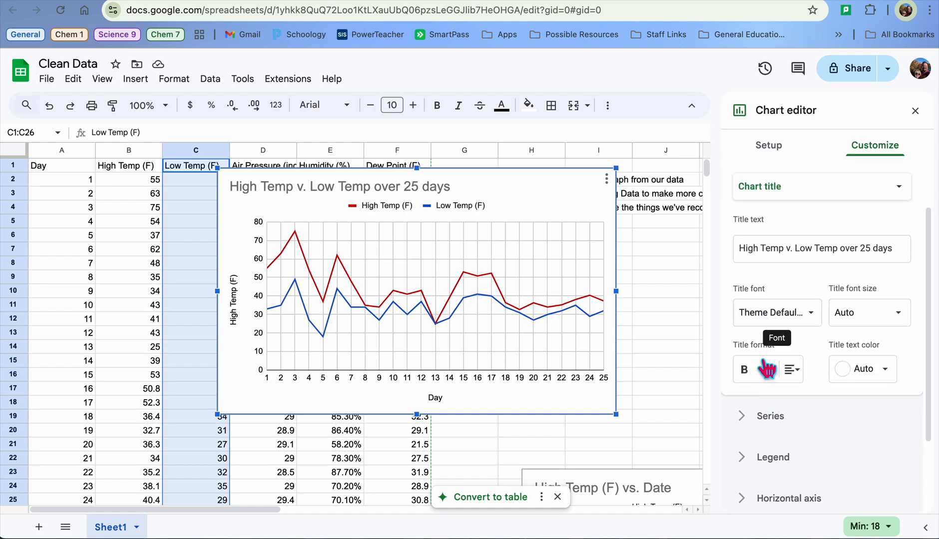
{"action": "scroll", "coordinate": [767, 354], "scroll_direction": "up", "scroll_amount": 2}
{"action": "left_click", "coordinate": [773, 150]}
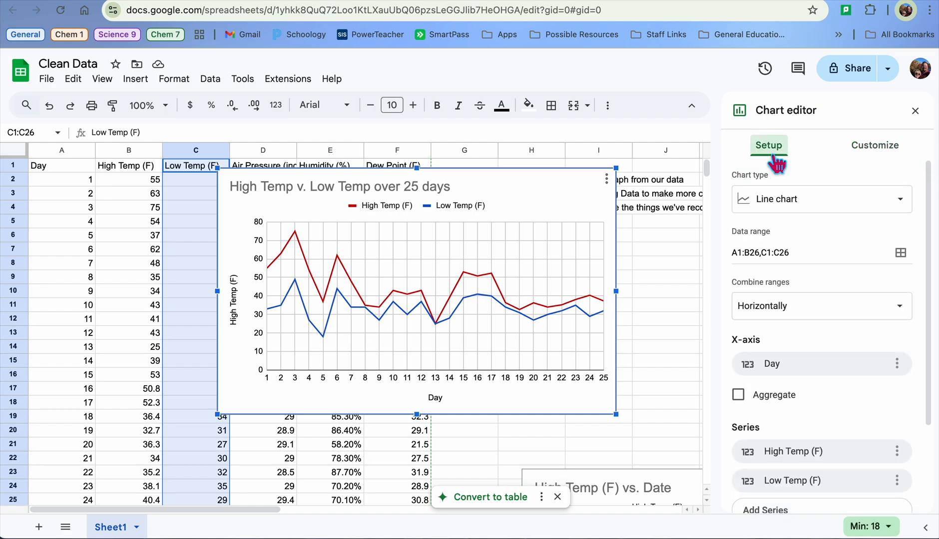
{"action": "scroll", "coordinate": [790, 347], "scroll_direction": "down", "scroll_amount": 2}
{"action": "scroll", "coordinate": [791, 347], "scroll_direction": "up", "scroll_amount": 2}
{"action": "left_click", "coordinate": [875, 146]}
{"action": "scroll", "coordinate": [809, 379], "scroll_direction": "down", "scroll_amount": 2}
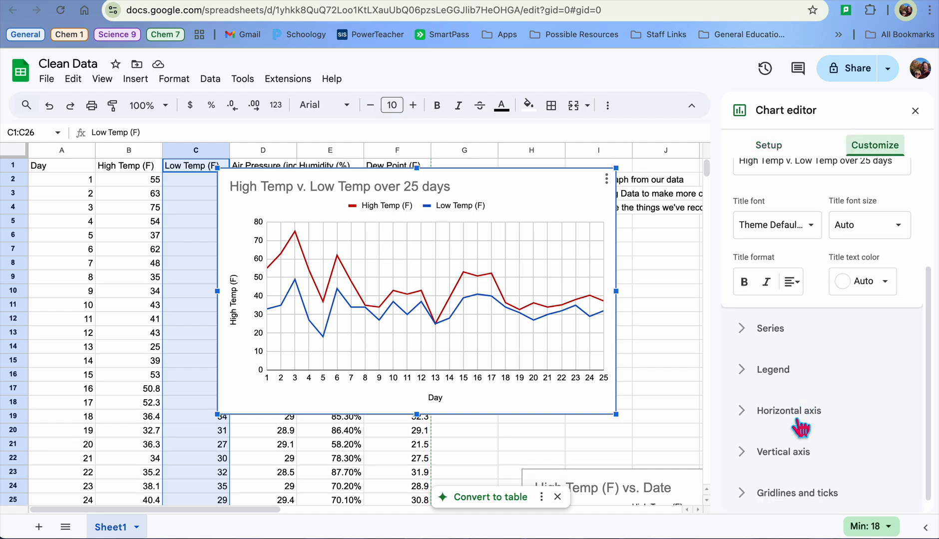
- Set the horizontal axis range to a minimum of 0 and a maximum of 26
{"action": "left_click", "coordinate": [741, 416]}
{"action": "scroll", "coordinate": [739, 416], "scroll_direction": "down", "scroll_amount": 1}
{"action": "scroll", "coordinate": [738, 413], "scroll_direction": "up", "scroll_amount": 2}
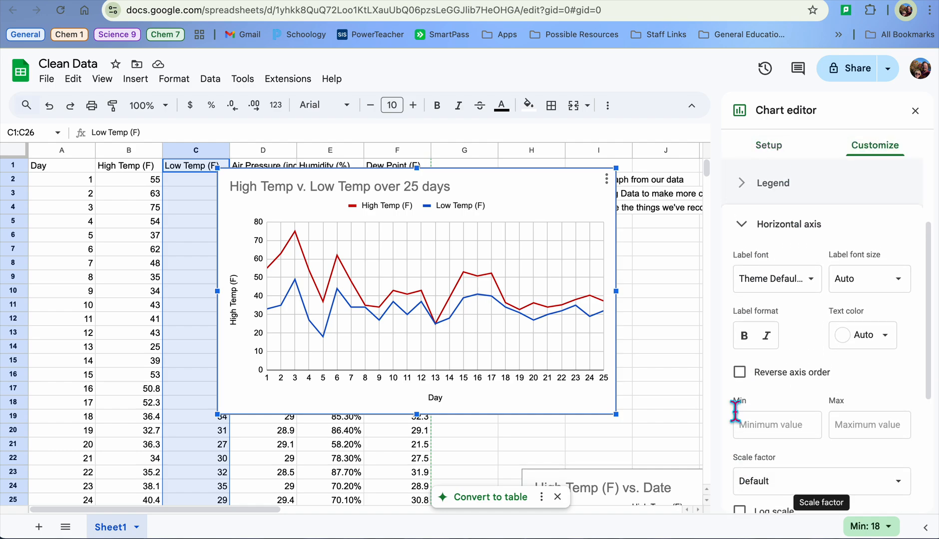
{"action": "scroll", "coordinate": [786, 298], "scroll_direction": "down", "scroll_amount": 1}
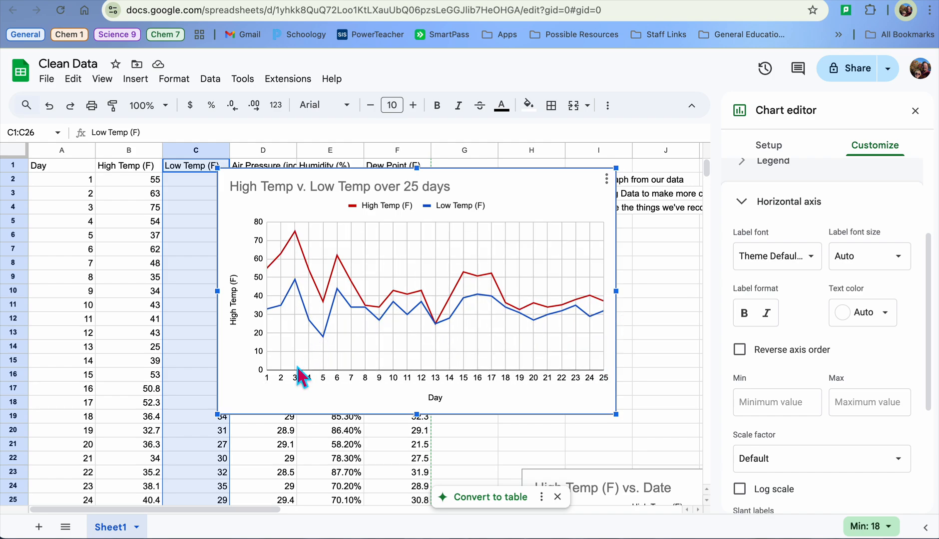
{"action": "left_click", "coordinate": [802, 407]}
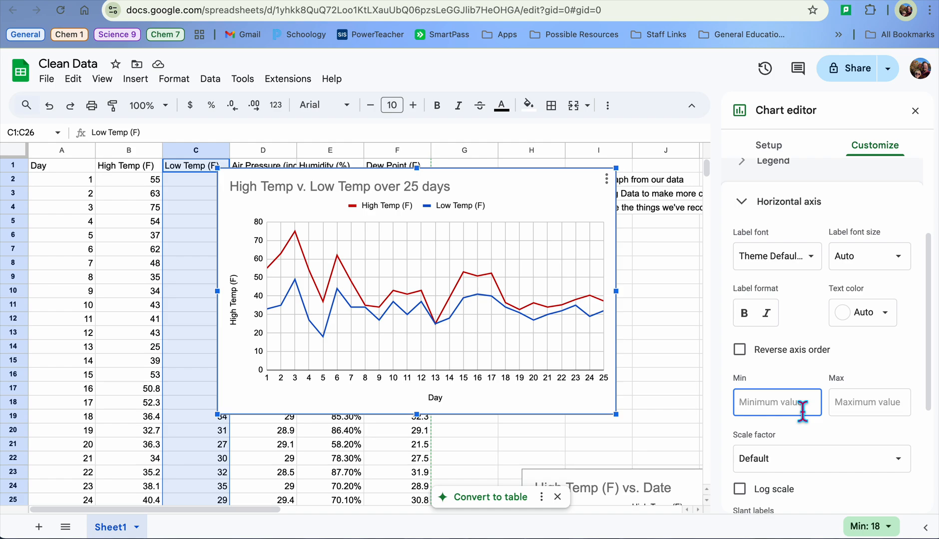
{"action": "type", "text": "0"}
{"action": "key", "text": "Tab"}
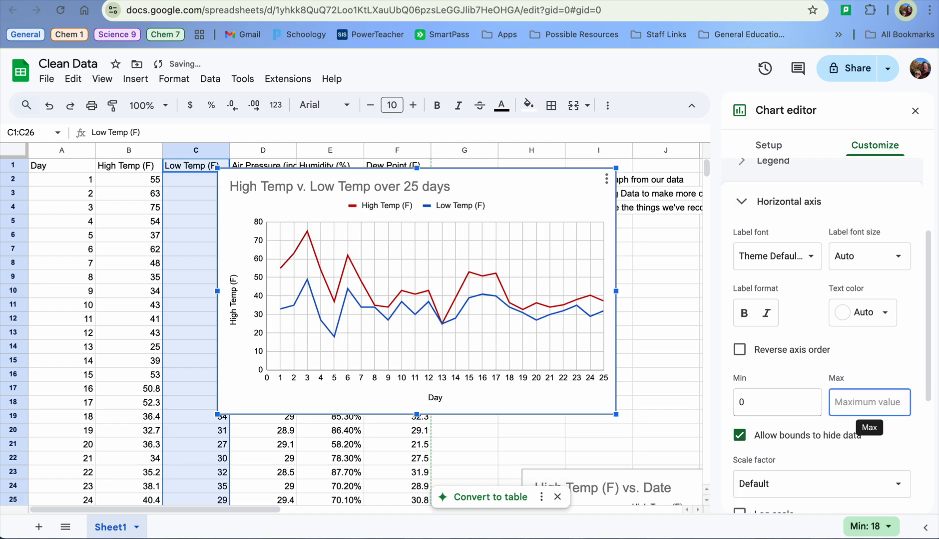
{"action": "type", "text": "27"}
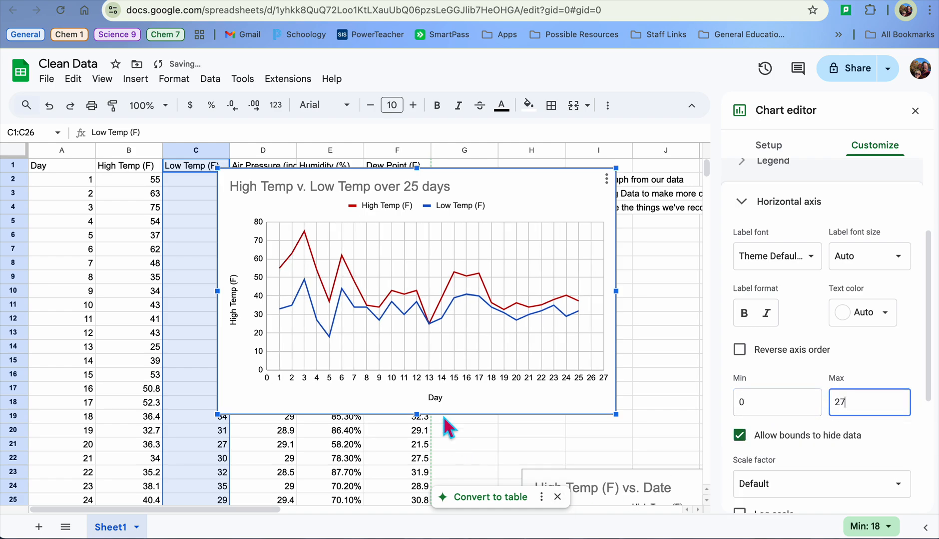
{"action": "key", "text": "BackSpace"}
{"action": "type", "text": "6"}
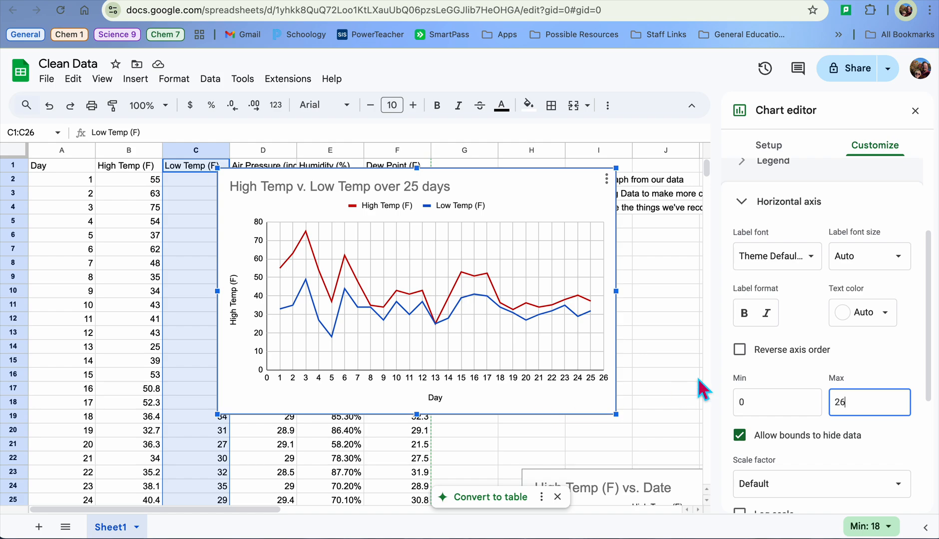
- Examine the chart's axis title, series and vertical axis options
{"action": "left_click", "coordinate": [759, 212]}
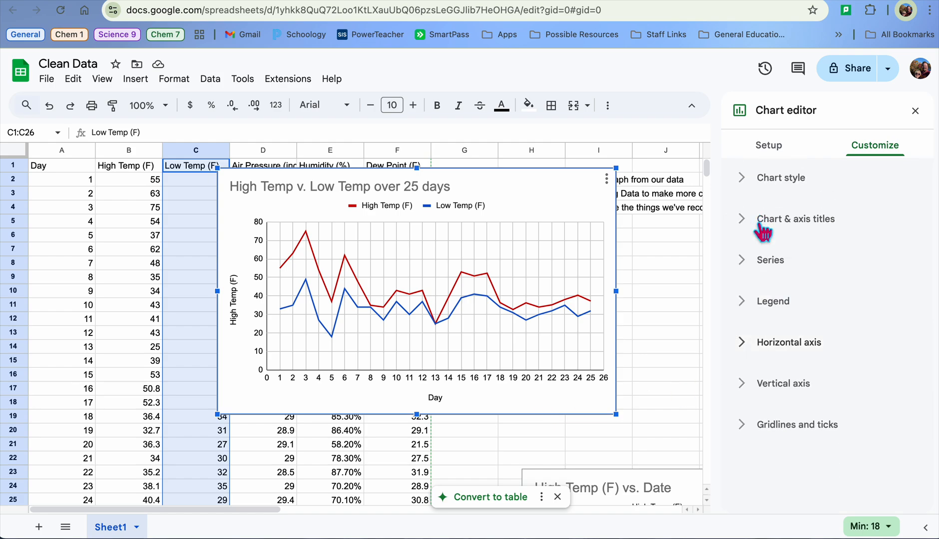
{"action": "left_click", "coordinate": [746, 225]}
{"action": "left_click", "coordinate": [749, 230]}
{"action": "left_click", "coordinate": [746, 265]}
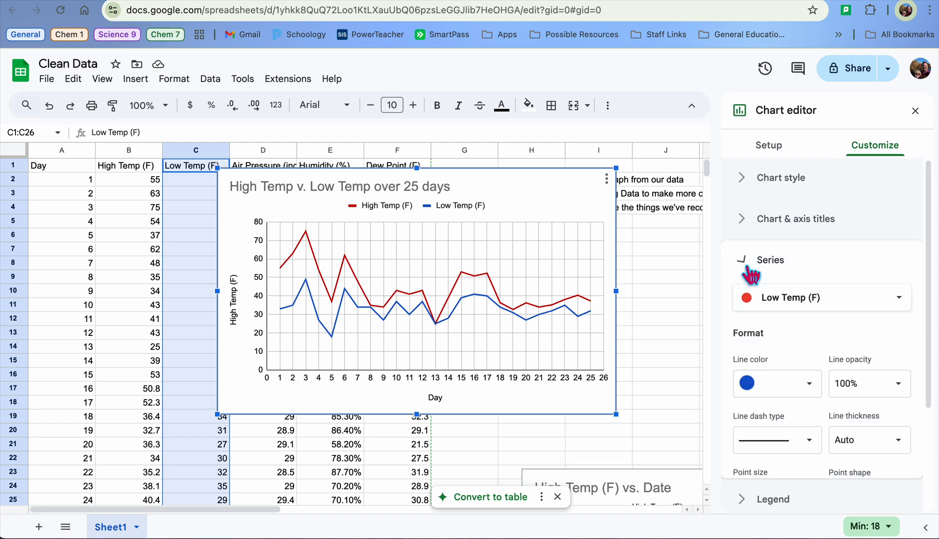
{"action": "left_click", "coordinate": [757, 222]}
{"action": "left_click", "coordinate": [776, 258]}
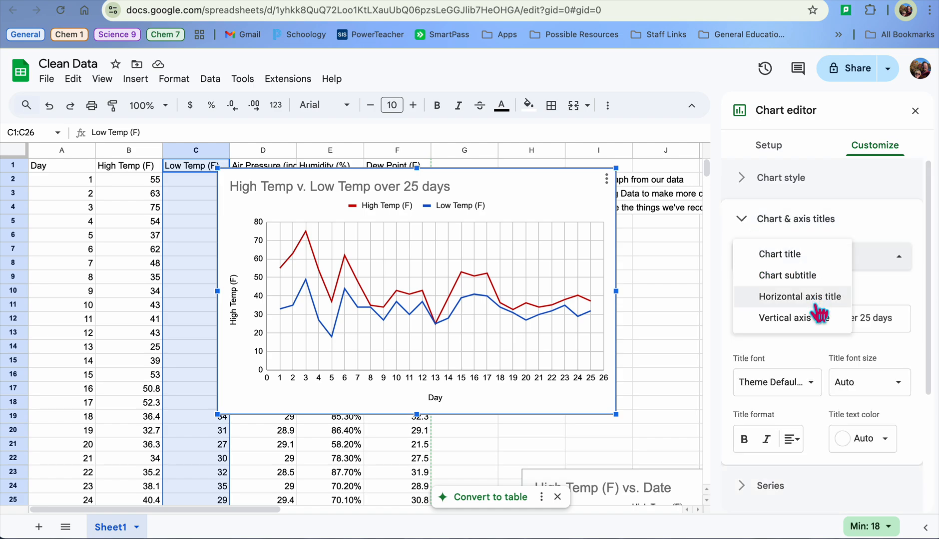
{"action": "left_click", "coordinate": [804, 236]}
{"action": "left_click", "coordinate": [802, 234]}
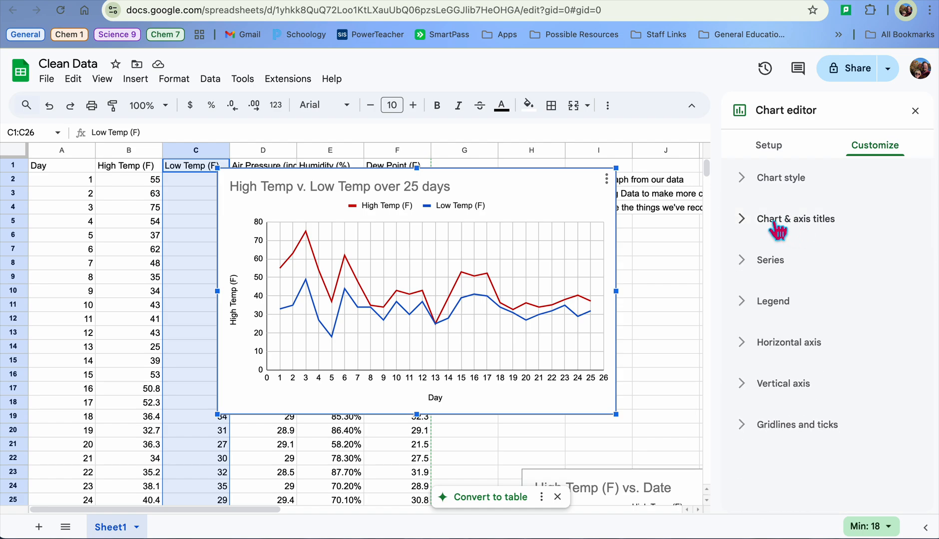
{"action": "left_click", "coordinate": [749, 386]}
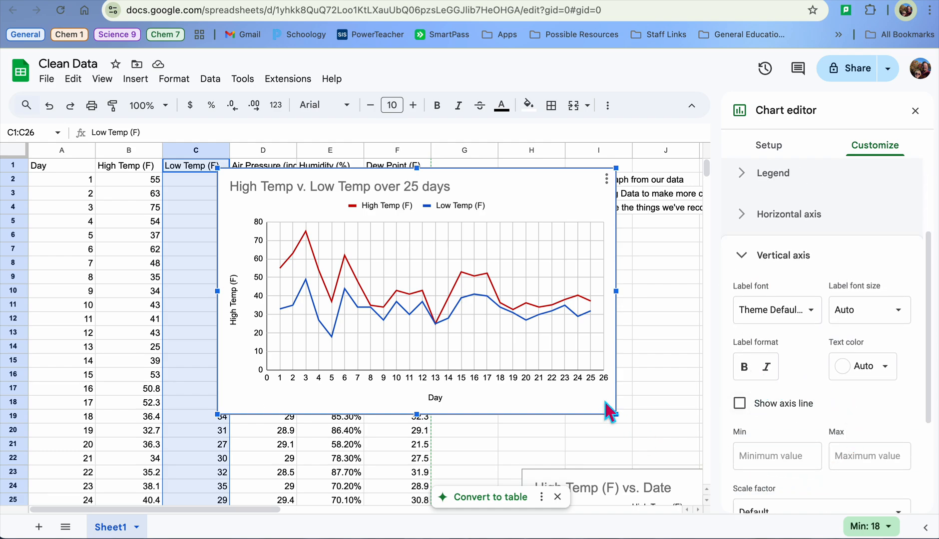
- Close the chart editor and move the temperature chart beside the data, over columns G to M
{"action": "left_click_drag", "start_coordinate": [581, 172], "coordinate": [587, 185]}
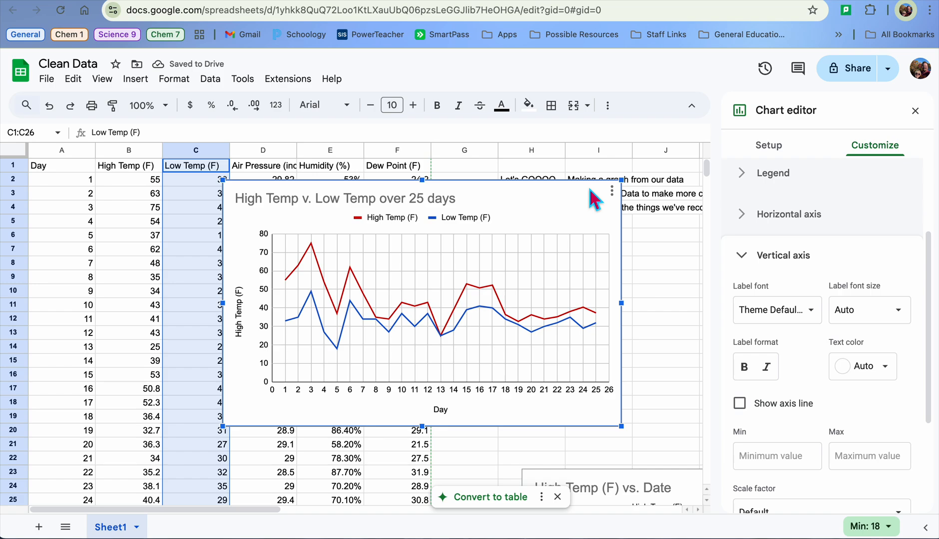
{"action": "left_click_drag", "start_coordinate": [590, 191], "coordinate": [628, 177]}
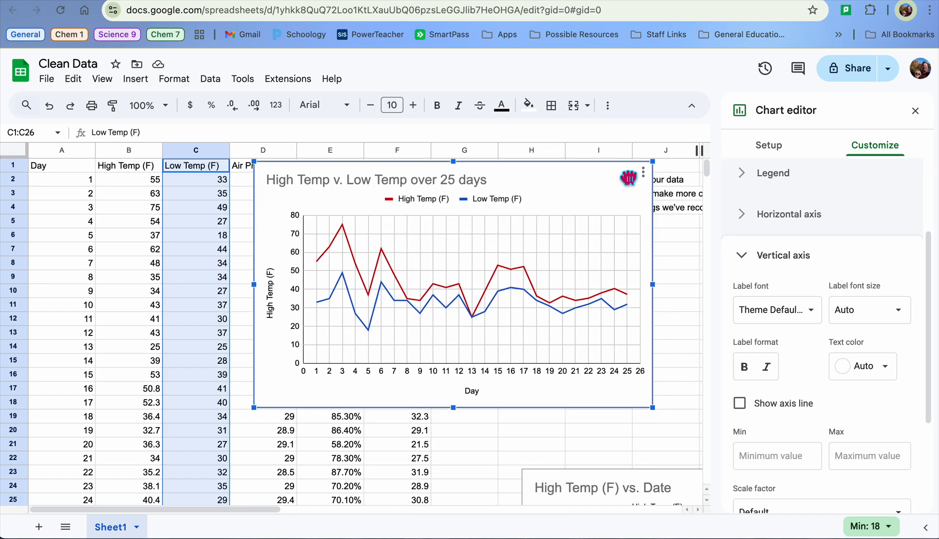
{"action": "left_click", "coordinate": [914, 111]}
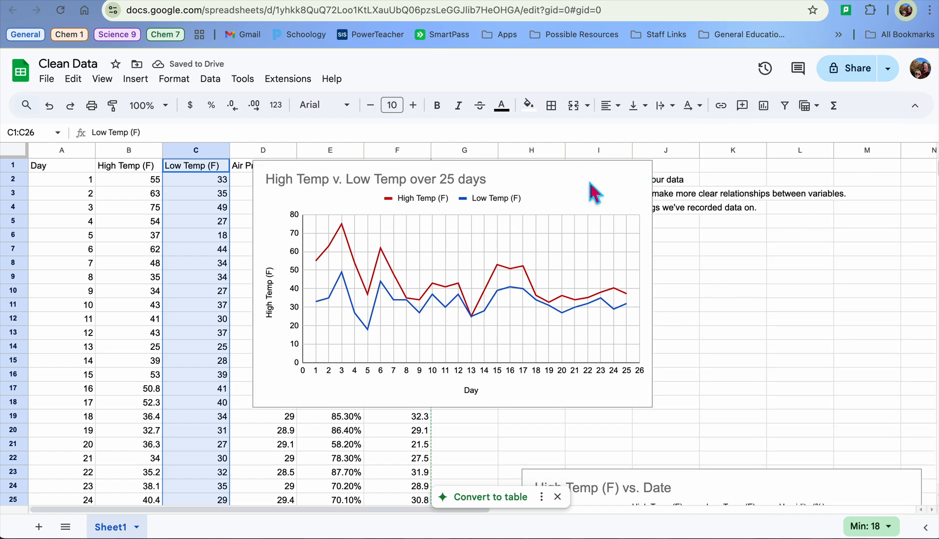
{"action": "left_click_drag", "start_coordinate": [610, 168], "coordinate": [832, 175]}
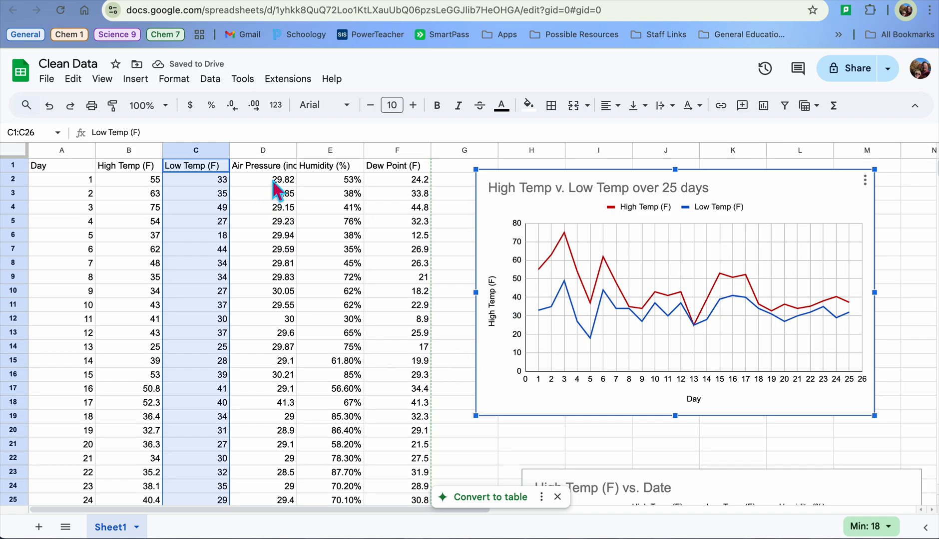
- Select the Humidity (%) column with its header, cells E1:E26
{"action": "left_click", "coordinate": [341, 170]}
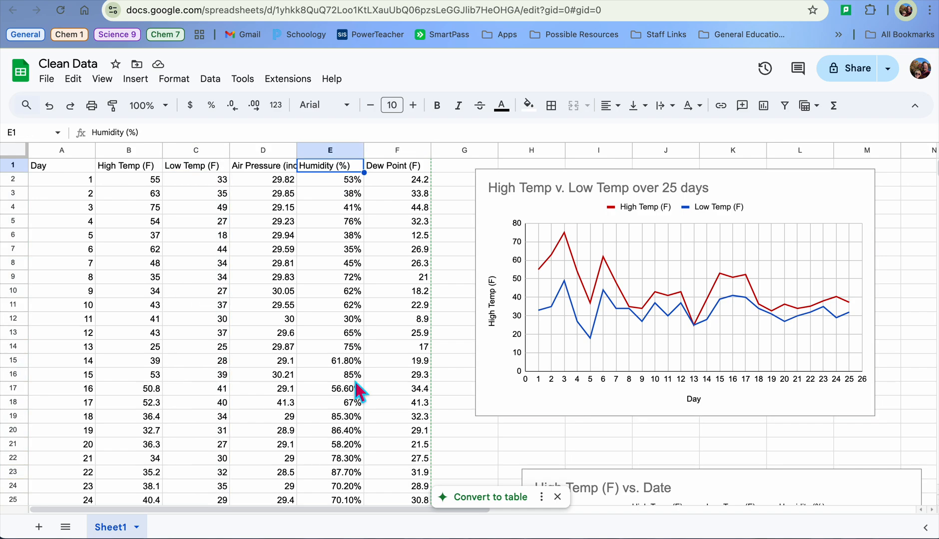
{"action": "scroll", "coordinate": [358, 399], "scroll_direction": "down", "scroll_amount": 5}
{"action": "left_click", "coordinate": [358, 413], "text": "shift"}
{"action": "scroll", "coordinate": [357, 413], "scroll_direction": "up", "scroll_amount": 3}
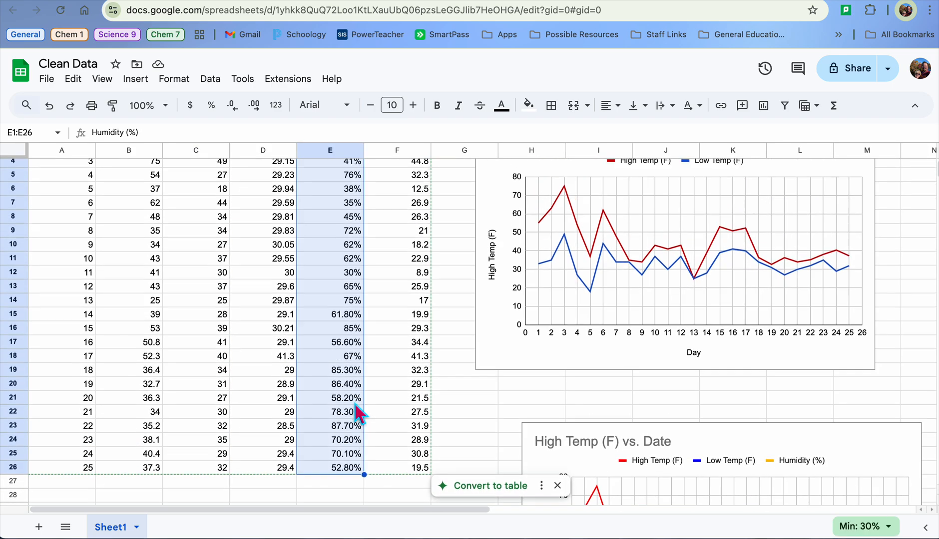
{"action": "scroll", "coordinate": [355, 407], "scroll_direction": "up", "scroll_amount": 2}
{"action": "scroll", "coordinate": [355, 407], "scroll_direction": "down", "scroll_amount": 2}
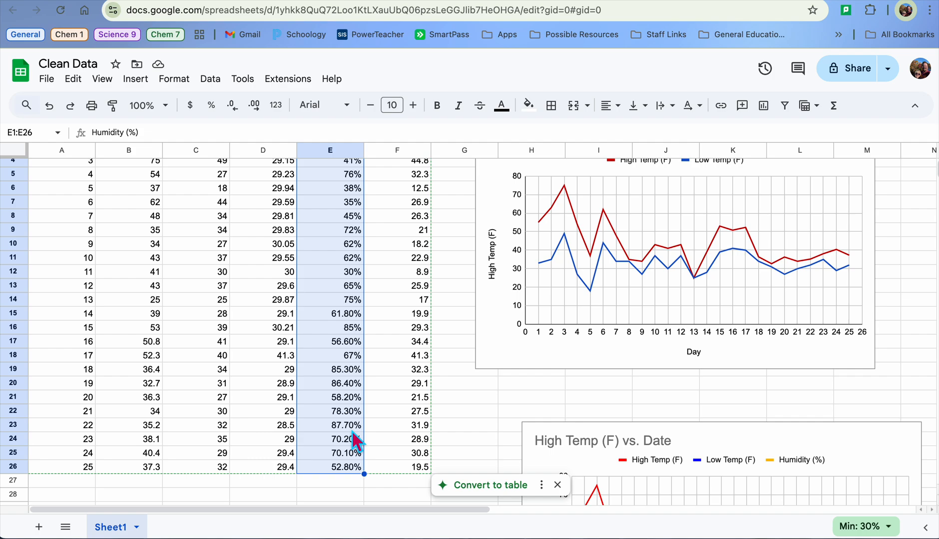
- Add the Humidity (%) data, range E1:E26, as a third series of the High Temp v. Low Temp chart
{"action": "scroll", "coordinate": [355, 440], "scroll_direction": "up", "scroll_amount": 2}
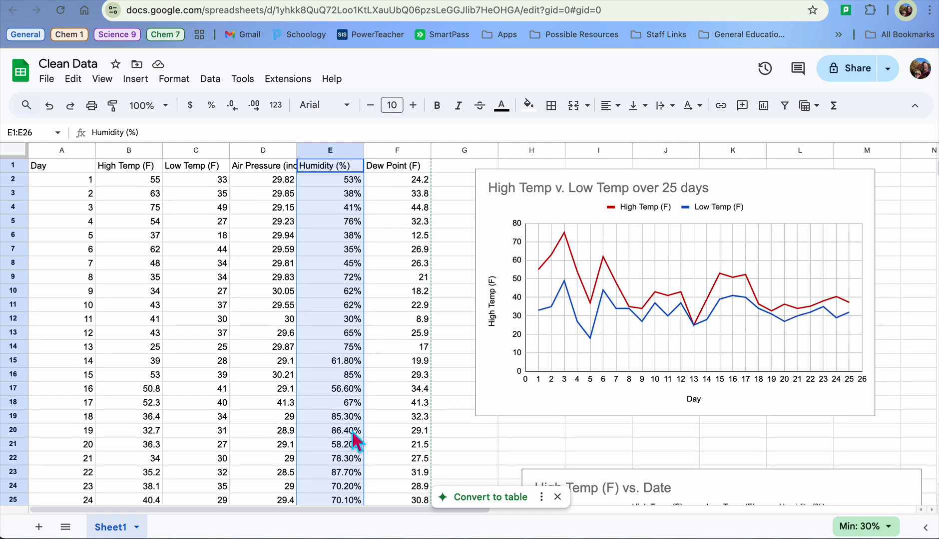
{"action": "scroll", "coordinate": [356, 439], "scroll_direction": "down", "scroll_amount": 5}
{"action": "scroll", "coordinate": [355, 439], "scroll_direction": "up", "scroll_amount": 5}
{"action": "double_click", "coordinate": [489, 216]}
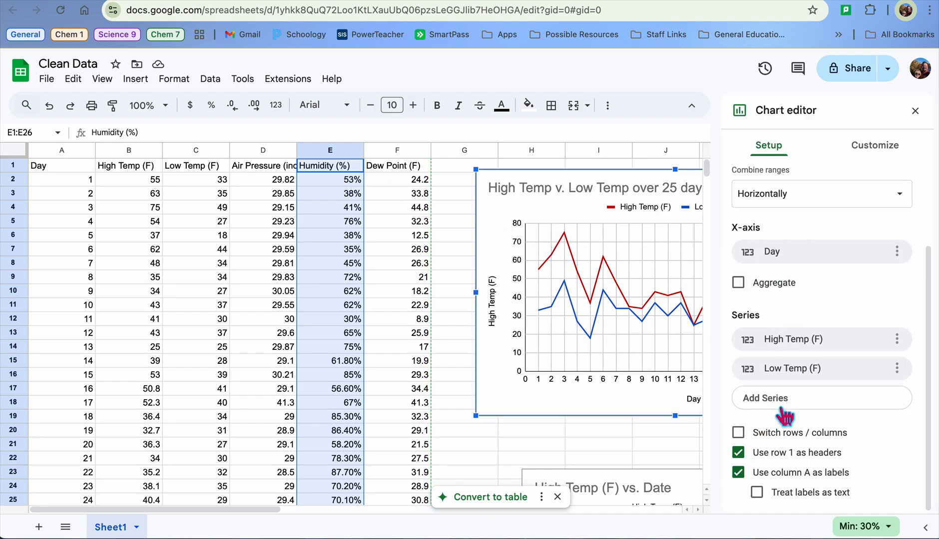
{"action": "left_click", "coordinate": [765, 404]}
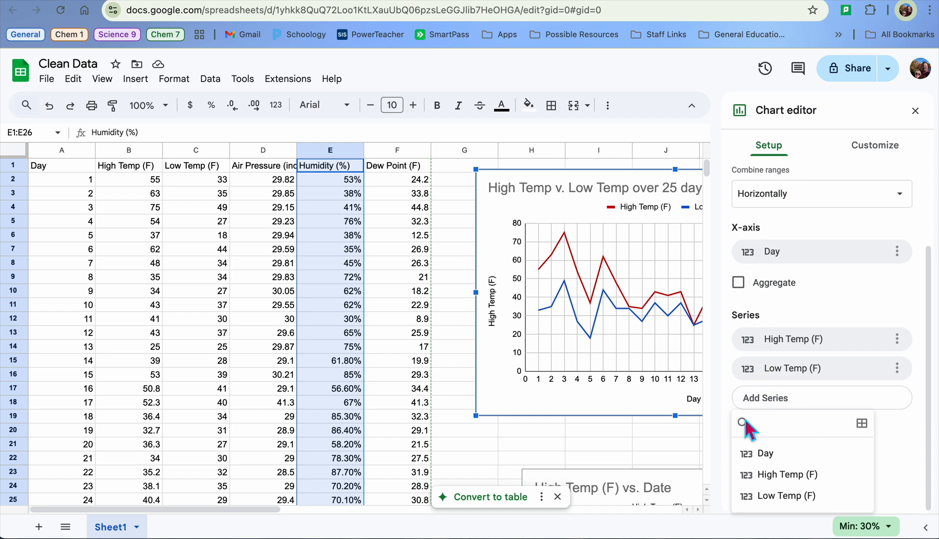
{"action": "left_click", "coordinate": [861, 423]}
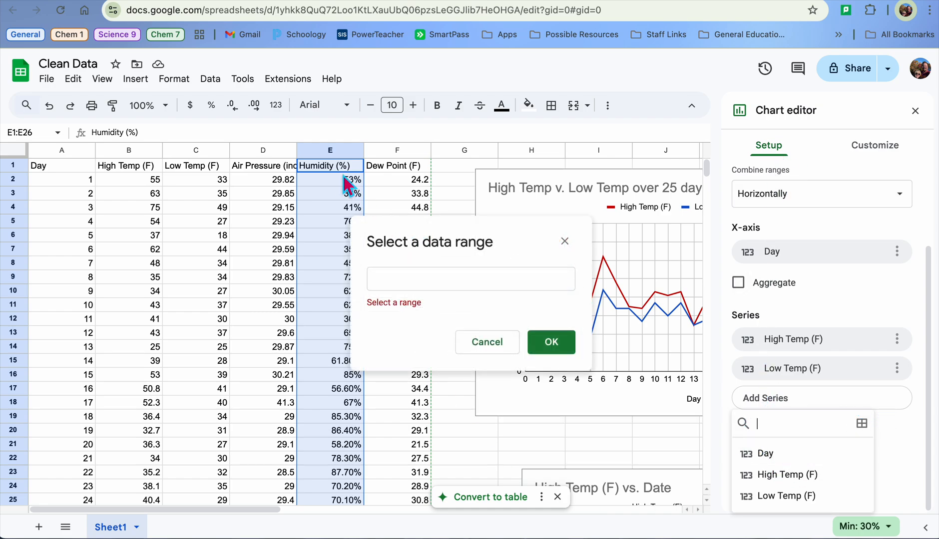
{"action": "left_click", "coordinate": [339, 170]}
{"action": "scroll", "coordinate": [332, 316], "scroll_direction": "down", "scroll_amount": 3}
{"action": "left_click", "coordinate": [339, 377], "text": "shift"}
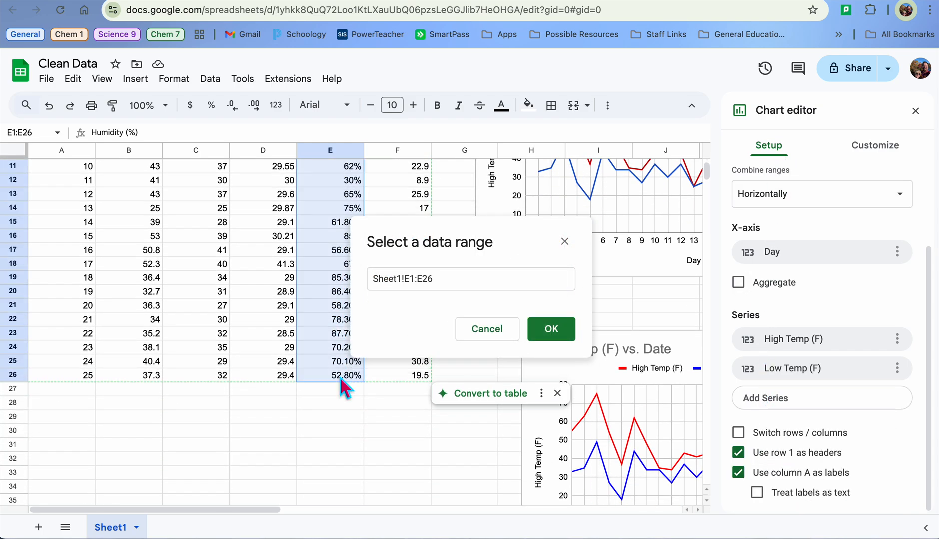
{"action": "left_click", "coordinate": [547, 332]}
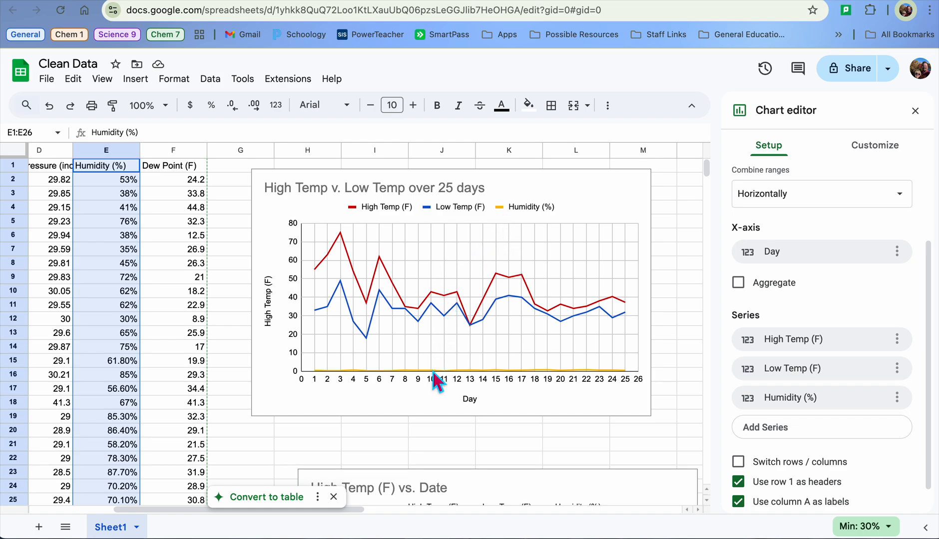
- Try re-entering the first two humidity values as the decimals .53 and .38, and undo both entries
{"action": "scroll", "coordinate": [437, 383], "scroll_direction": "up", "scroll_amount": 5}
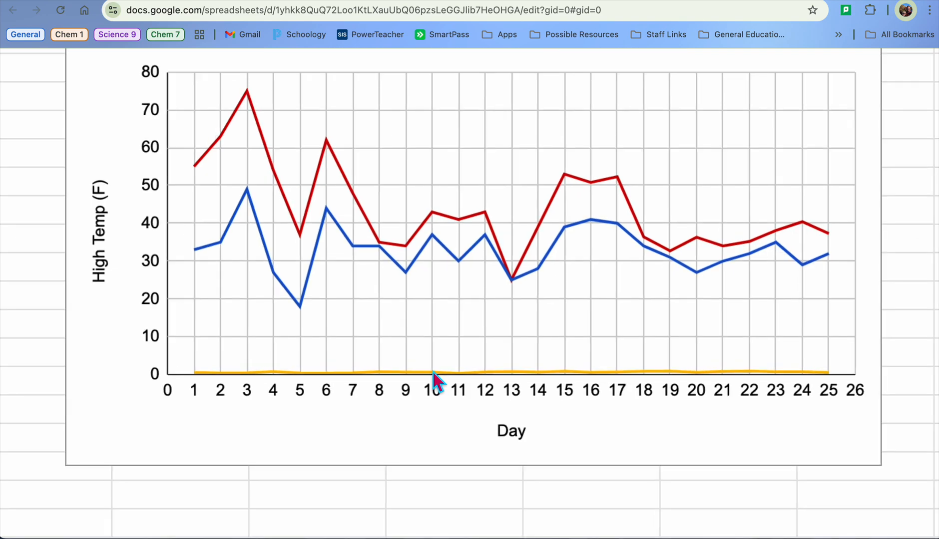
{"action": "scroll", "coordinate": [433, 373], "scroll_direction": "down", "scroll_amount": 5}
{"action": "scroll", "coordinate": [180, 294], "scroll_direction": "right", "scroll_amount": 3}
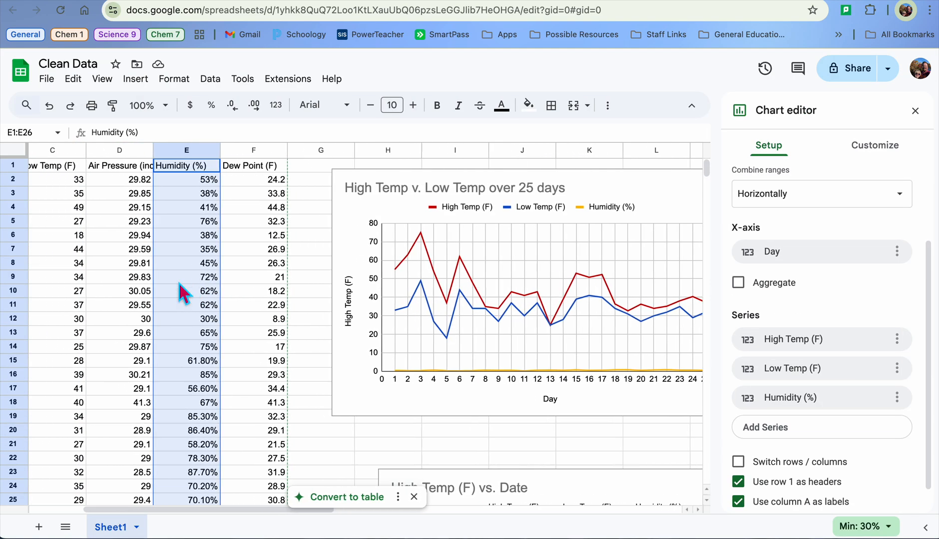
{"action": "left_click", "coordinate": [261, 181]}
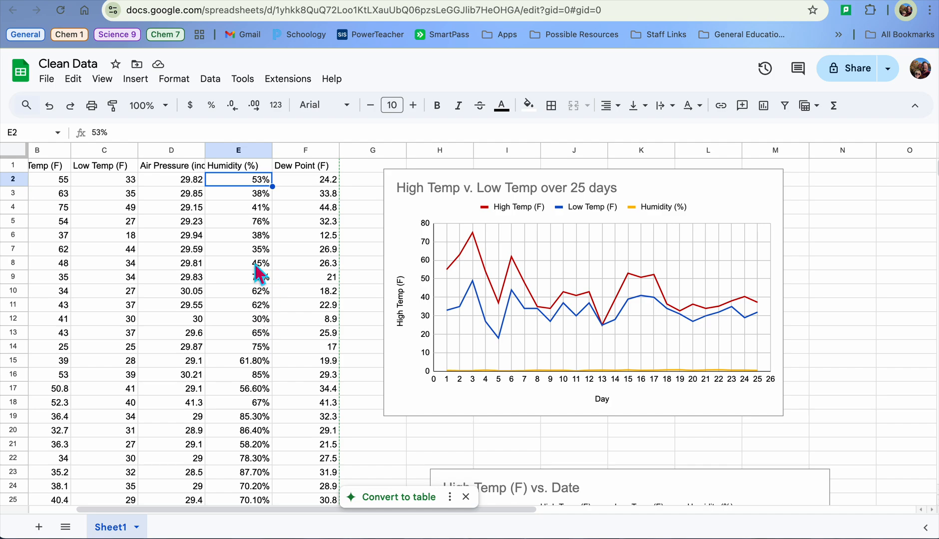
{"action": "type", "text": ".53"}
{"action": "key", "text": "Delete"}
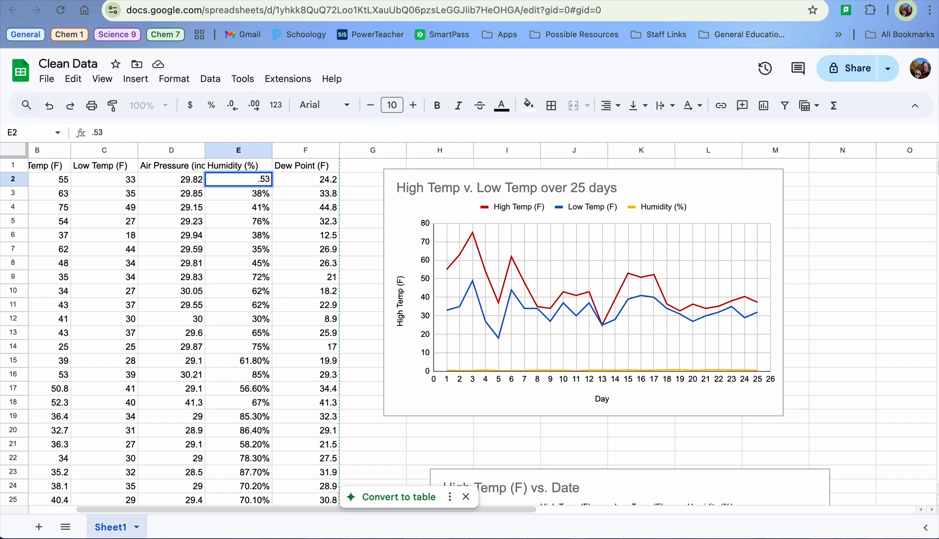
{"action": "left_click", "coordinate": [260, 196]}
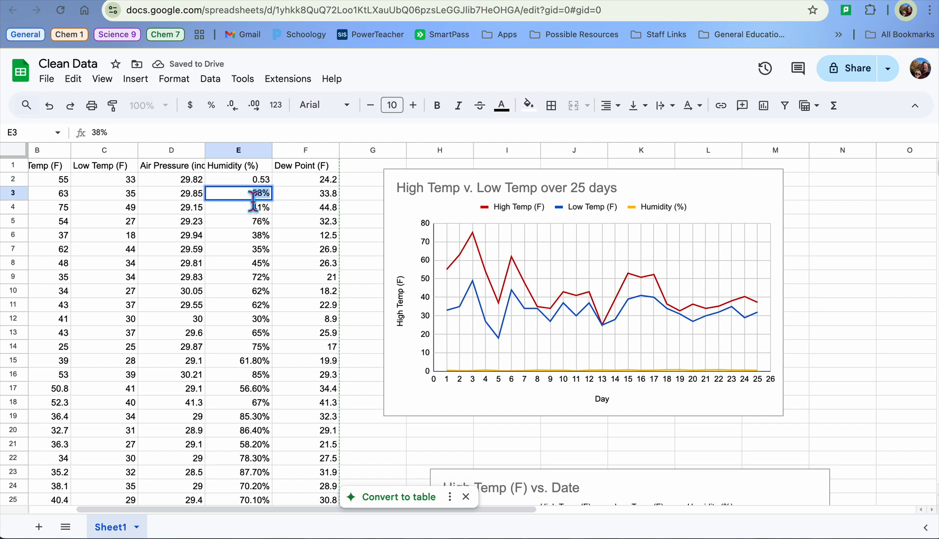
{"action": "type", "text": ".3"}
{"action": "key", "text": "Return"}
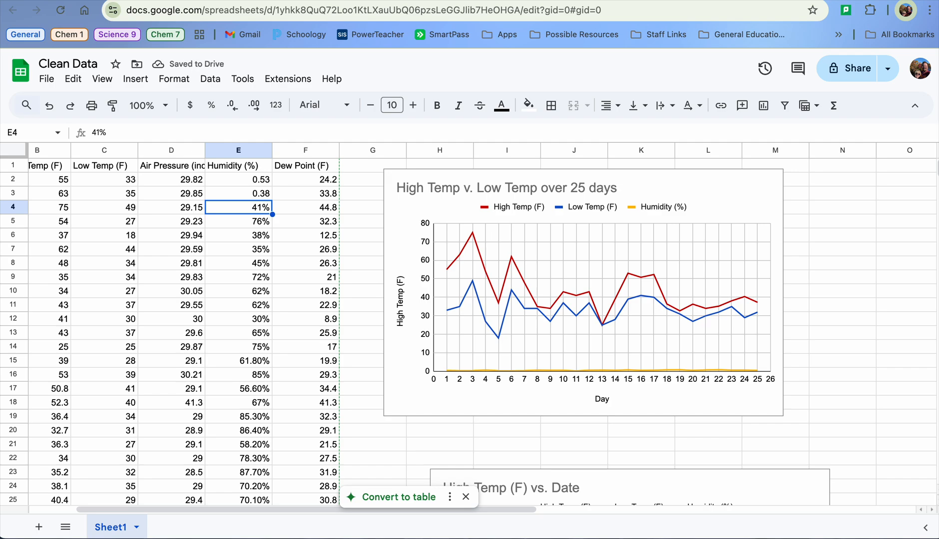
{"action": "key", "text": "ctrl+z"}
{"action": "key", "text": "ctrl+z"}
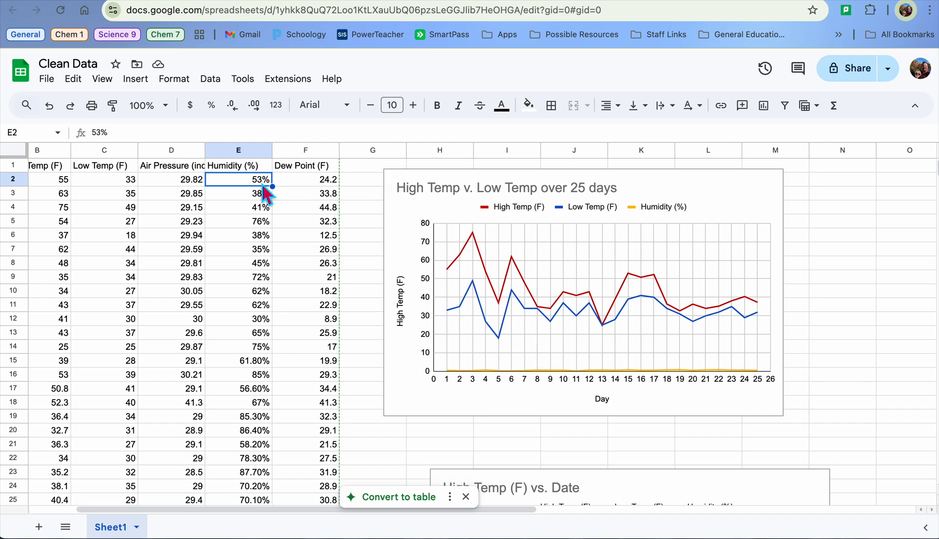
- Move the Dew Point (F) column from column F to column G
{"action": "left_click", "coordinate": [309, 153]}
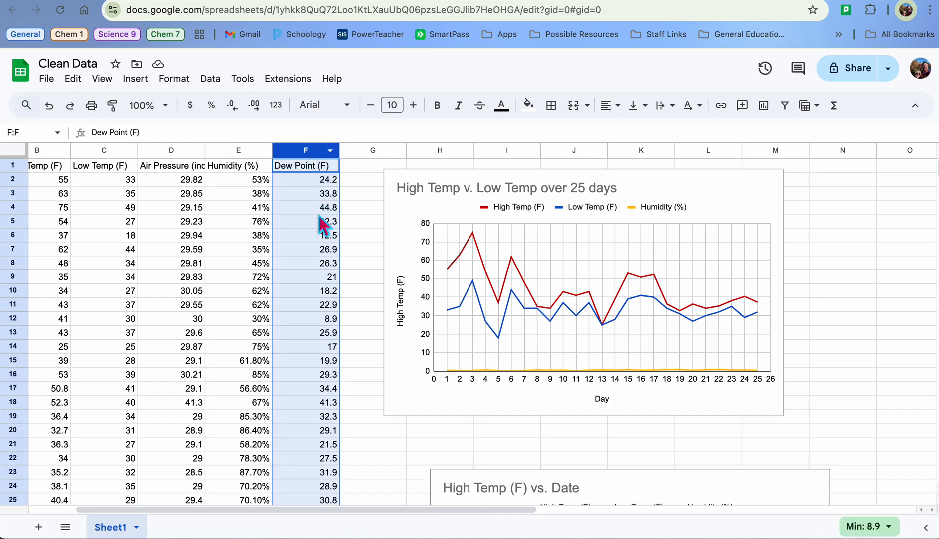
{"action": "key", "text": "ctrl+c"}
{"action": "left_click", "coordinate": [364, 165]}
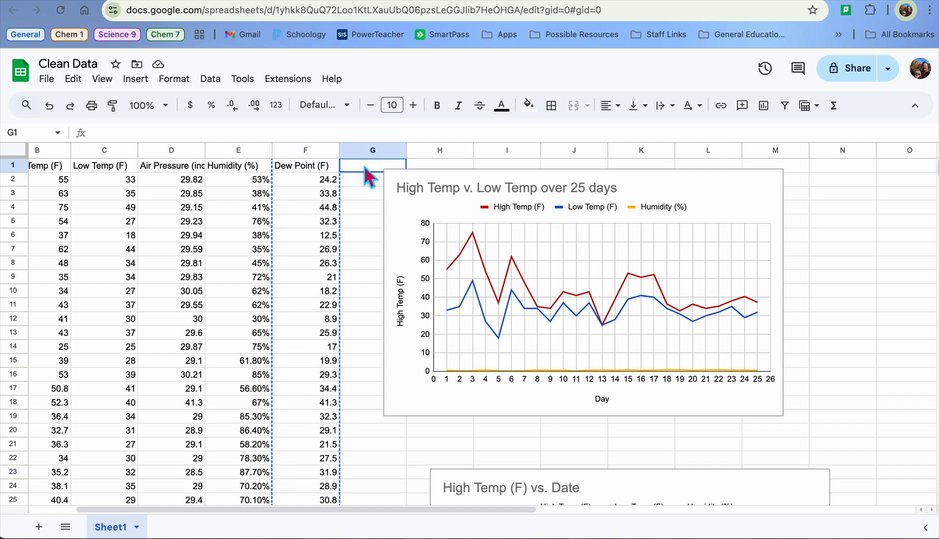
{"action": "key", "text": "ctrl+v"}
- Enter the header "Humidity as whole number" in cell F1
{"action": "left_click", "coordinate": [307, 167]}
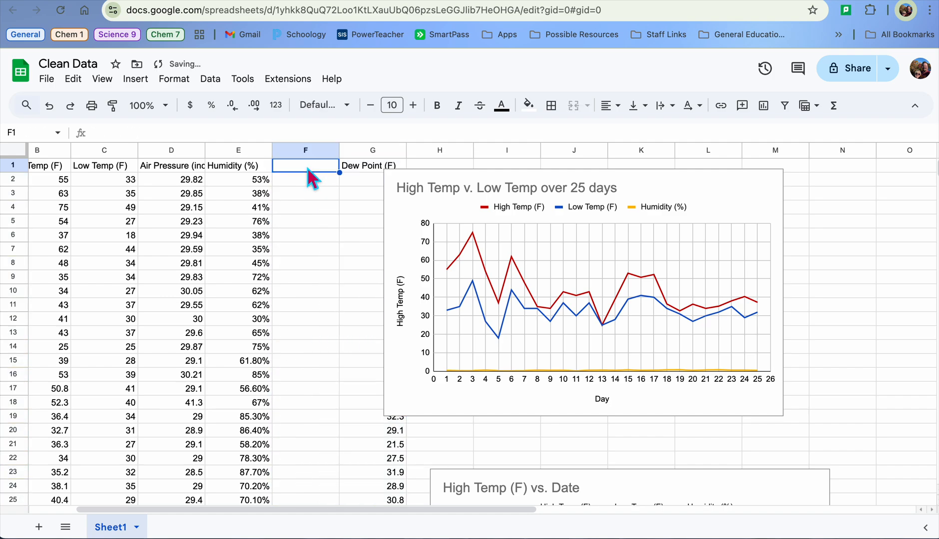
{"action": "type", "text": "Humidity"}
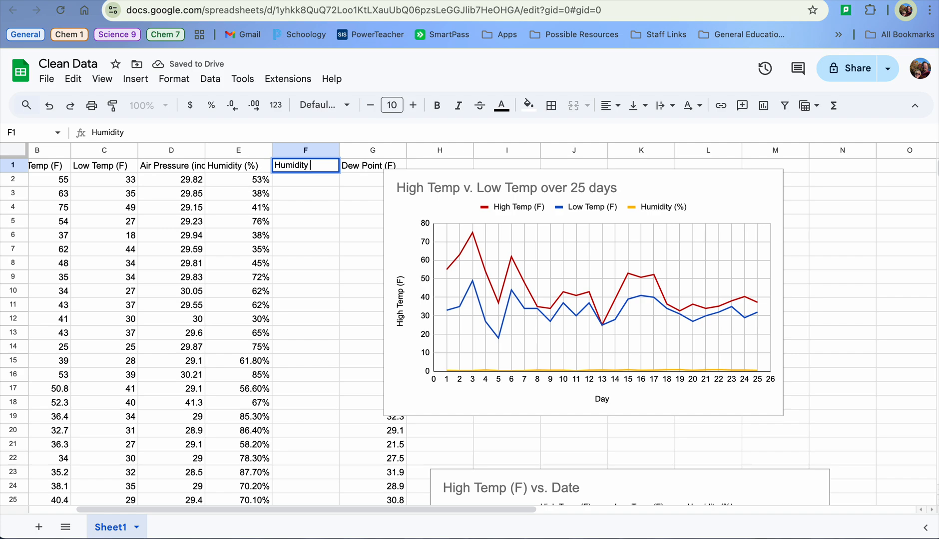
{"action": "type", "text": " as as"}
{"action": "key", "text": "BackSpace"}
{"action": "key", "text": "BackSpace"}
{"action": "key", "text": "BackSpace"}
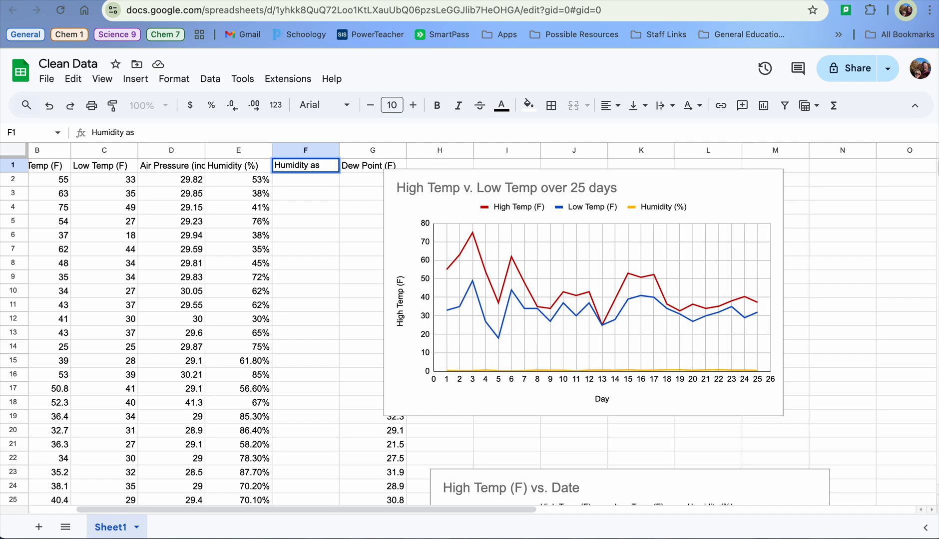
{"action": "type", "text": "whole number"}
{"action": "key", "text": "Return"}
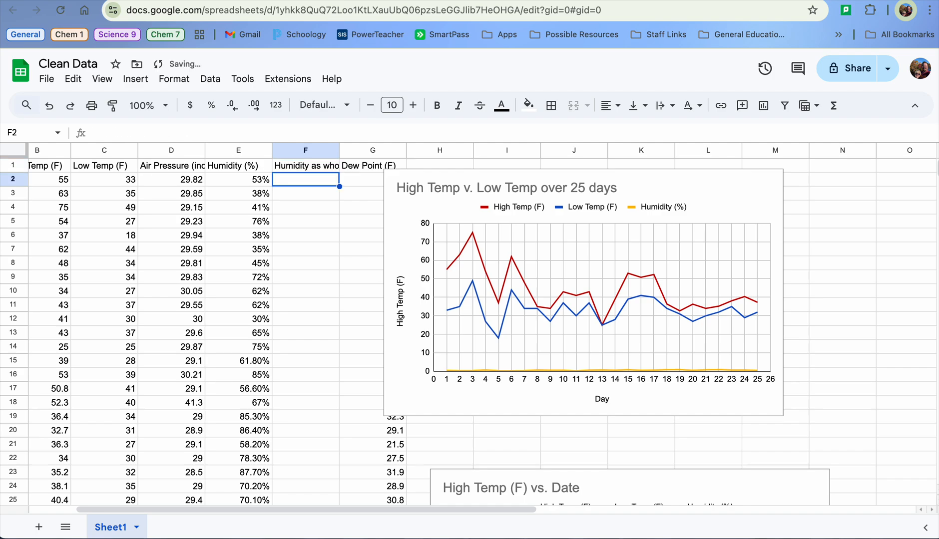
{"action": "double_click", "coordinate": [330, 169]}
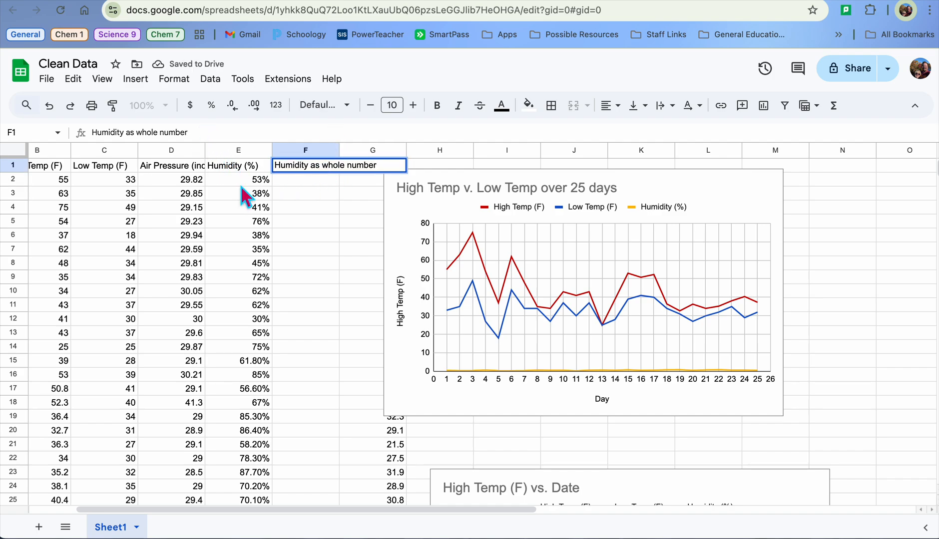
{"action": "left_click", "coordinate": [291, 183]}
- Format the humidity values in E2:E26 as Number instead of percent
{"action": "left_click", "coordinate": [261, 183]}
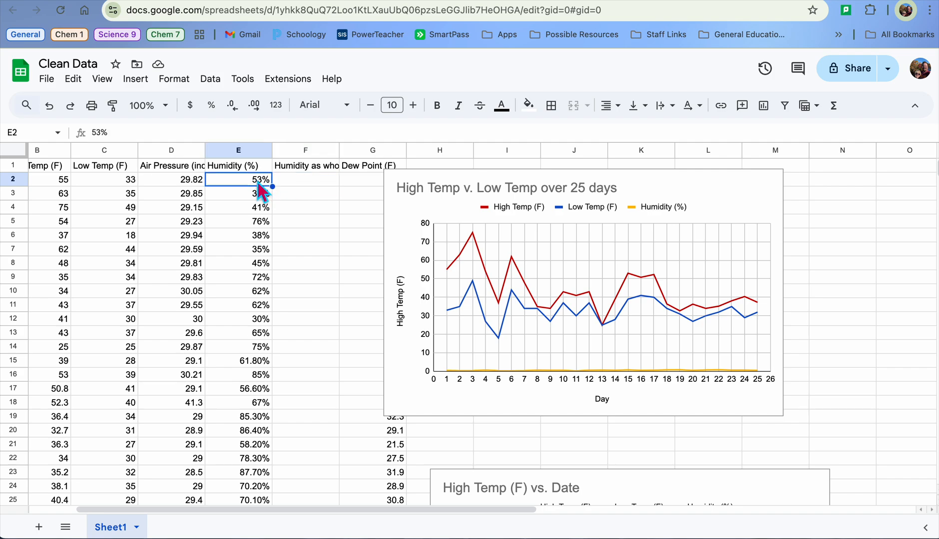
{"action": "scroll", "coordinate": [248, 411], "scroll_direction": "down", "scroll_amount": 5}
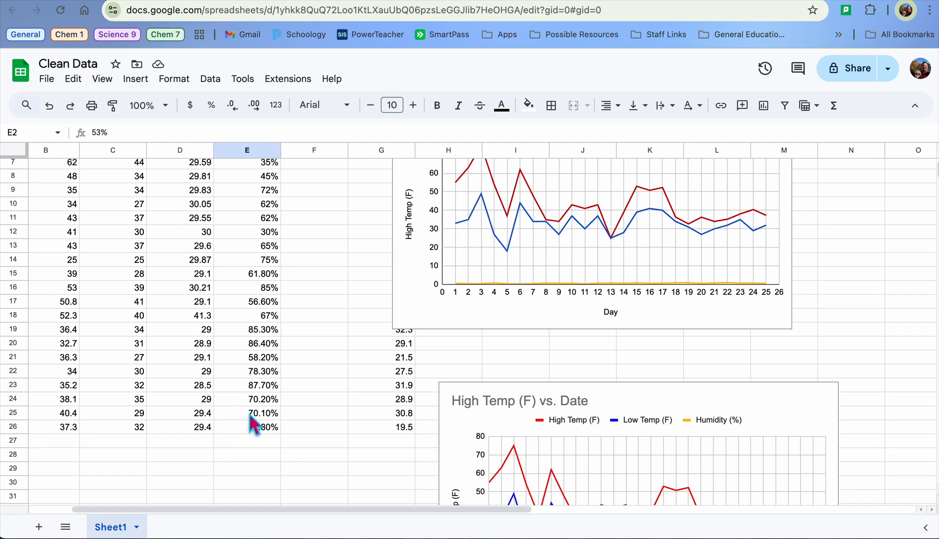
{"action": "left_click", "coordinate": [273, 367], "text": "shift"}
{"action": "scroll", "coordinate": [273, 366], "scroll_direction": "up", "scroll_amount": 5}
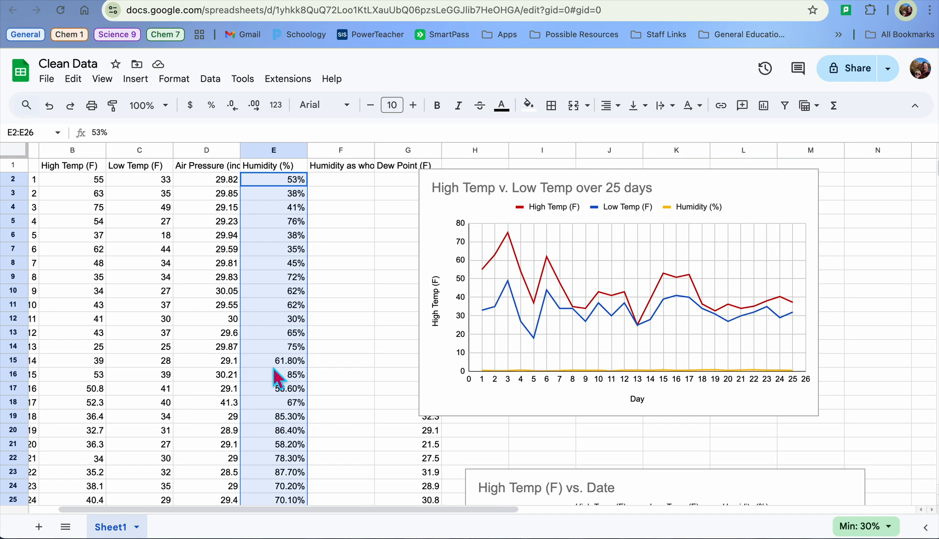
{"action": "left_click", "coordinate": [283, 111]}
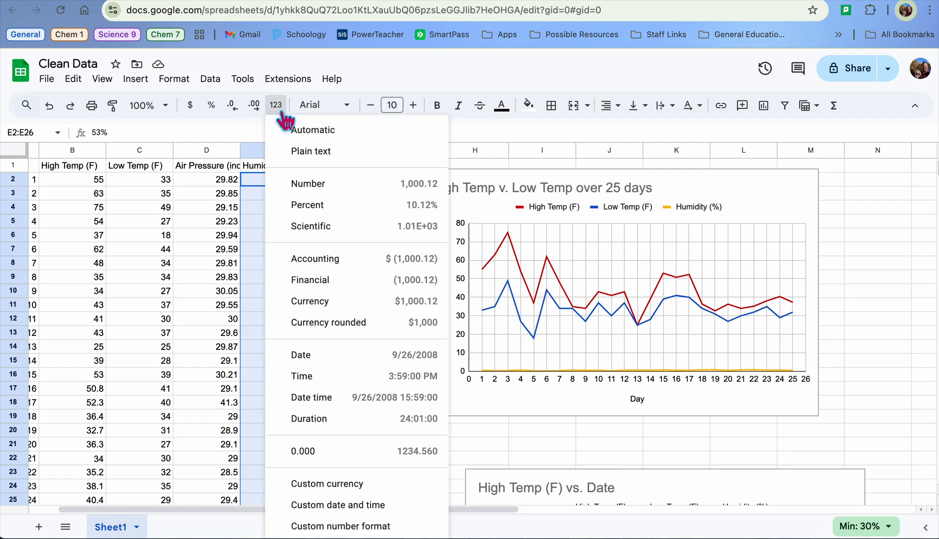
{"action": "left_click", "coordinate": [175, 84]}
{"action": "mouse_move", "coordinate": [240, 148]}
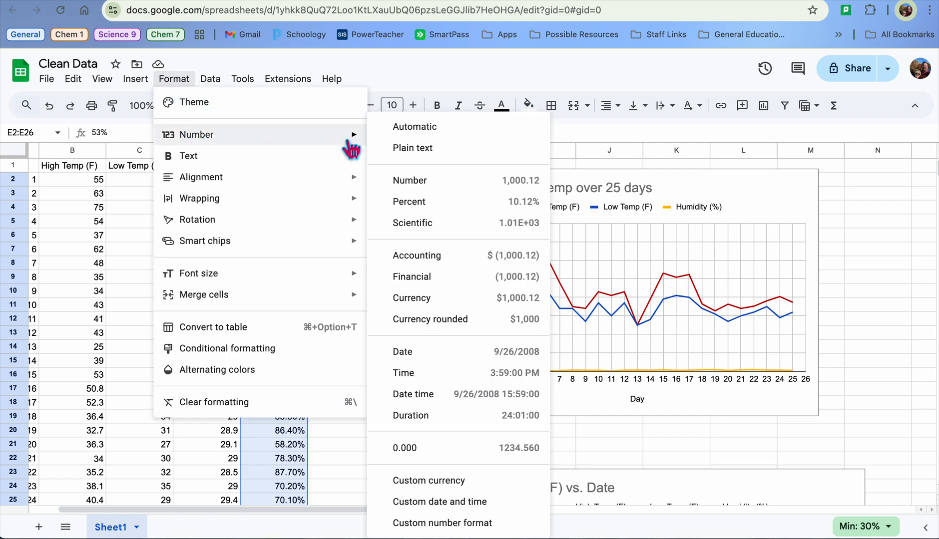
{"action": "left_click", "coordinate": [436, 182]}
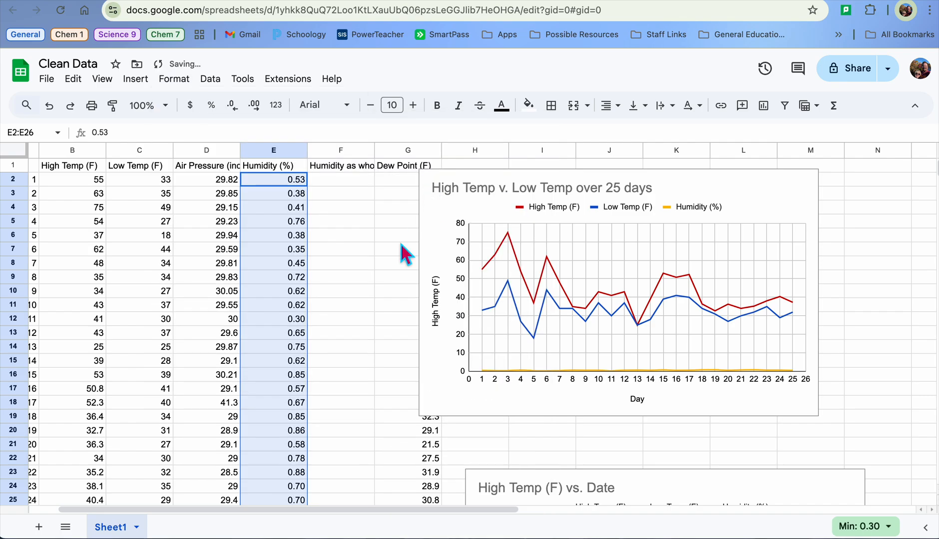
- Enter the formula =E2*100 in cell F2 and decline the suggested autofill for the rest of the column
{"action": "scroll", "coordinate": [298, 309], "scroll_direction": "down", "scroll_amount": 5}
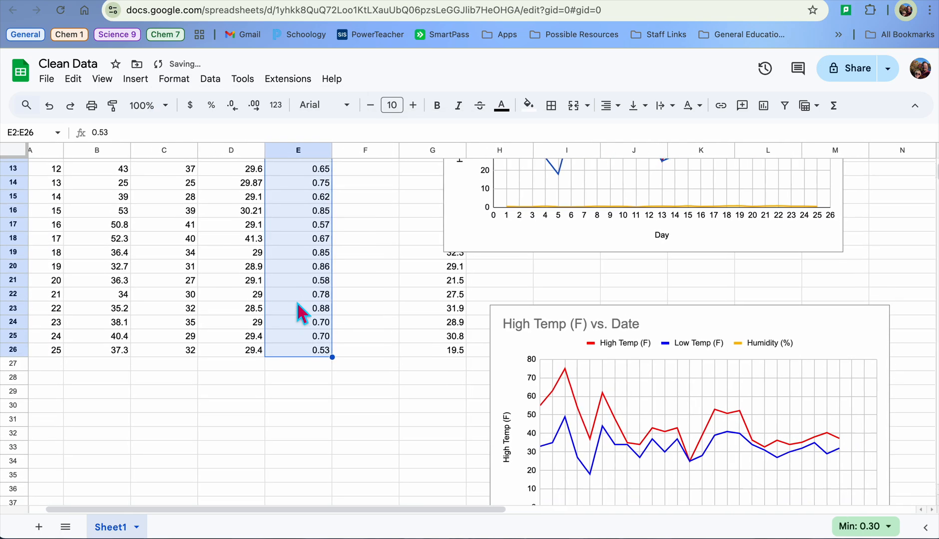
{"action": "scroll", "coordinate": [298, 310], "scroll_direction": "up", "scroll_amount": 2}
{"action": "scroll", "coordinate": [296, 303], "scroll_direction": "up", "scroll_amount": 3}
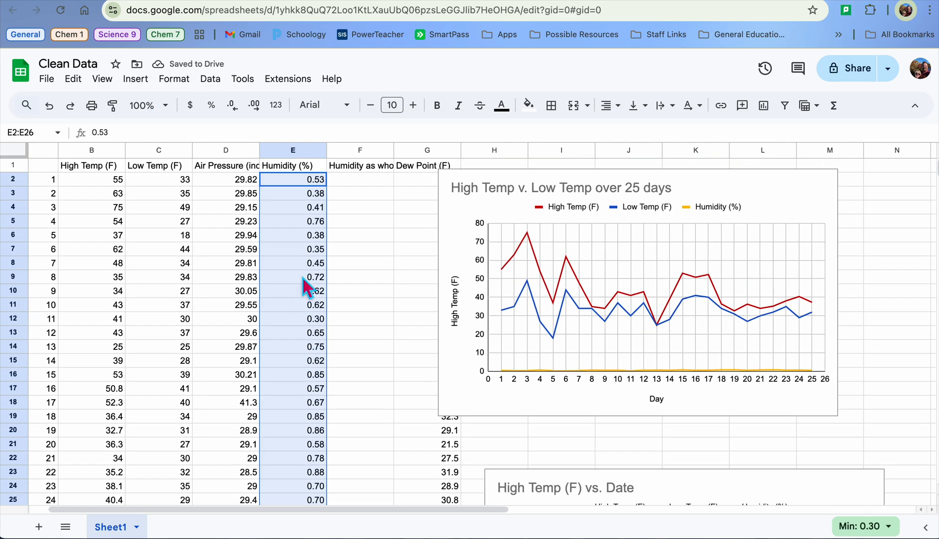
{"action": "left_click", "coordinate": [342, 180]}
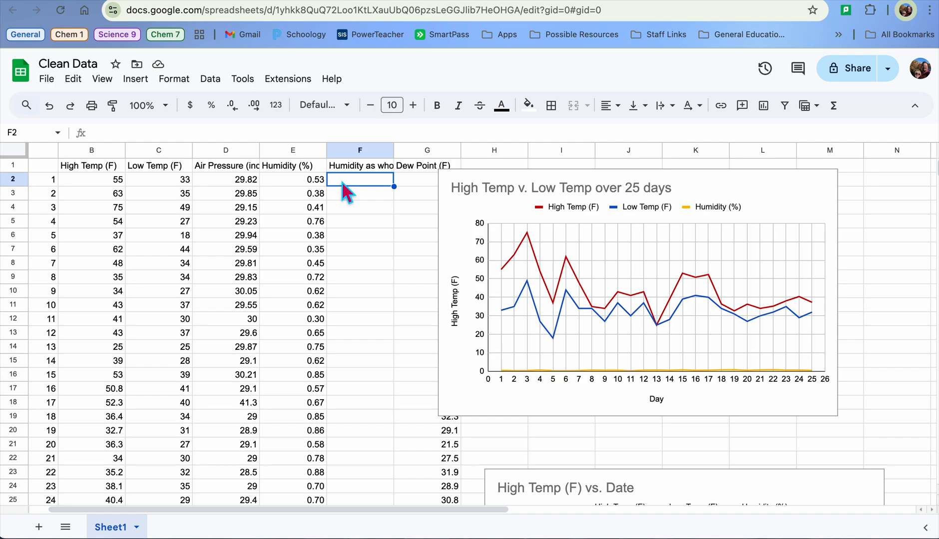
{"action": "type", "text": "="}
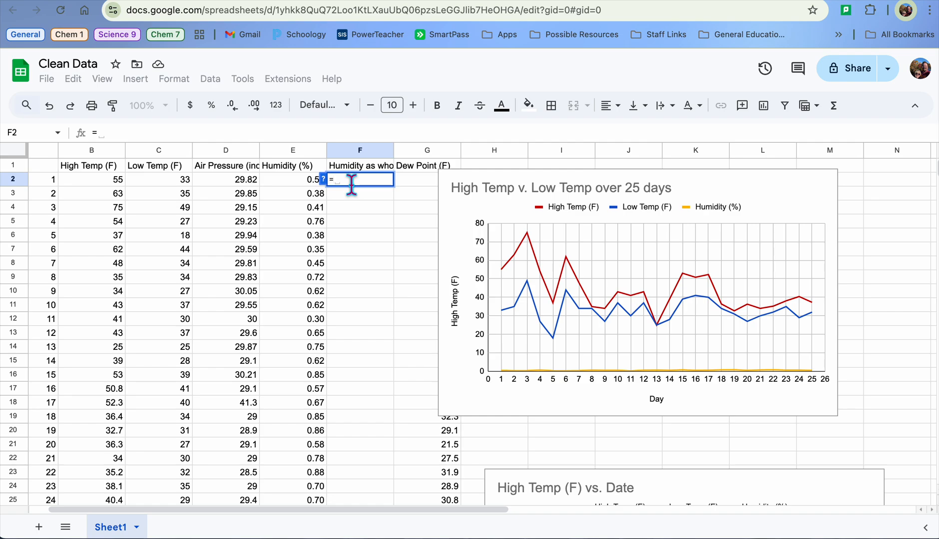
{"action": "left_click", "coordinate": [302, 180]}
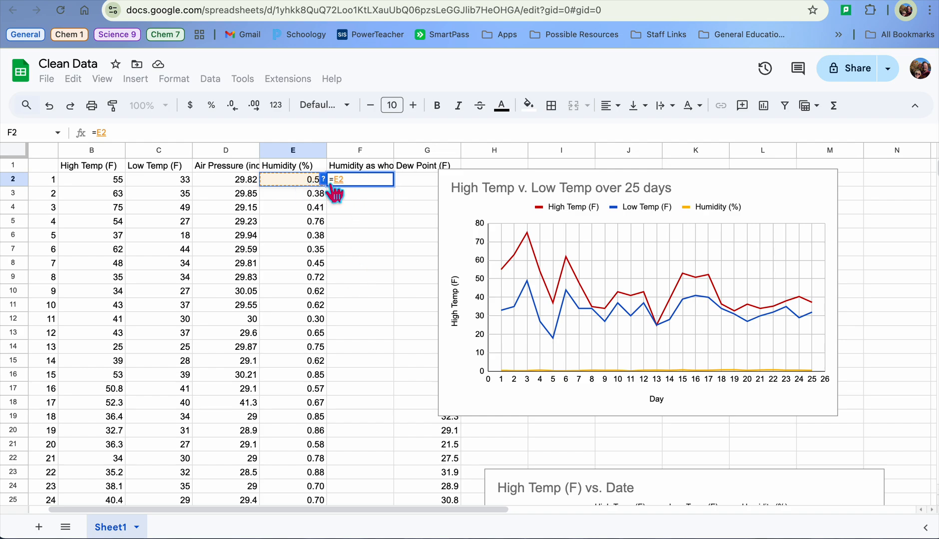
{"action": "type", "text": "*"}
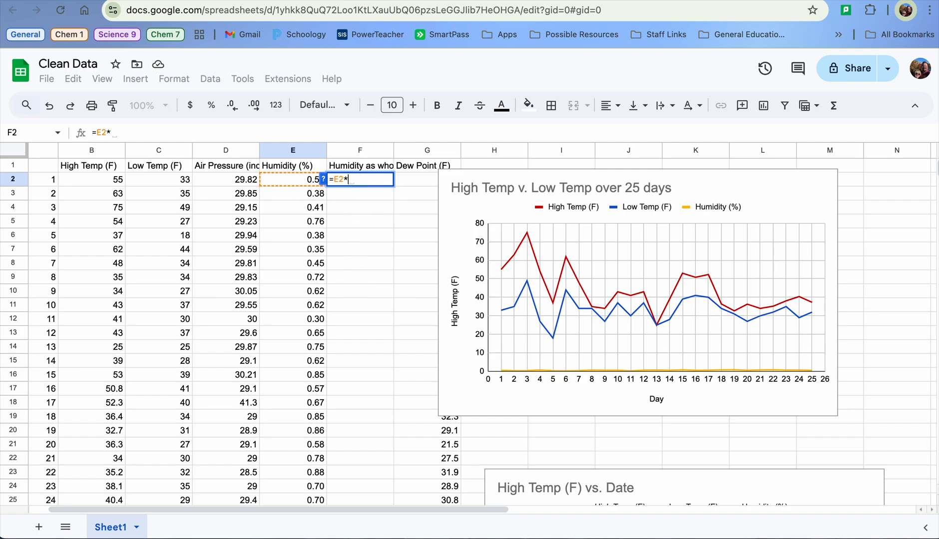
{"action": "type", "text": "100"}
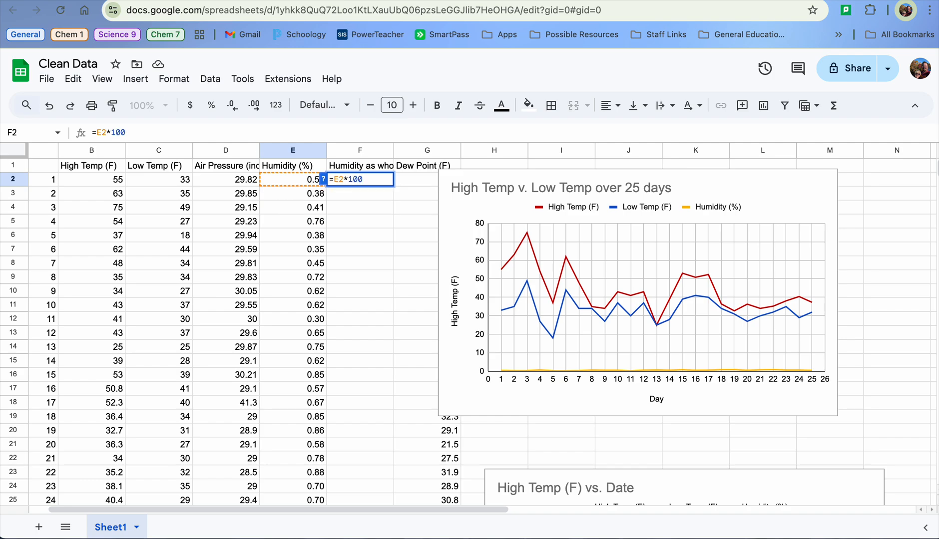
{"action": "left_click", "coordinate": [349, 181]}
{"action": "key", "text": "BackSpace"}
{"action": "type", "text": "*"}
{"action": "key", "text": "Return"}
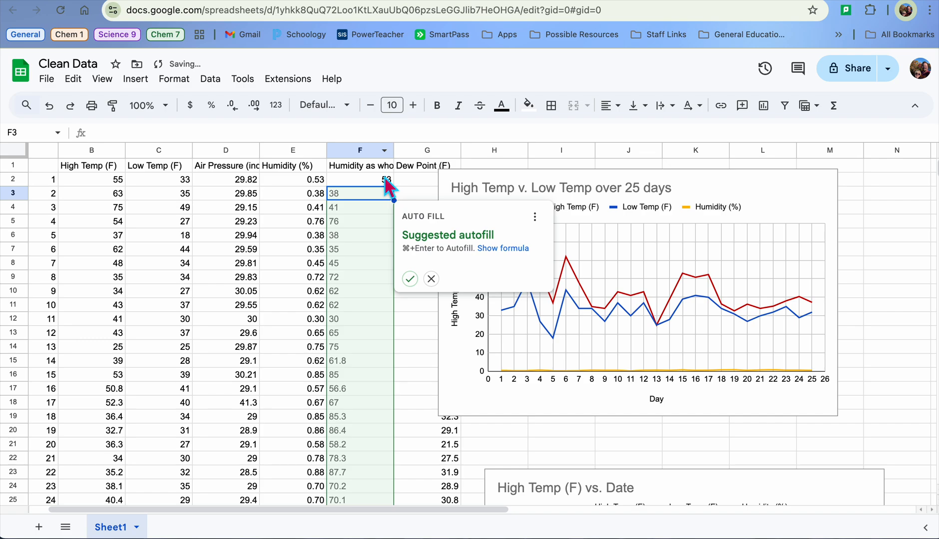
{"action": "left_click", "coordinate": [430, 279]}
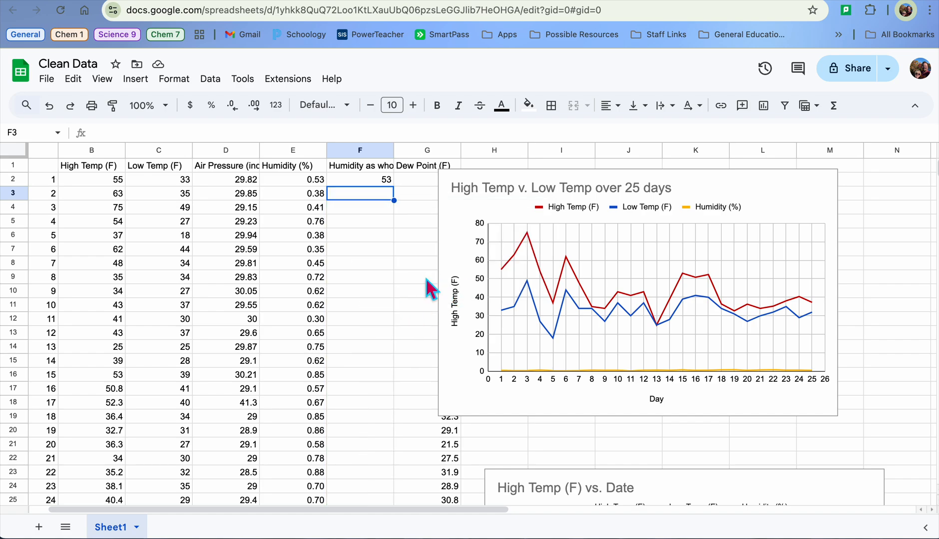
- Fill the formula in F2 down through F10 and check the cell references in the filled cells
{"action": "left_click", "coordinate": [388, 181]}
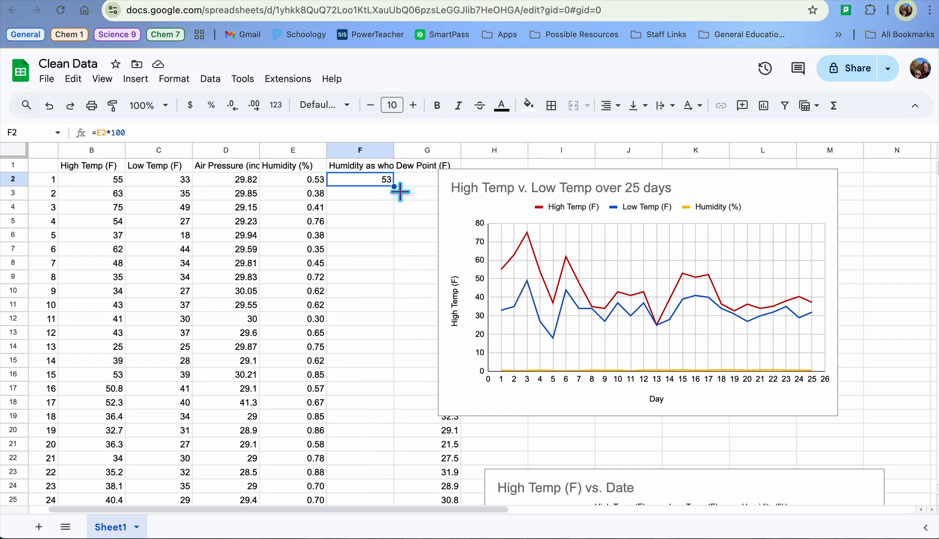
{"action": "left_click_drag", "start_coordinate": [394, 187], "coordinate": [393, 302]}
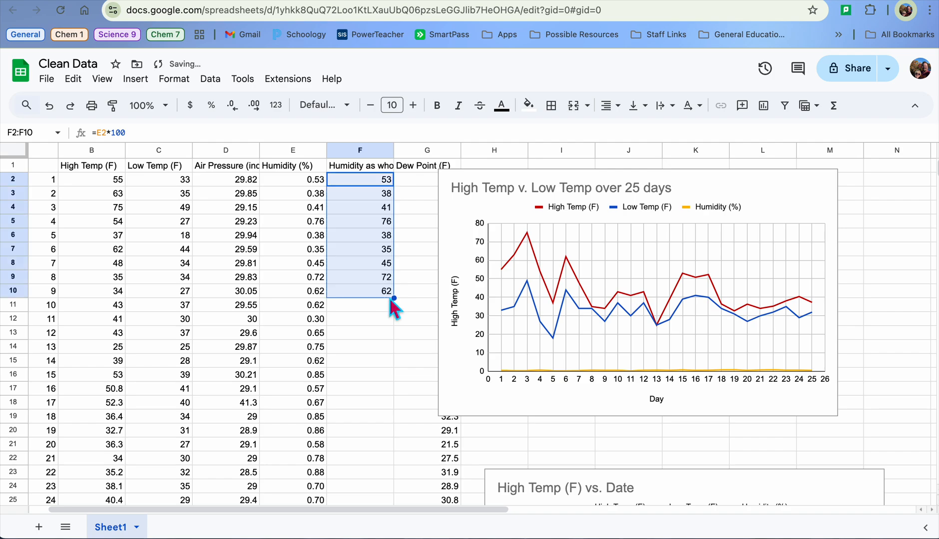
{"action": "left_click", "coordinate": [373, 193]}
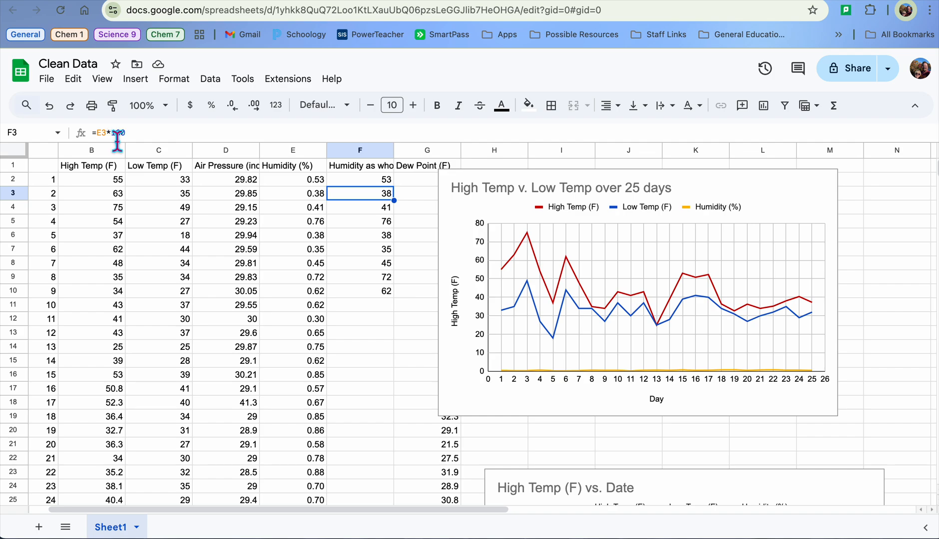
{"action": "key", "text": "Down"}
{"action": "key", "text": "Down"}
{"action": "key", "text": "Down"}
{"action": "key", "text": "Down"}
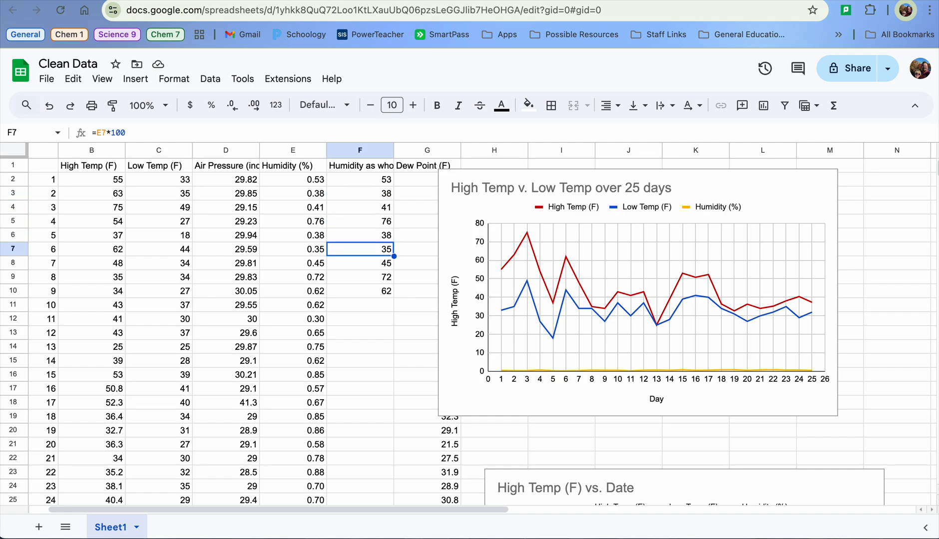
- Fill the formula in F2 down through F26 so every day has a whole-number humidity value
{"action": "left_click", "coordinate": [392, 181]}
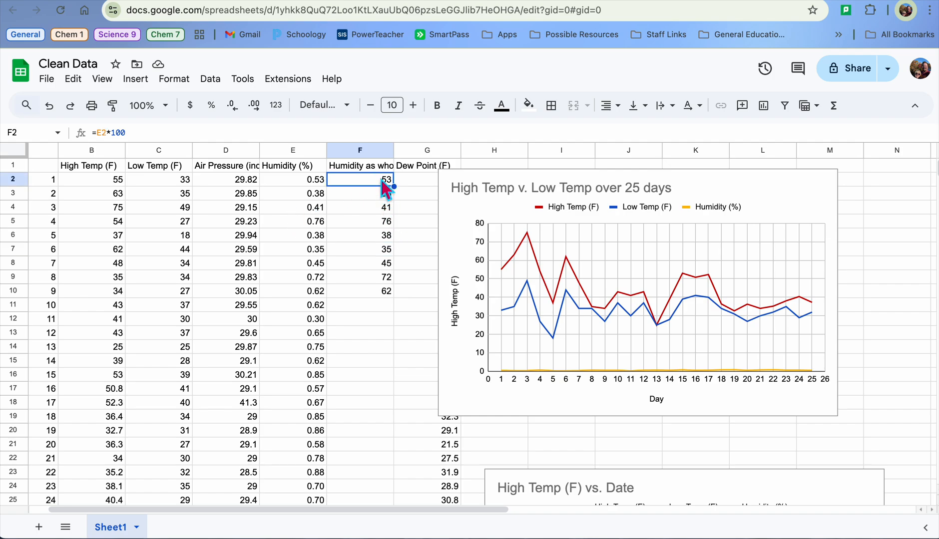
{"action": "left_click_drag", "start_coordinate": [394, 187], "coordinate": [367, 442]}
{"action": "scroll", "coordinate": [367, 443], "scroll_direction": "up", "scroll_amount": 3}
{"action": "scroll", "coordinate": [366, 443], "scroll_direction": "right", "scroll_amount": 1}
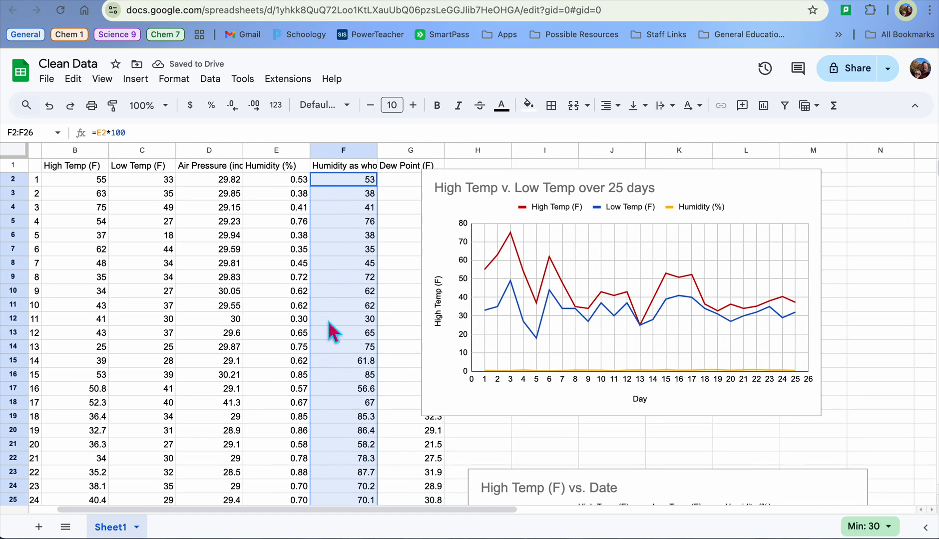
{"action": "left_click", "coordinate": [364, 151]}
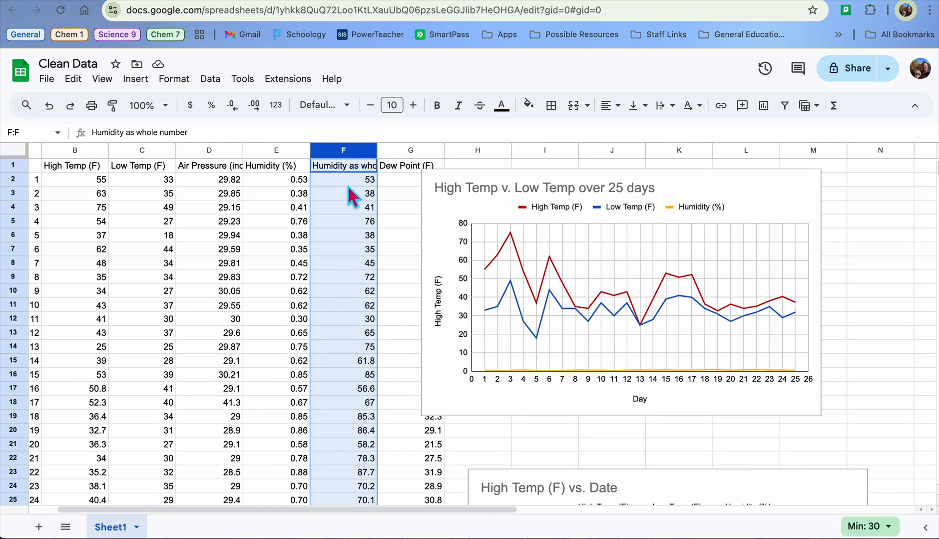
{"action": "left_click", "coordinate": [358, 182]}
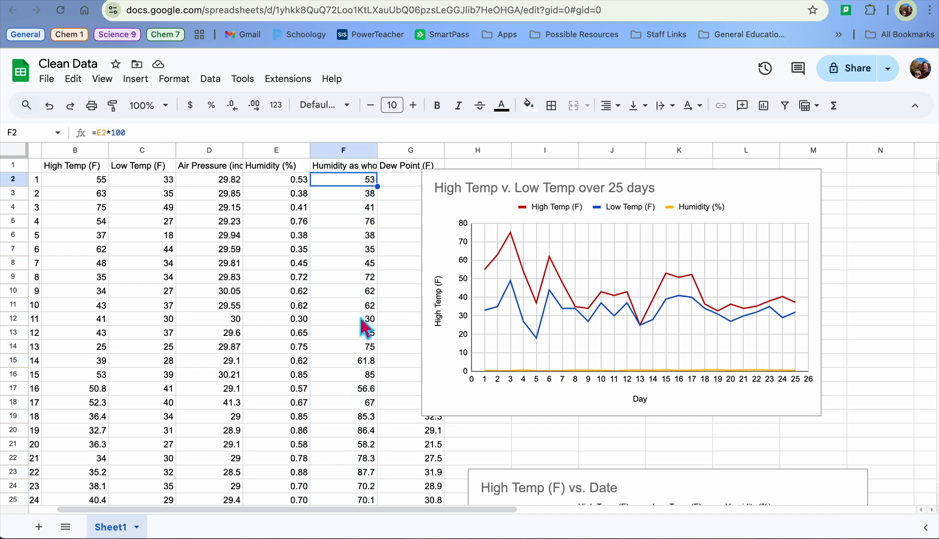
- Open the "High Temp v. Low Temp over 25 days" chart for editing and remove its Humidity (%) series
{"action": "double_click", "coordinate": [451, 388]}
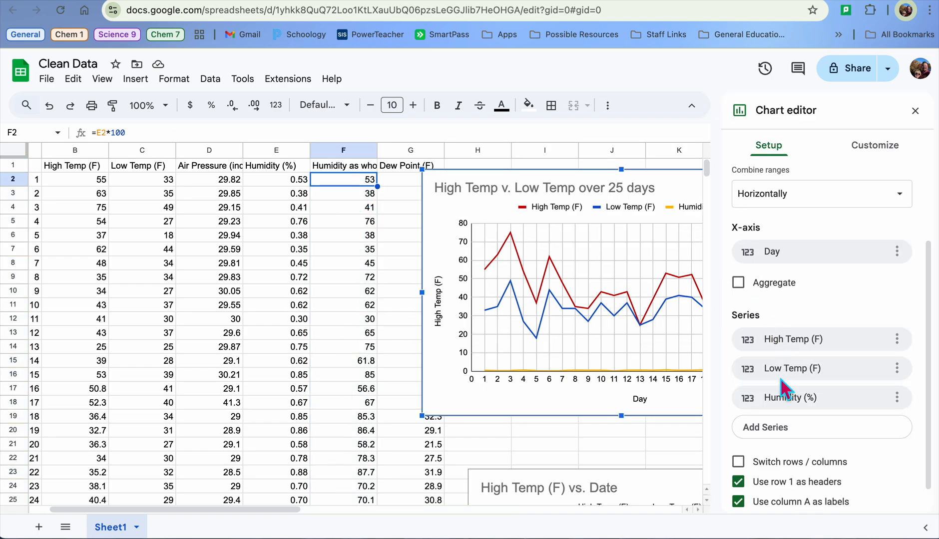
{"action": "left_click", "coordinate": [899, 399]}
{"action": "left_click", "coordinate": [869, 423]}
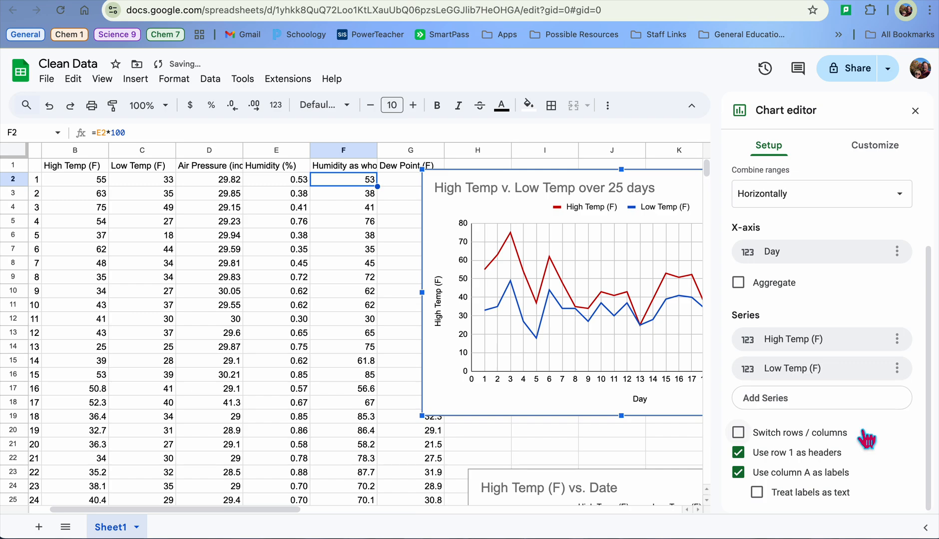
- Add the "Humidity as whole number" data in F1:F26 as a series of the chart
{"action": "left_click", "coordinate": [825, 402]}
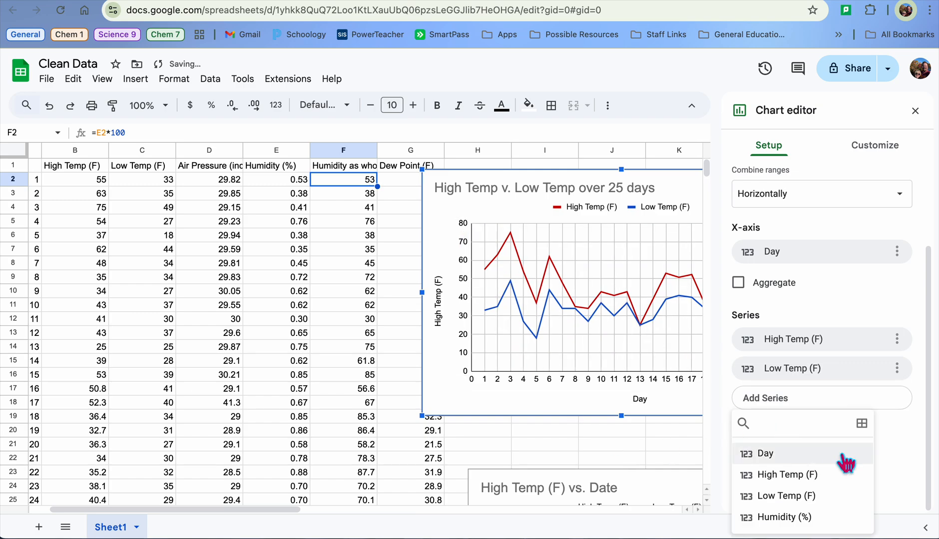
{"action": "left_click", "coordinate": [861, 423]}
{"action": "left_click", "coordinate": [344, 166]}
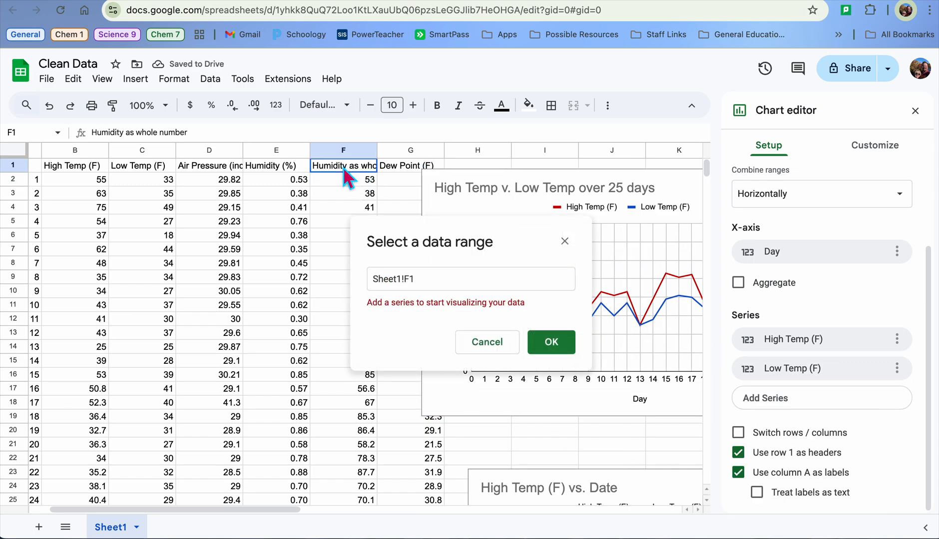
{"action": "left_click_drag", "start_coordinate": [344, 170], "coordinate": [384, 393]}
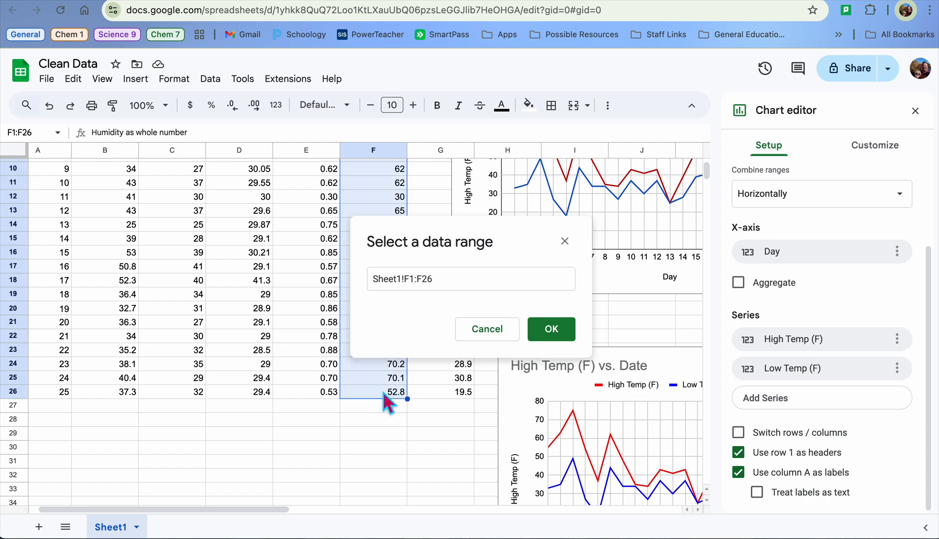
{"action": "left_click", "coordinate": [573, 334]}
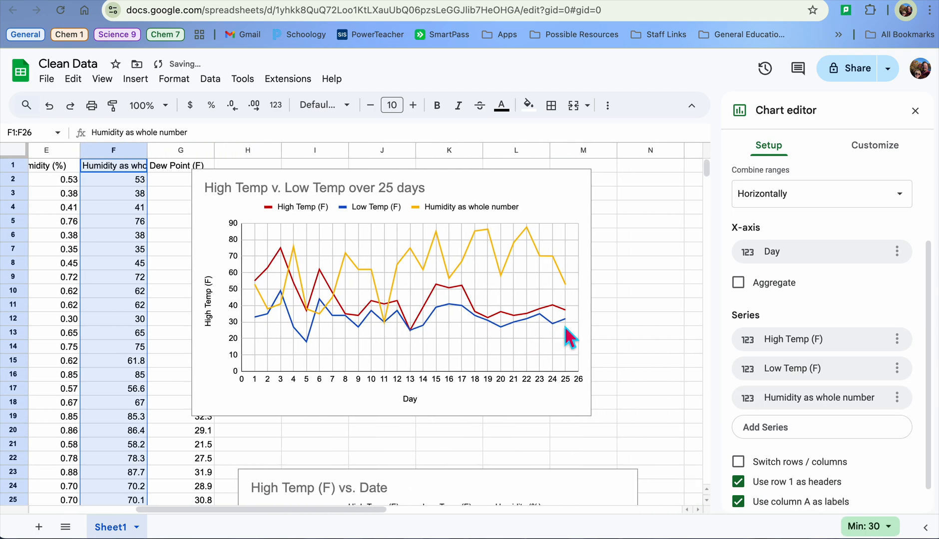
- Examine the humidity line against the high and low temperature lines in the chart
{"action": "scroll", "coordinate": [564, 326], "scroll_direction": "right", "scroll_amount": 1}
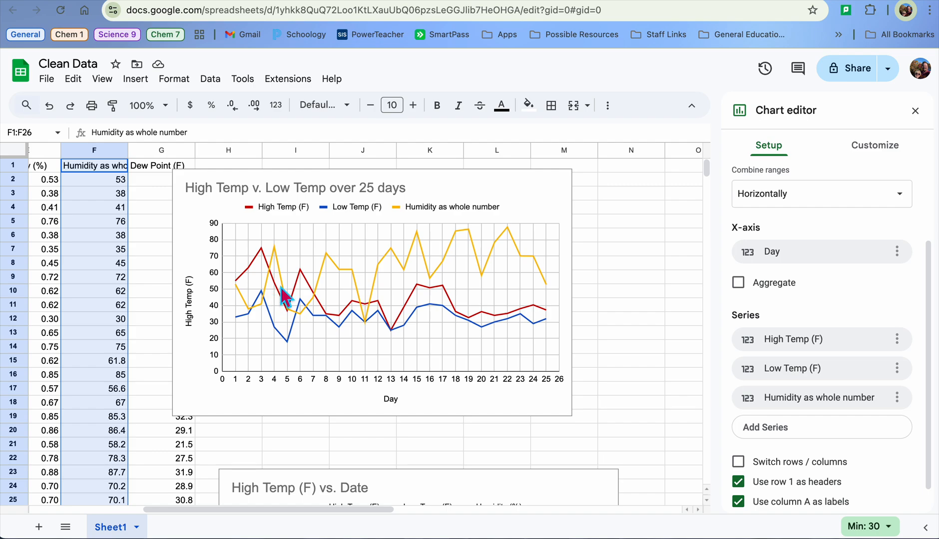
{"action": "left_click", "coordinate": [534, 186]}
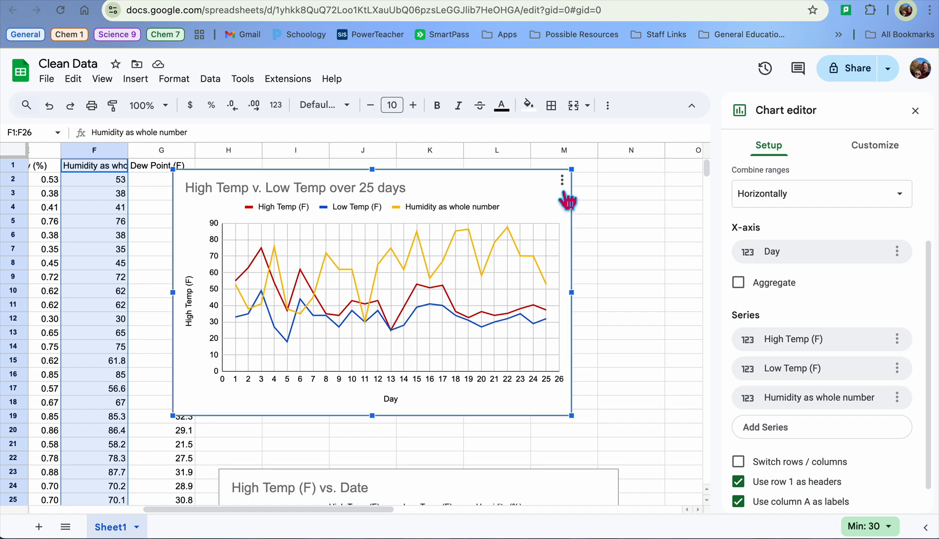
{"action": "left_click", "coordinate": [500, 256]}
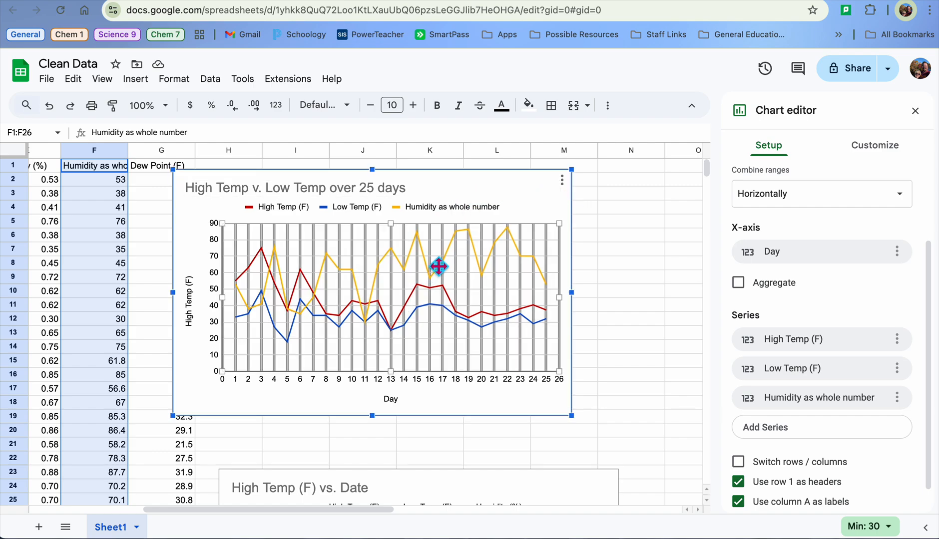
{"action": "left_click", "coordinate": [425, 240]}
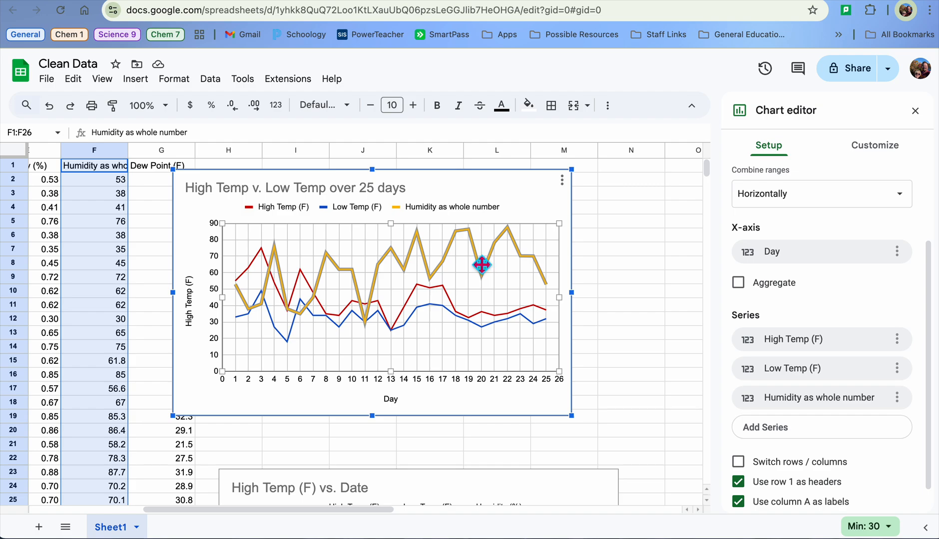
{"action": "left_click", "coordinate": [445, 257]}
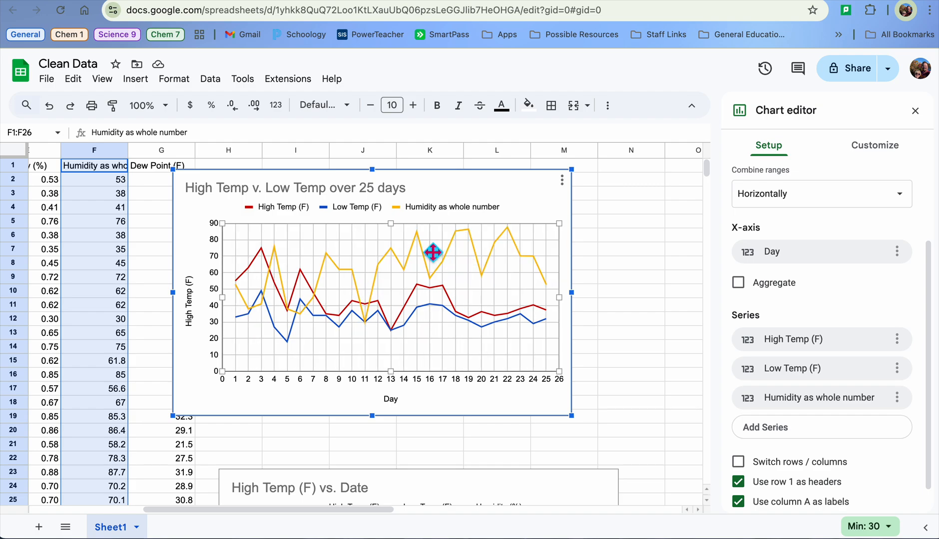
{"action": "left_click", "coordinate": [438, 296]}
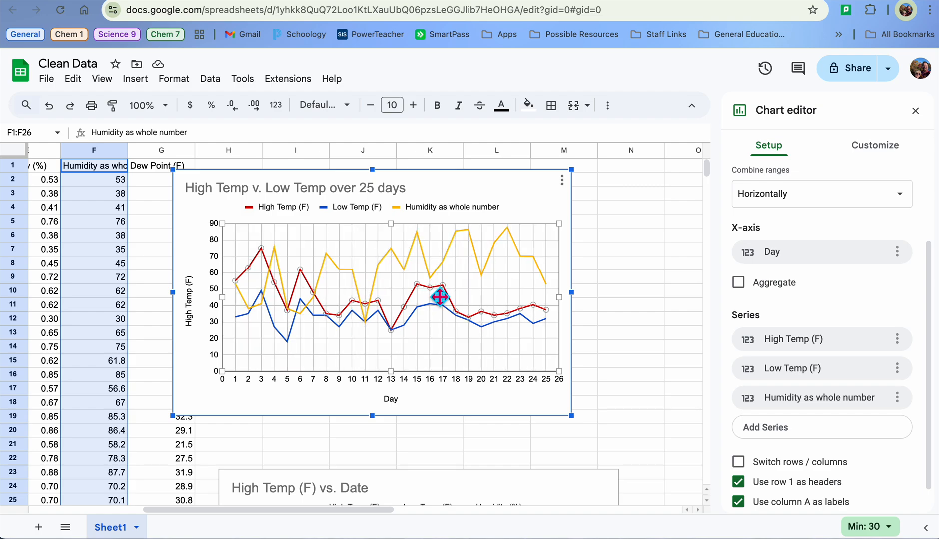
{"action": "left_click", "coordinate": [437, 282]}
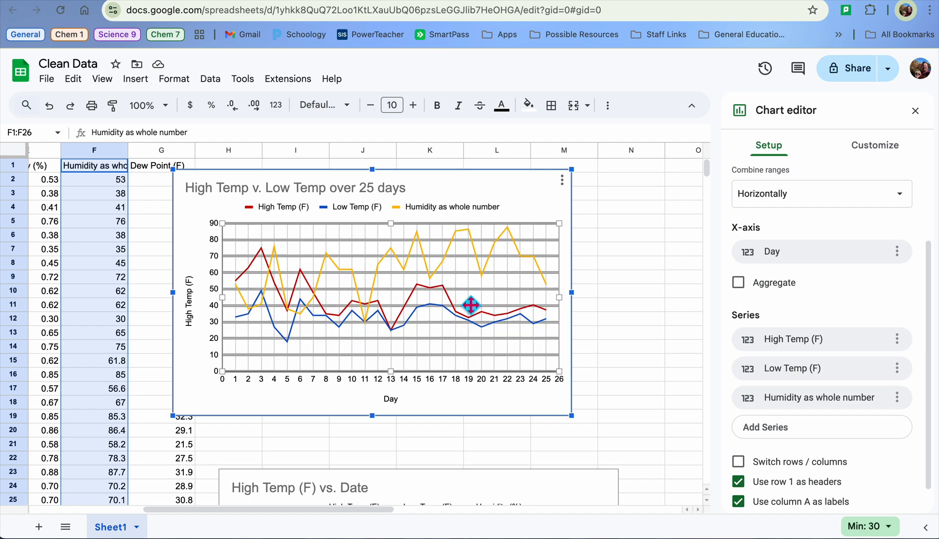
- Move the chart clear of the Dew Point (F) column and remove its "Humidity as whole number" series
{"action": "left_click_drag", "start_coordinate": [564, 184], "coordinate": [602, 188]}
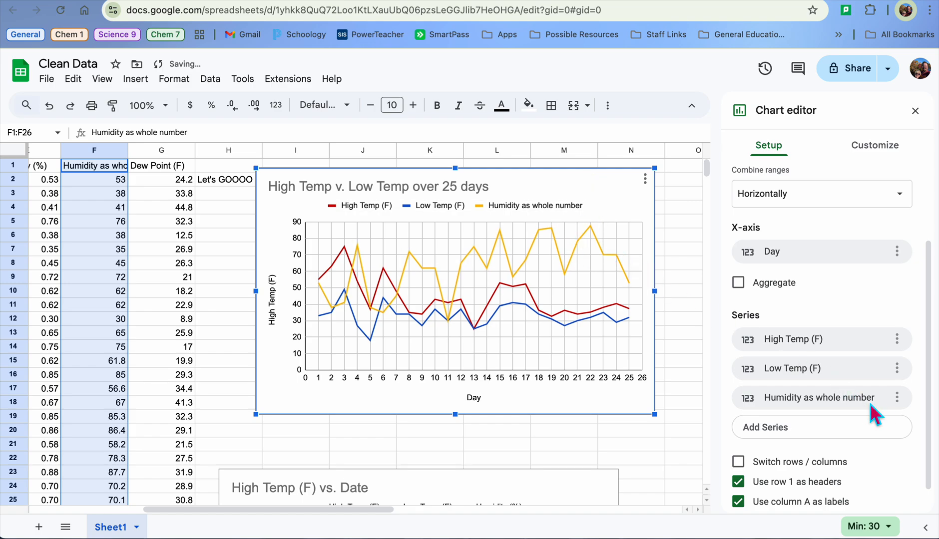
{"action": "left_click", "coordinate": [897, 397]}
{"action": "left_click", "coordinate": [879, 445]}
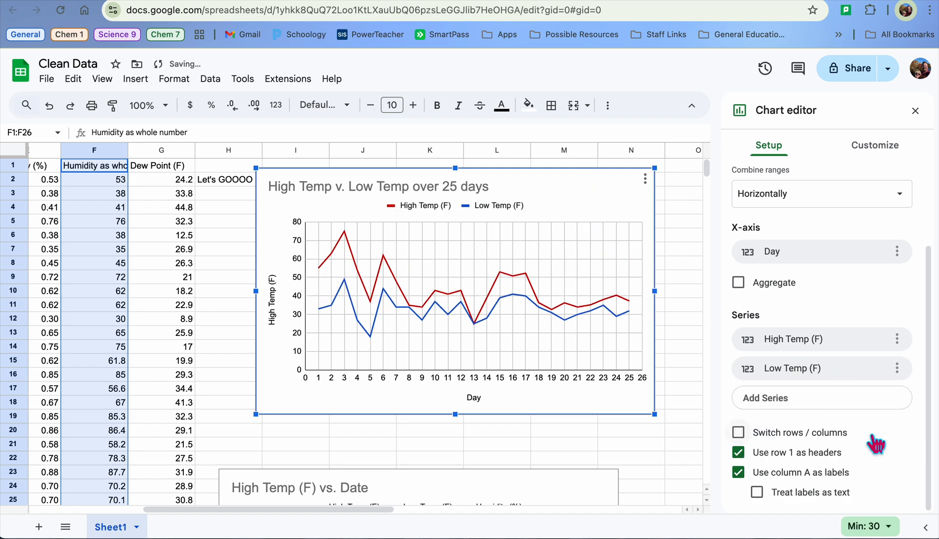
- Add the Dew Point (F) data in G1:G26 as a series of the chart
{"action": "left_click", "coordinate": [814, 402]}
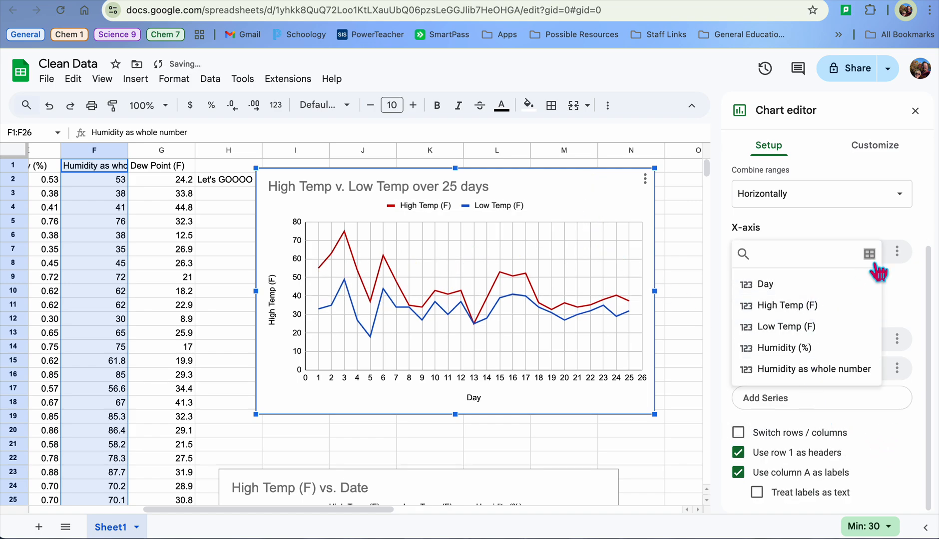
{"action": "left_click", "coordinate": [869, 254]}
{"action": "left_click", "coordinate": [153, 165]}
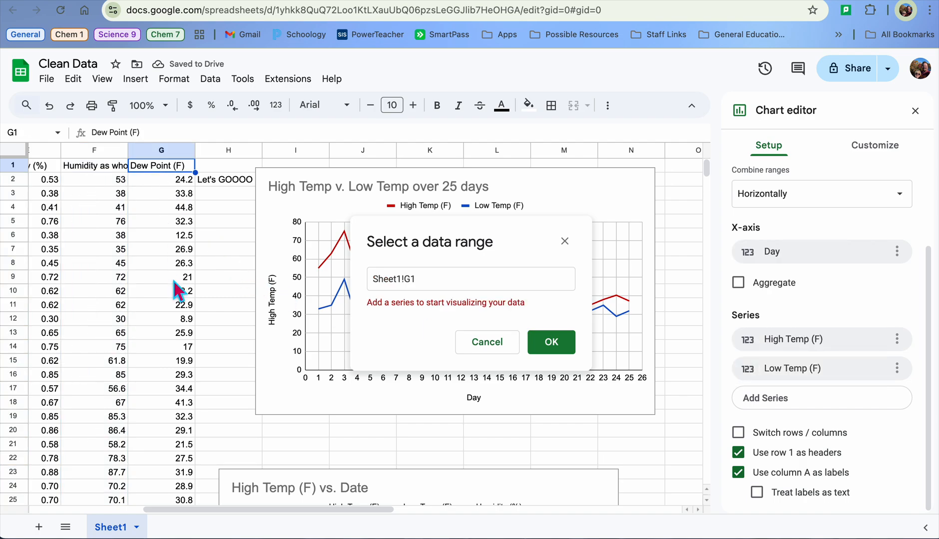
{"action": "scroll", "coordinate": [173, 280], "scroll_direction": "down", "scroll_amount": 5}
{"action": "left_click", "coordinate": [213, 338], "text": "shift"}
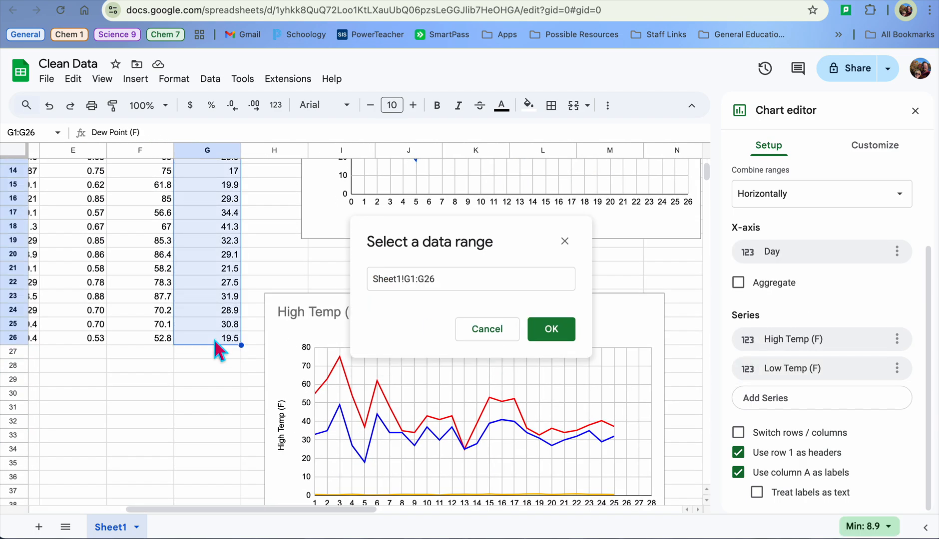
{"action": "left_click", "coordinate": [554, 341]}
{"action": "scroll", "coordinate": [565, 329], "scroll_direction": "up", "scroll_amount": 4}
{"action": "scroll", "coordinate": [565, 331], "scroll_direction": "up", "scroll_amount": 1}
{"action": "scroll", "coordinate": [565, 330], "scroll_direction": "right", "scroll_amount": 3}
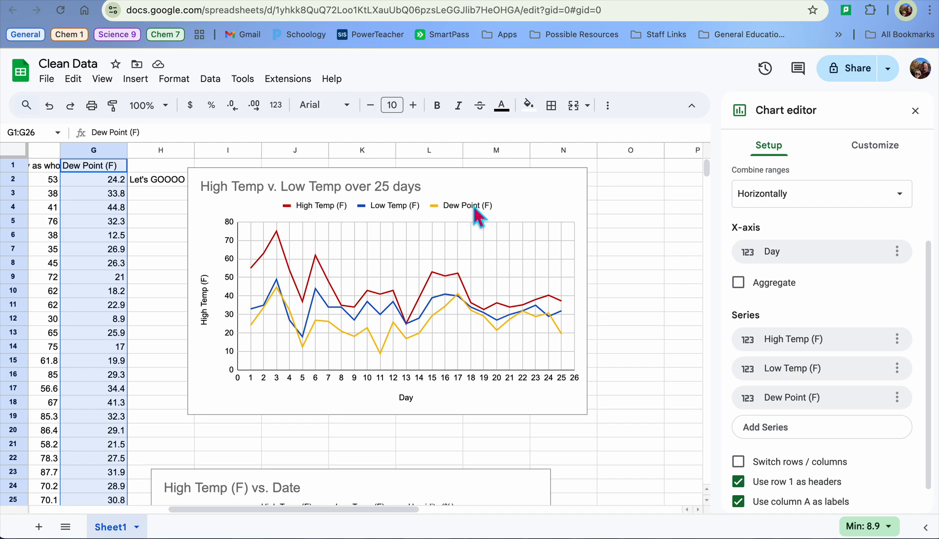
- Review the data columns from Day through Dew Point (F) alongside the updated chart
{"action": "scroll", "coordinate": [108, 372], "scroll_direction": "left", "scroll_amount": 3}
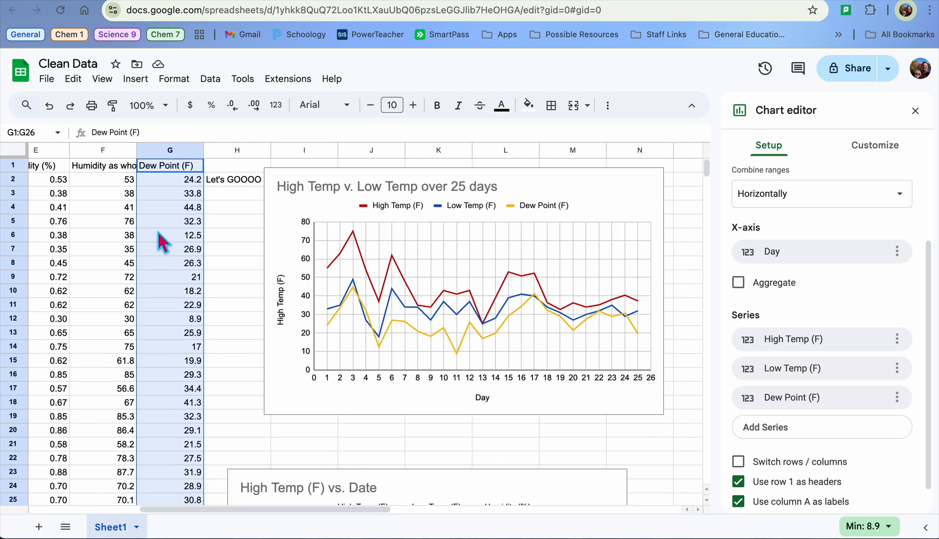
{"action": "scroll", "coordinate": [178, 195], "scroll_direction": "left", "scroll_amount": 6}
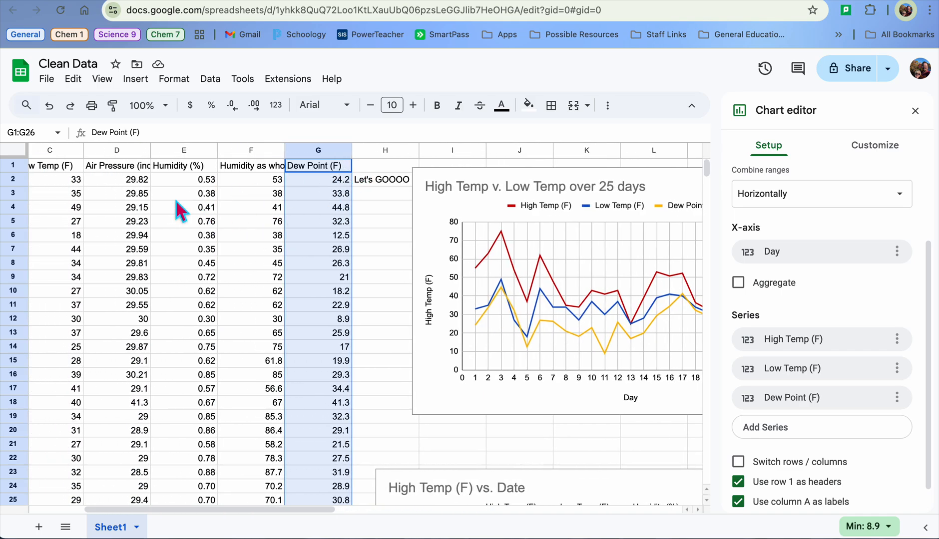
{"action": "scroll", "coordinate": [175, 198], "scroll_direction": "left", "scroll_amount": 3}
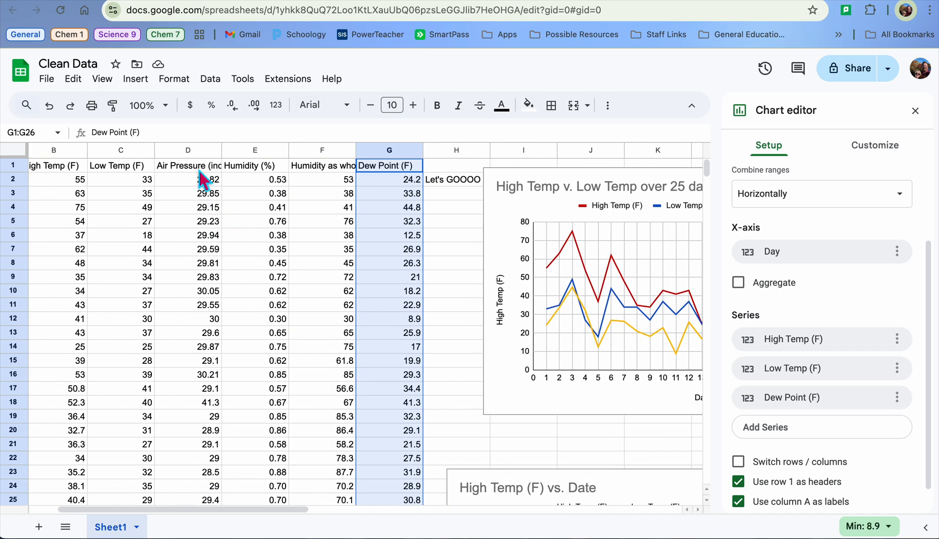
{"action": "scroll", "coordinate": [210, 357], "scroll_direction": "down", "scroll_amount": 5}
{"action": "scroll", "coordinate": [210, 356], "scroll_direction": "up", "scroll_amount": 5}
{"action": "scroll", "coordinate": [209, 357], "scroll_direction": "left", "scroll_amount": 3}
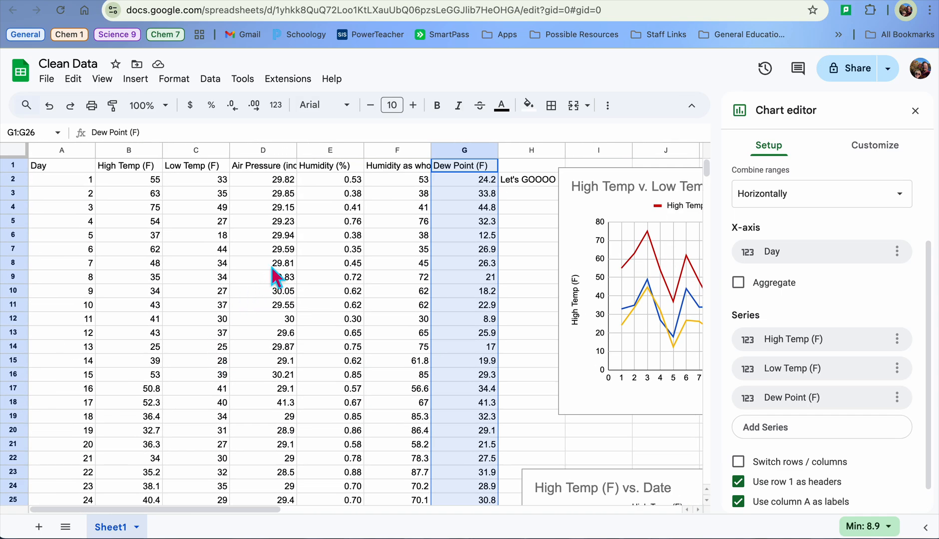
{"action": "scroll", "coordinate": [287, 361], "scroll_direction": "down", "scroll_amount": 3}
{"action": "scroll", "coordinate": [287, 361], "scroll_direction": "up", "scroll_amount": 3}
{"action": "scroll", "coordinate": [289, 362], "scroll_direction": "right", "scroll_amount": 3}
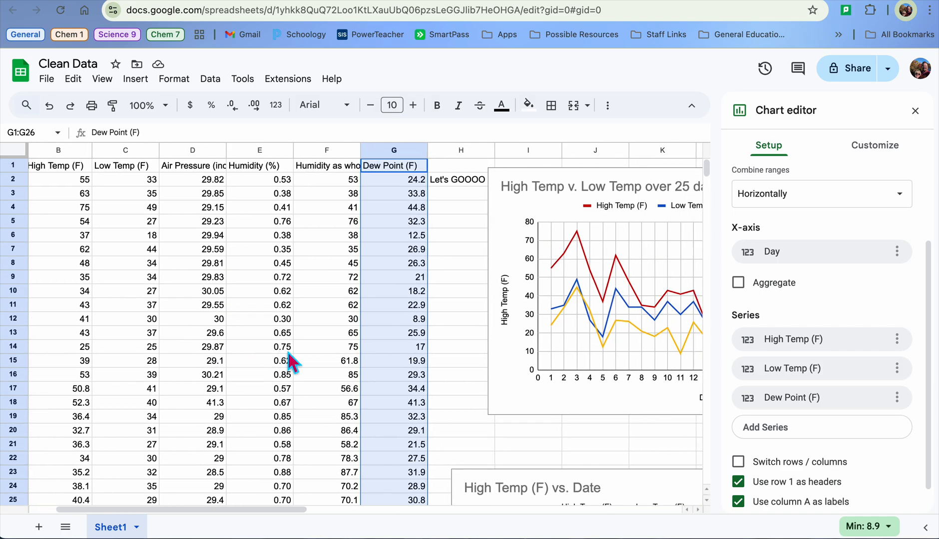
{"action": "scroll", "coordinate": [290, 360], "scroll_direction": "right", "scroll_amount": 5}
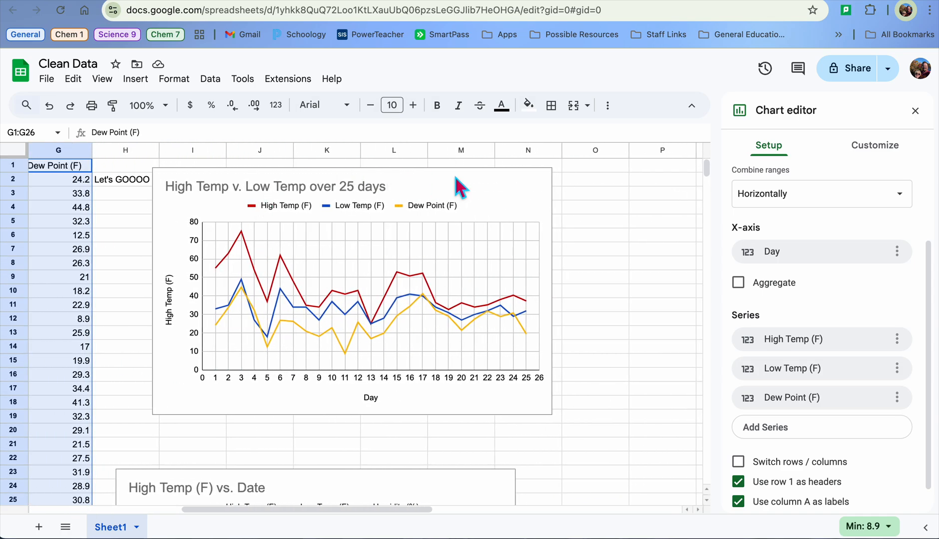